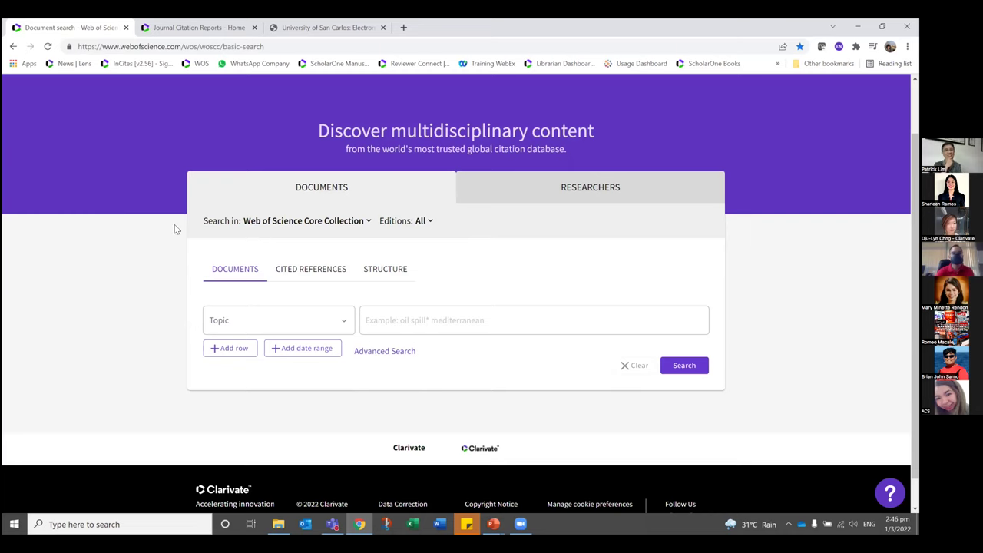
- Search the Web of Science Core Collection for the topic livestock and refine the results by shrimp
scroll(195, 298, "up", 1)
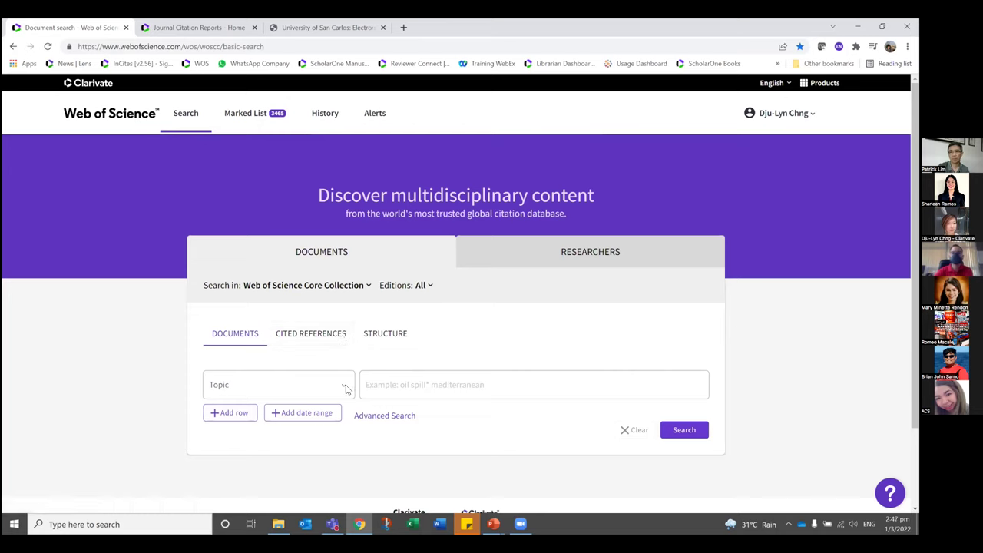
left_click(401, 391)
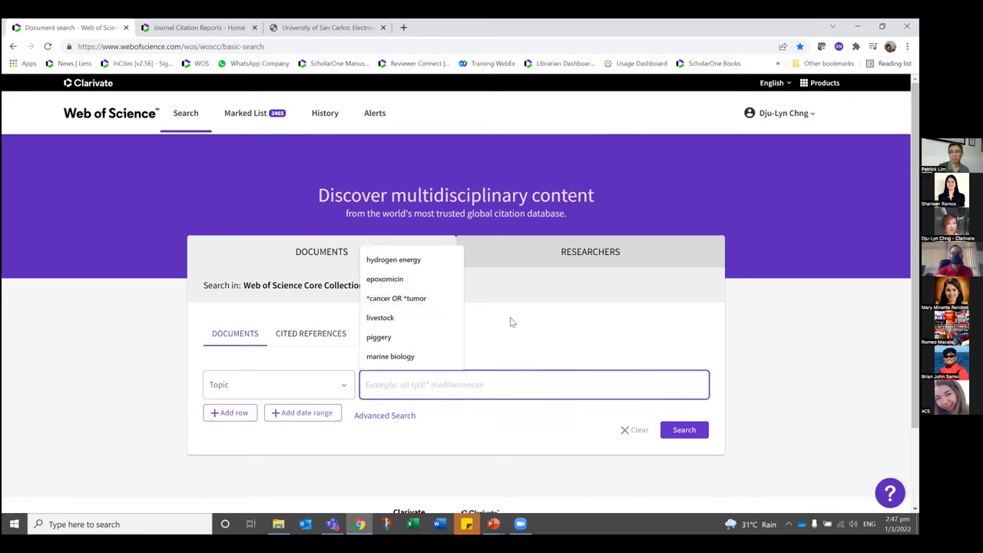
left_click(382, 317)
left_click(686, 432)
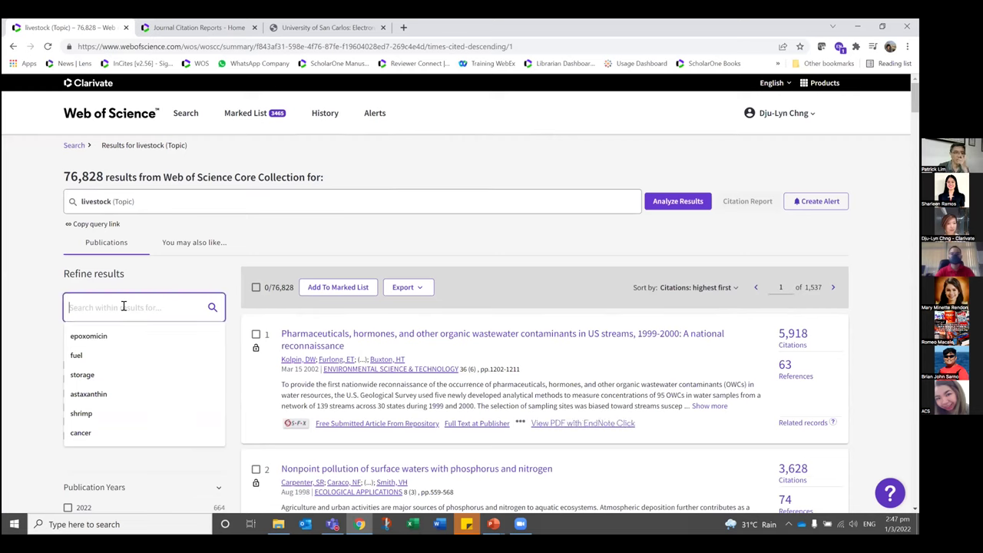
left_click(96, 413)
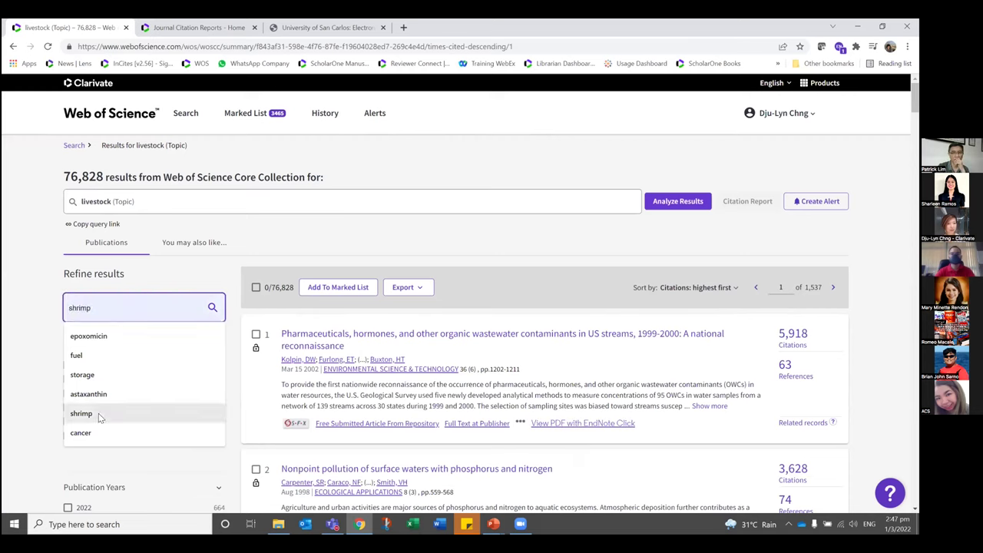
left_click(211, 308)
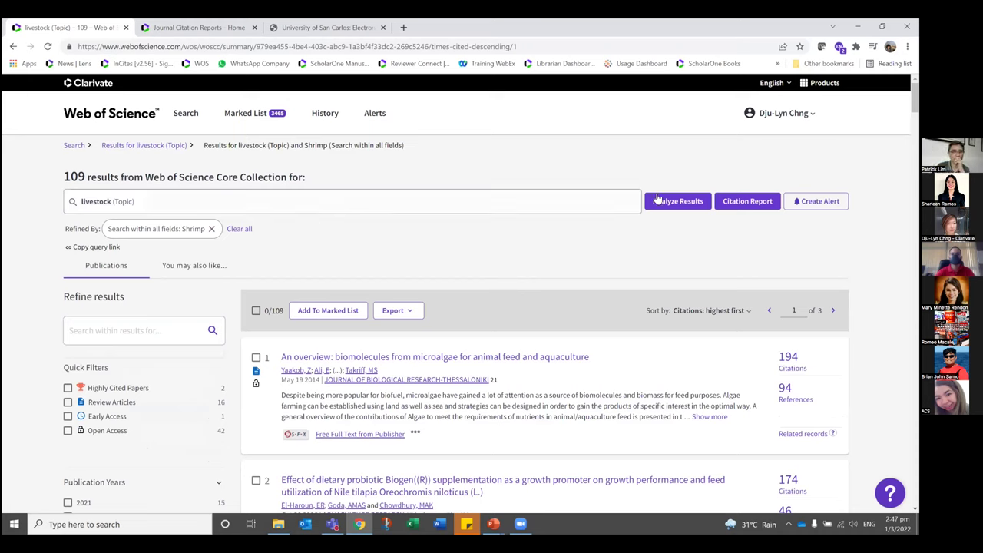
- Analyze the refined livestock results by Publication Titles
left_click(695, 202)
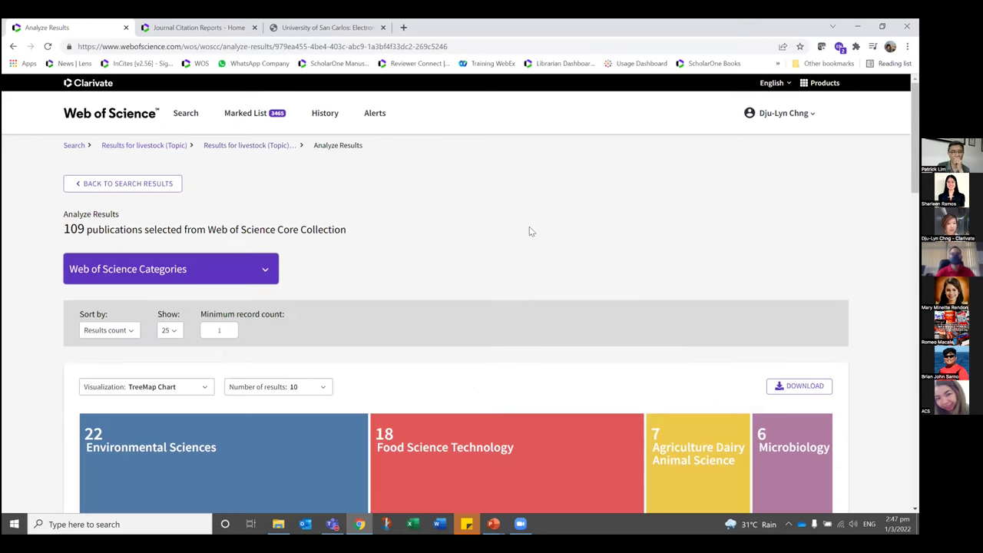
left_click(261, 274)
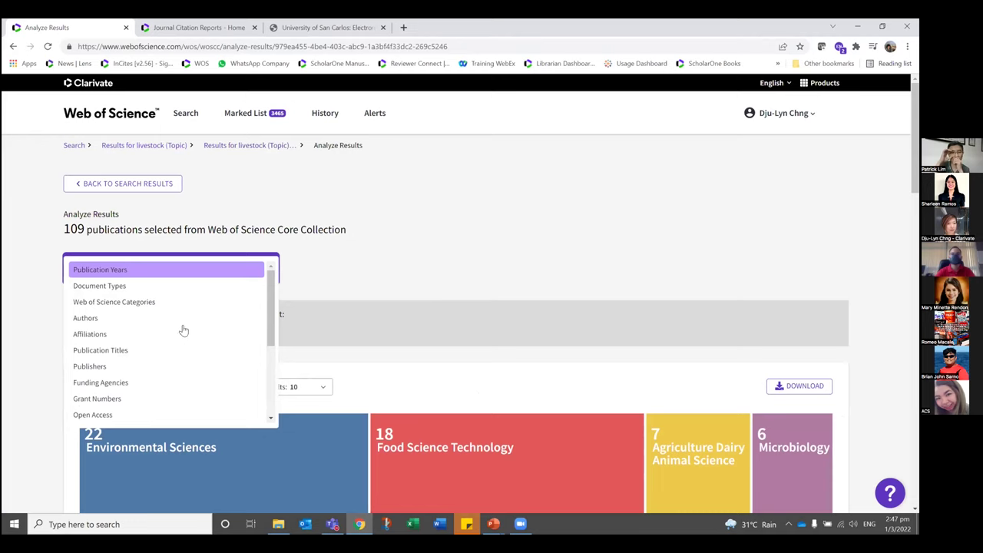
left_click(115, 351)
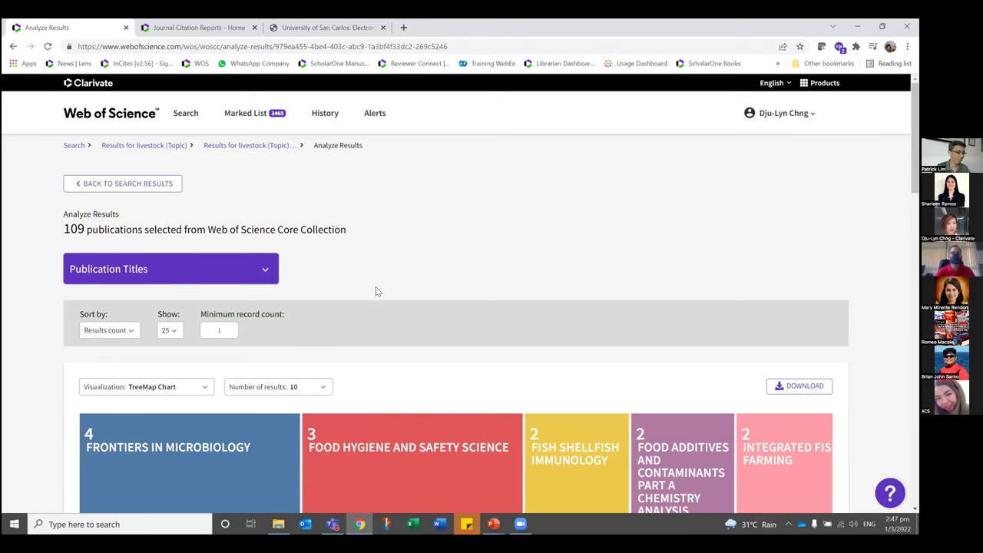
- Examine the Publication Titles treemap and table to see which journals publish most on the topic
scroll(377, 289, "down", 1)
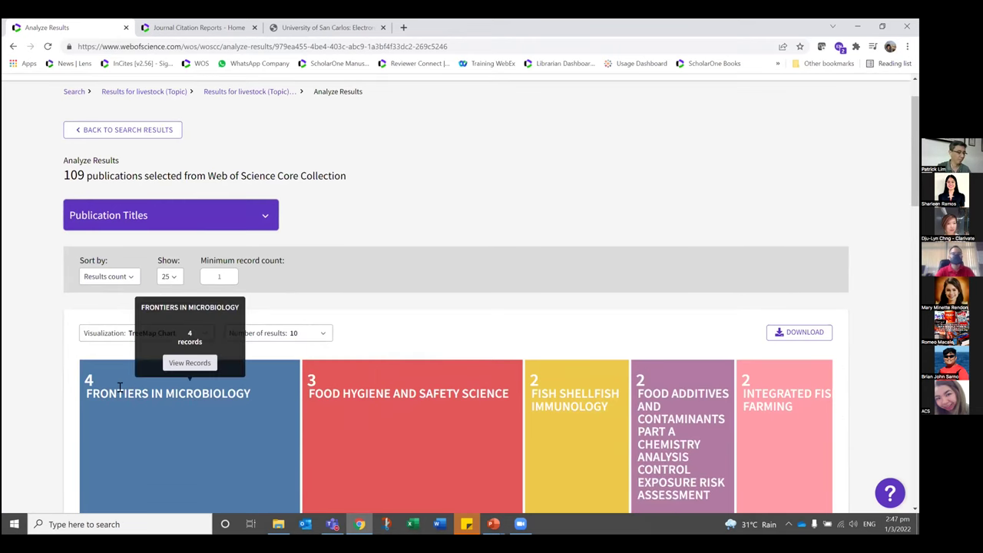
scroll(190, 384, "down", 3)
scroll(50, 383, "down", 5)
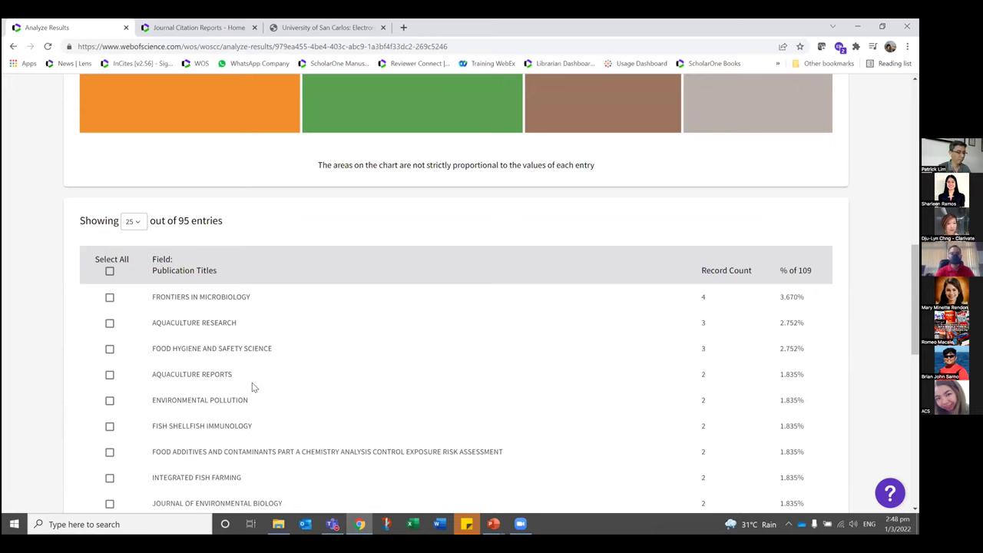
scroll(354, 367, "up", 4)
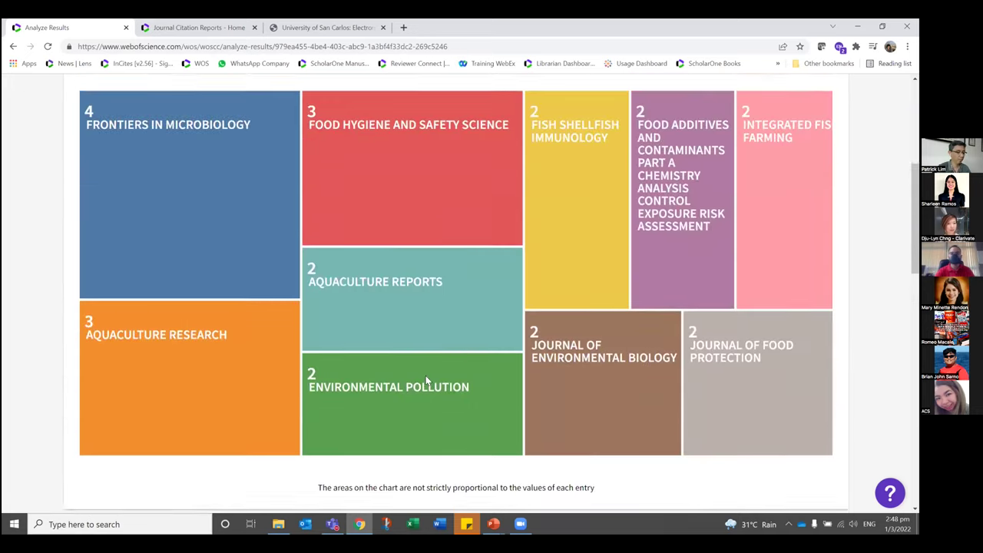
scroll(303, 378, "up", 4)
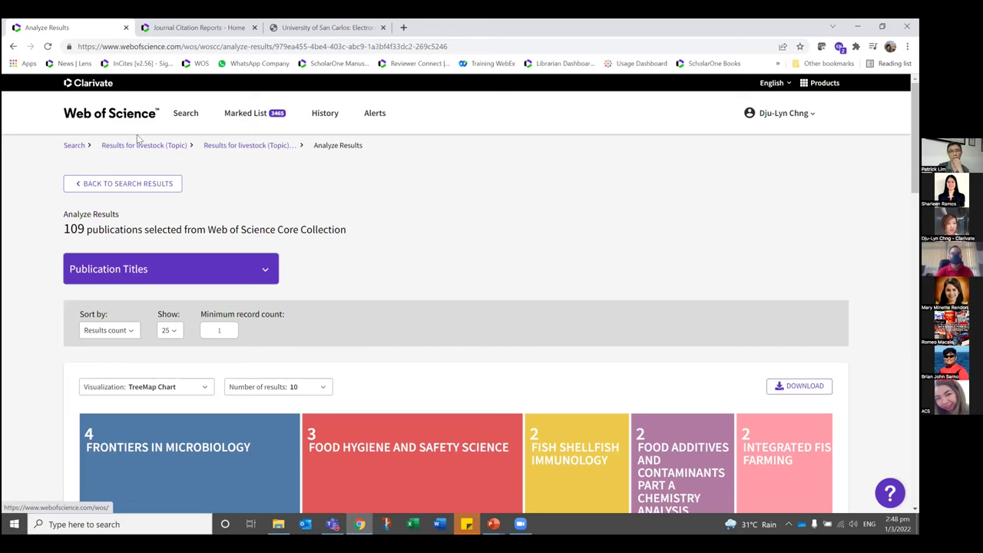
scroll(431, 305, "down", 2)
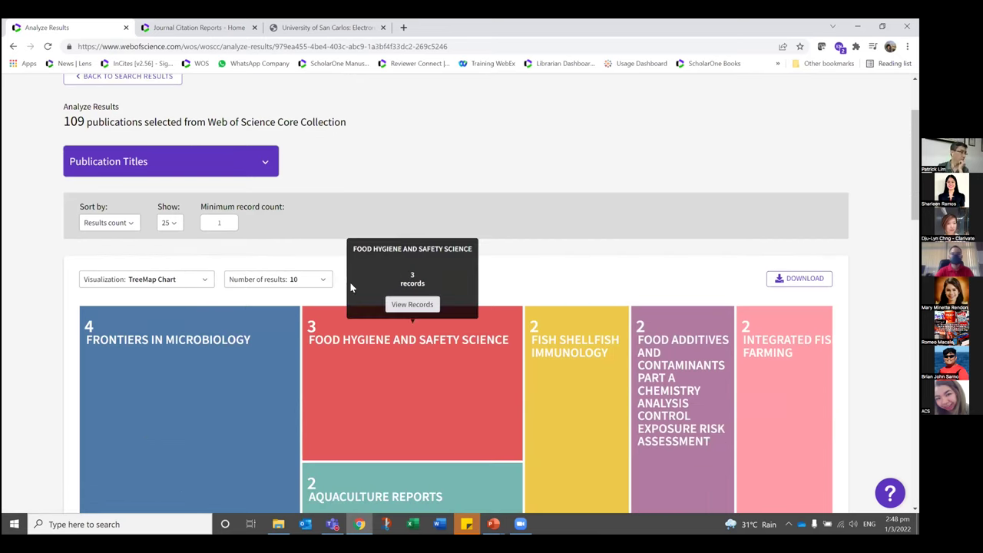
scroll(351, 286, "up", 2)
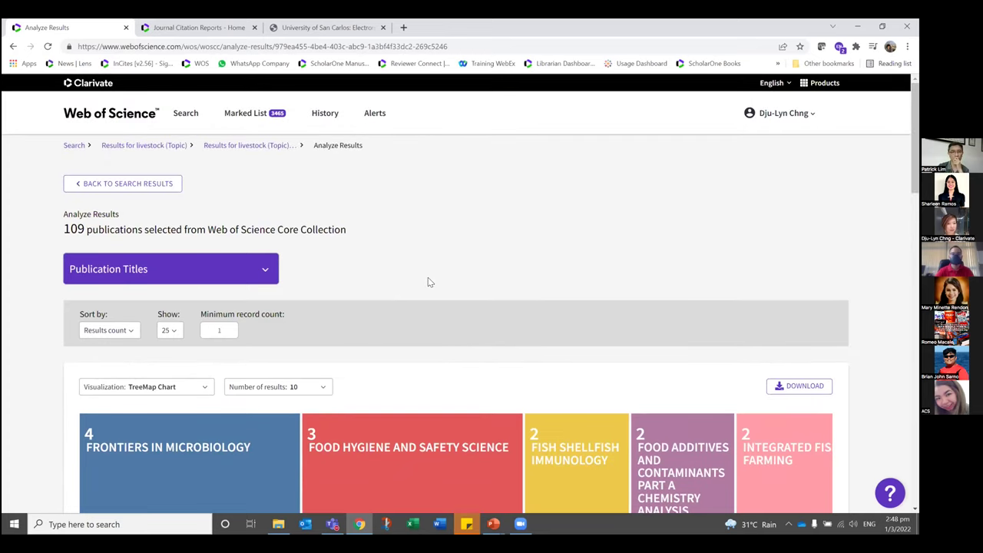
scroll(357, 345, "down", 2)
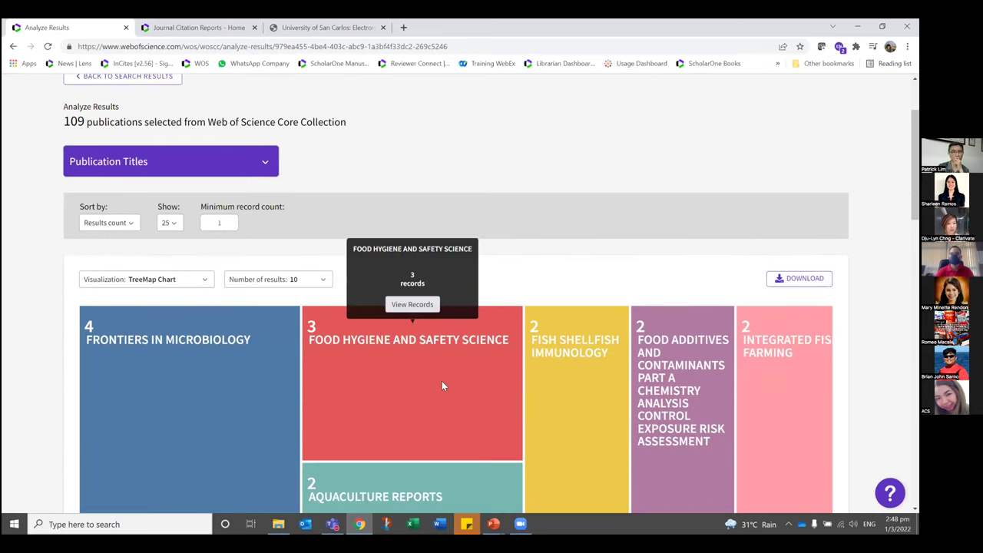
- Open the treemap's Frontiers in Microbiology records and highlight the journal name in the first result
mouse_move(181, 359)
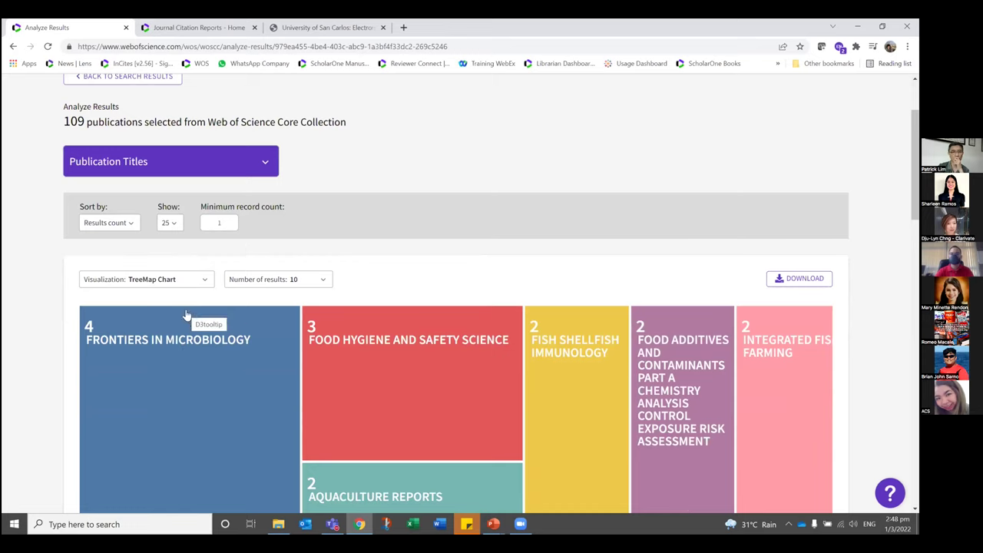
left_click(188, 310)
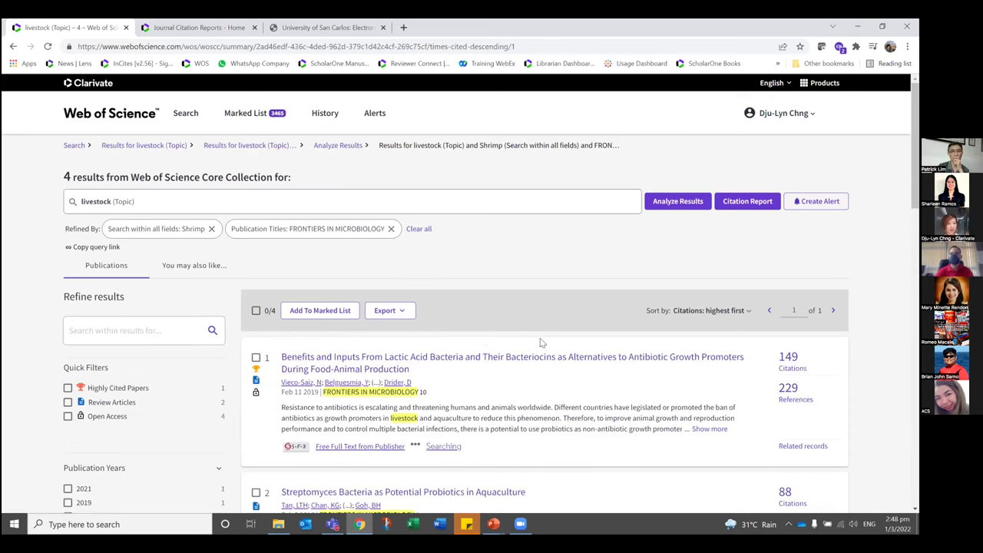
scroll(346, 284, "down", 2)
left_click_drag(341, 284, 415, 286)
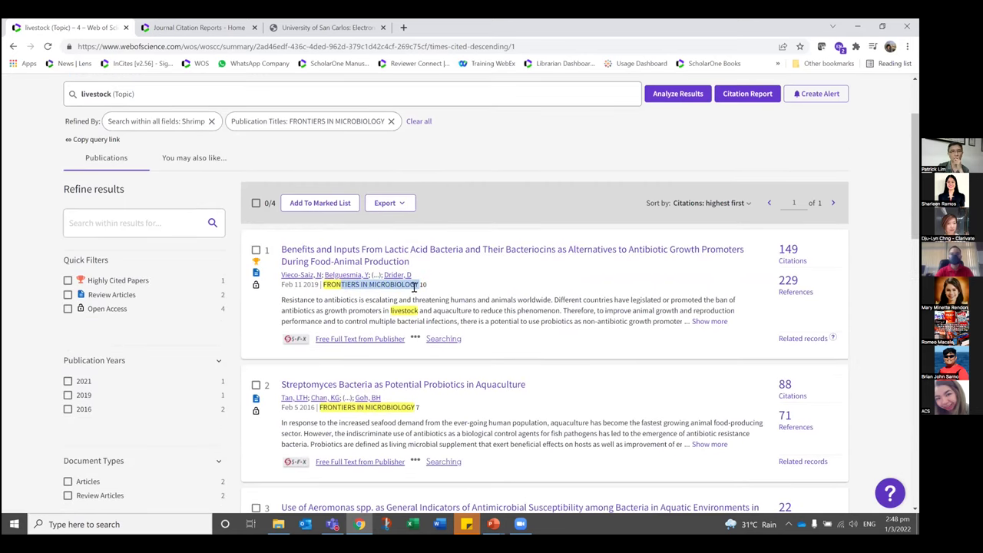
left_click_drag(322, 284, 415, 285)
left_click(414, 286)
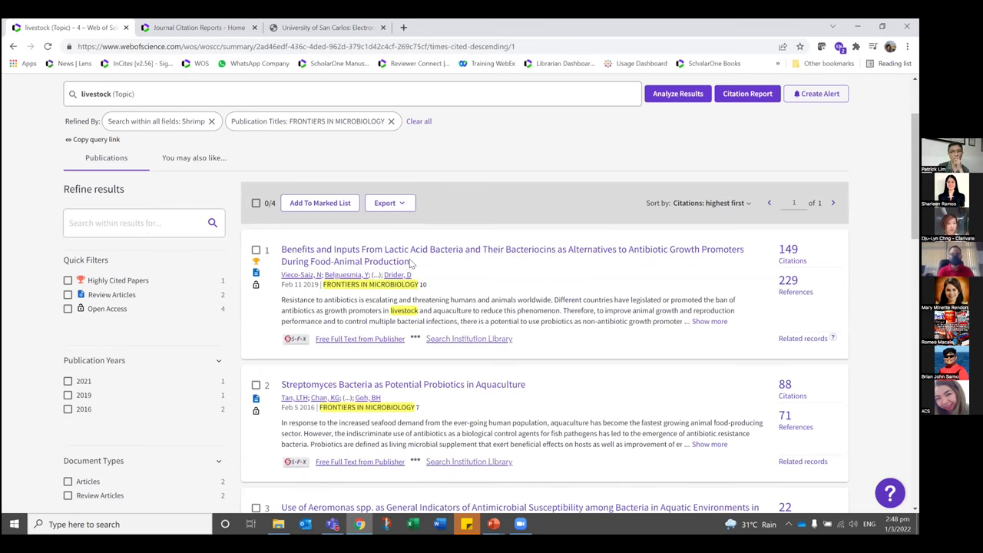
- Open the full record of the first article, on lactic acid bacteria, and examine the Journal Impact Factor in its journal information
left_click(385, 259)
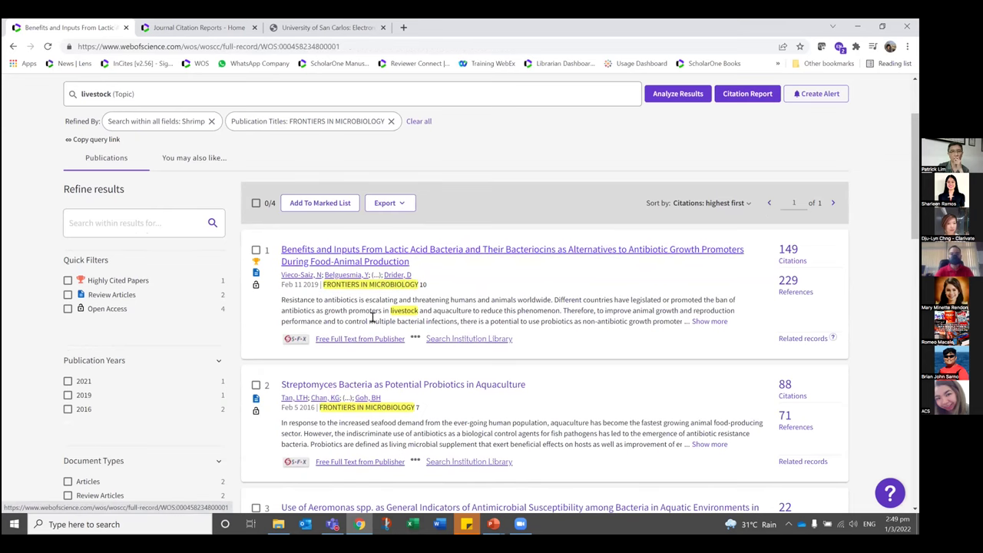
scroll(334, 287, "down", 5)
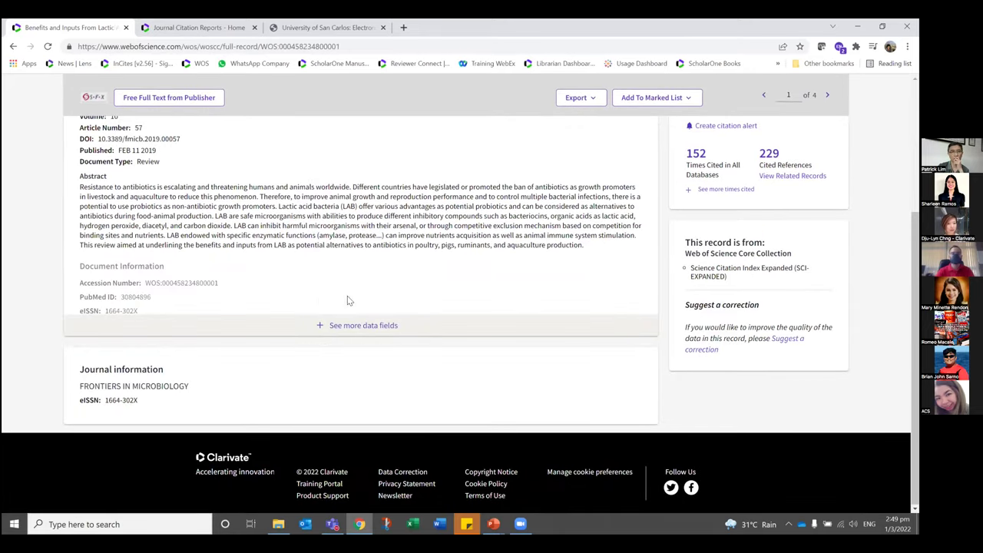
scroll(265, 330, "down", 5)
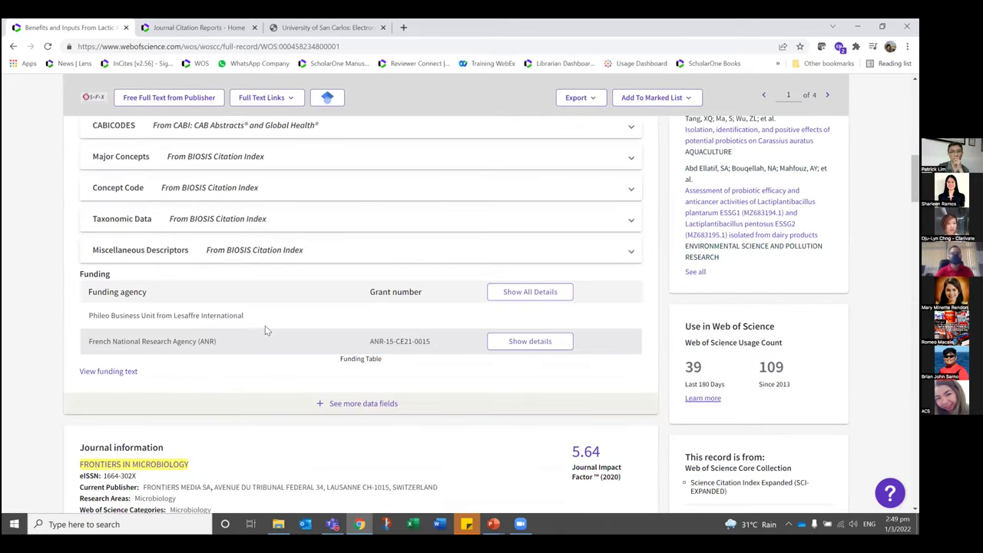
scroll(405, 329, "down", 2)
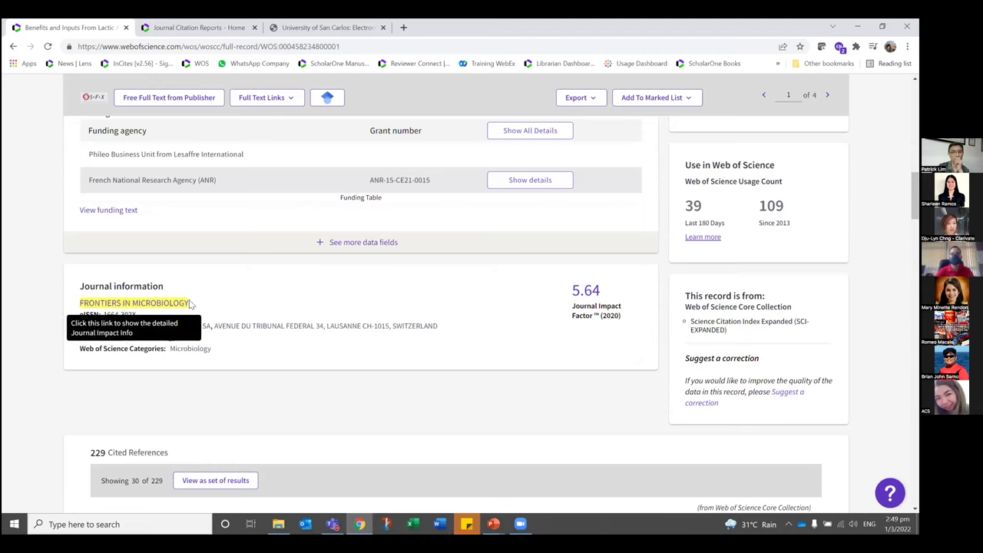
left_click_drag(603, 295, 517, 327)
left_click(497, 363)
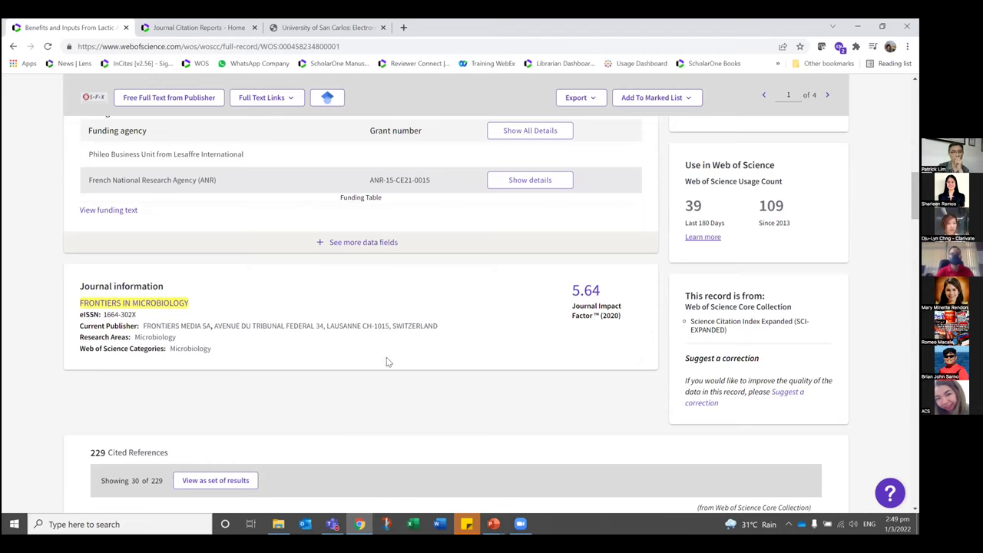
- View the detailed impact factor and category ranking information for Frontiers in Microbiology and close it
left_click(148, 304)
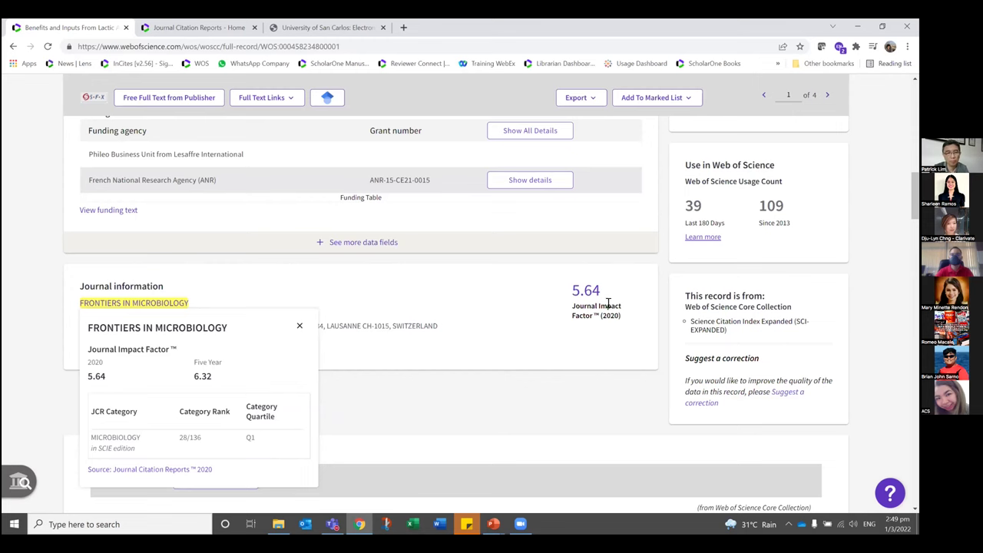
left_click(299, 328)
scroll(496, 365, "up", 4)
scroll(498, 374, "up", 7)
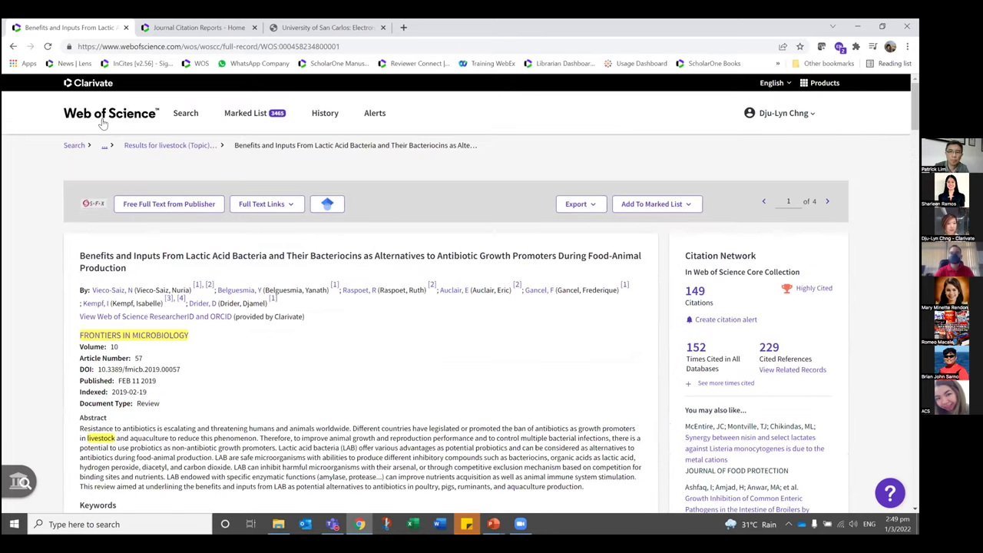
- Return to the livestock results refined only by shrimp and analyze them by Affiliations
left_click(170, 146)
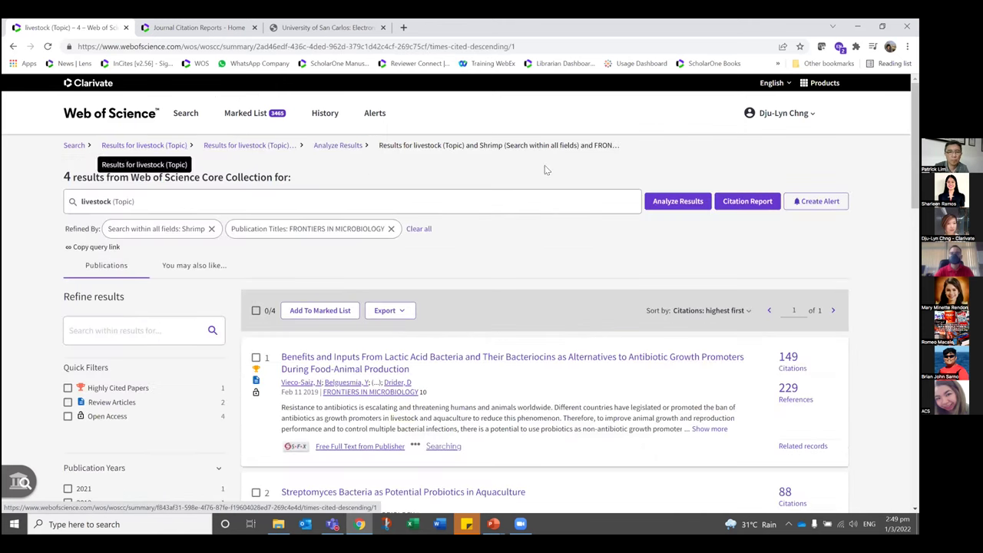
left_click(221, 146)
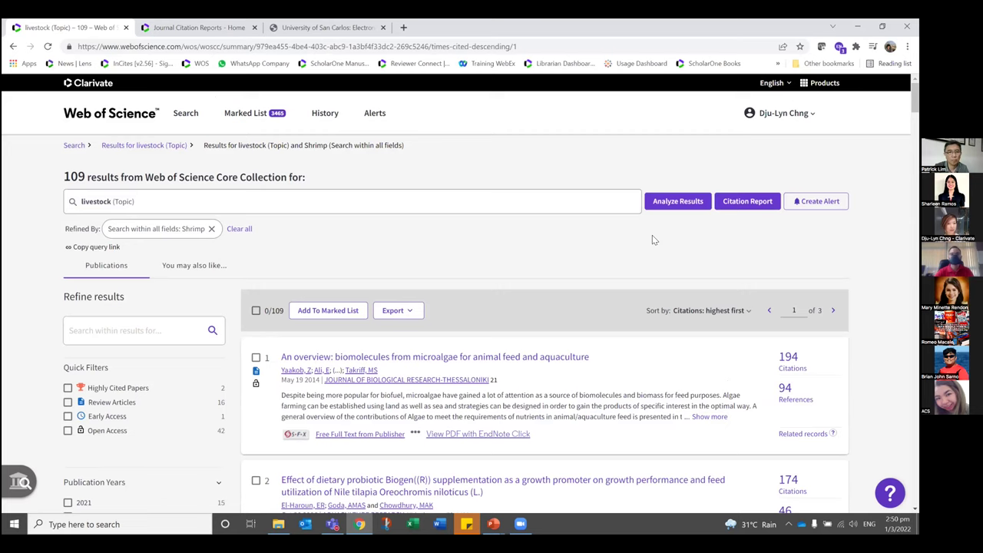
left_click(683, 208)
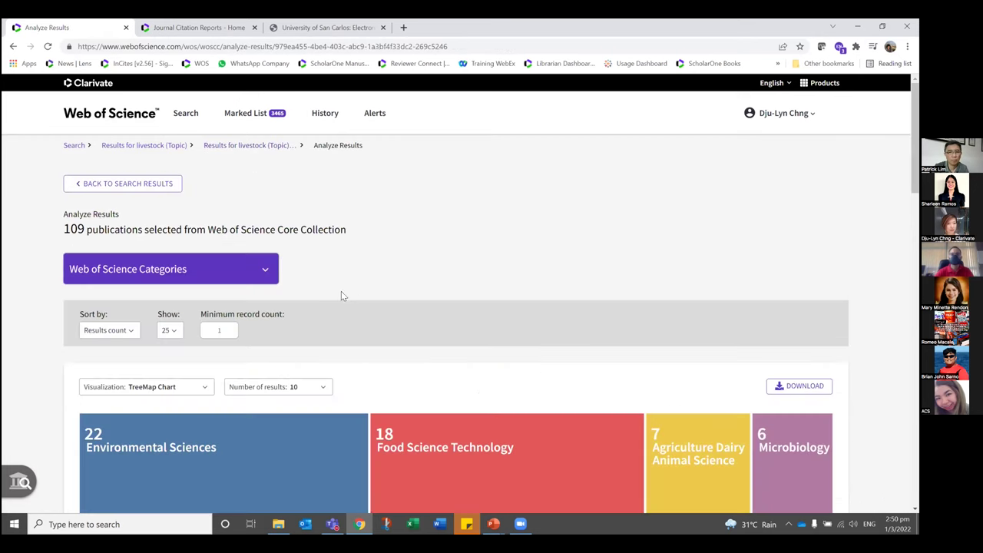
left_click(261, 275)
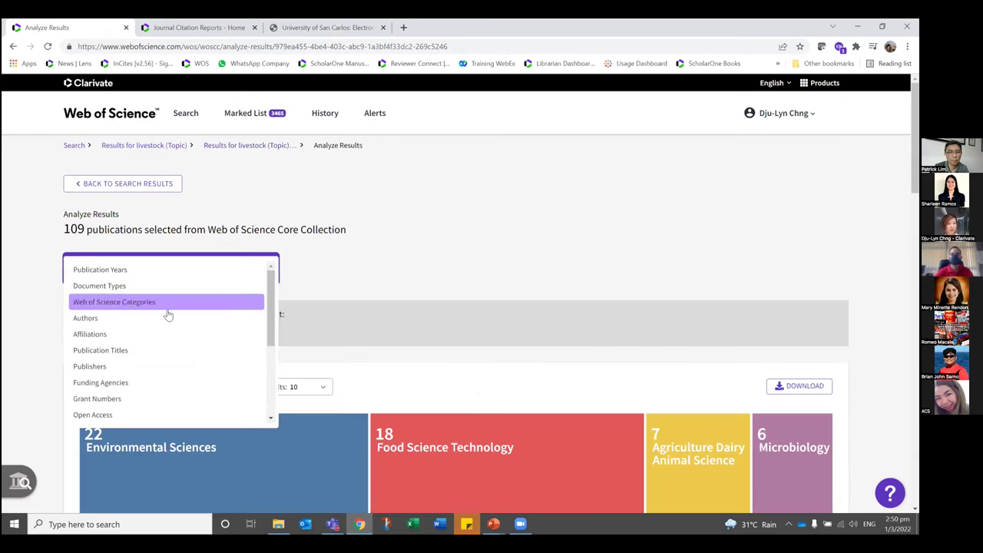
left_click(93, 335)
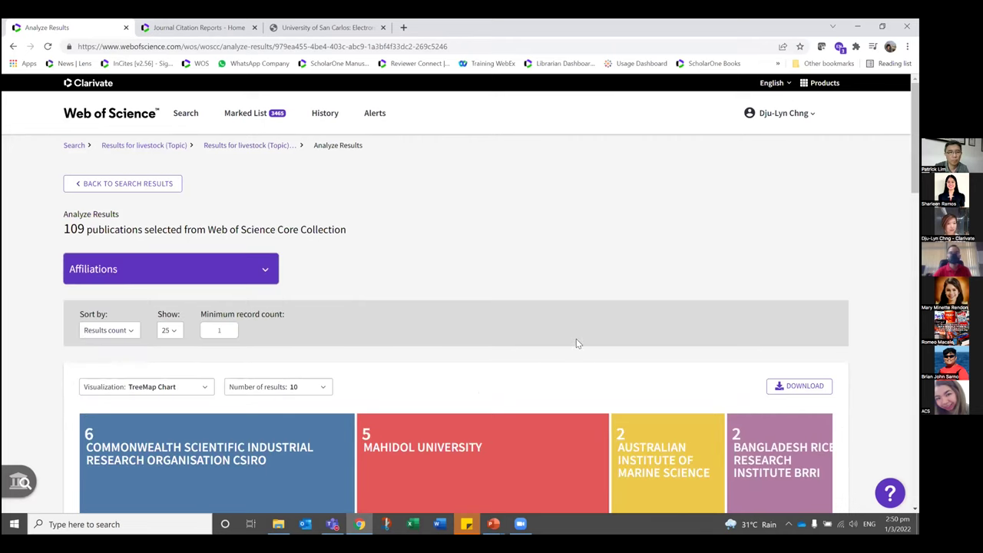
- Examine the Affiliations treemap for the institutions with the most publications on the topic
scroll(576, 338, "down", 4)
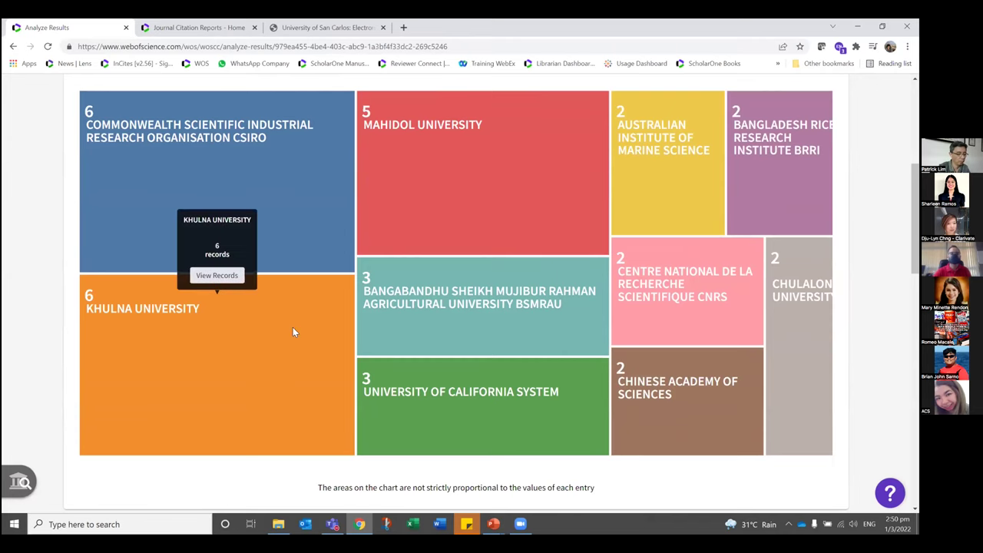
scroll(471, 246, "up", 1)
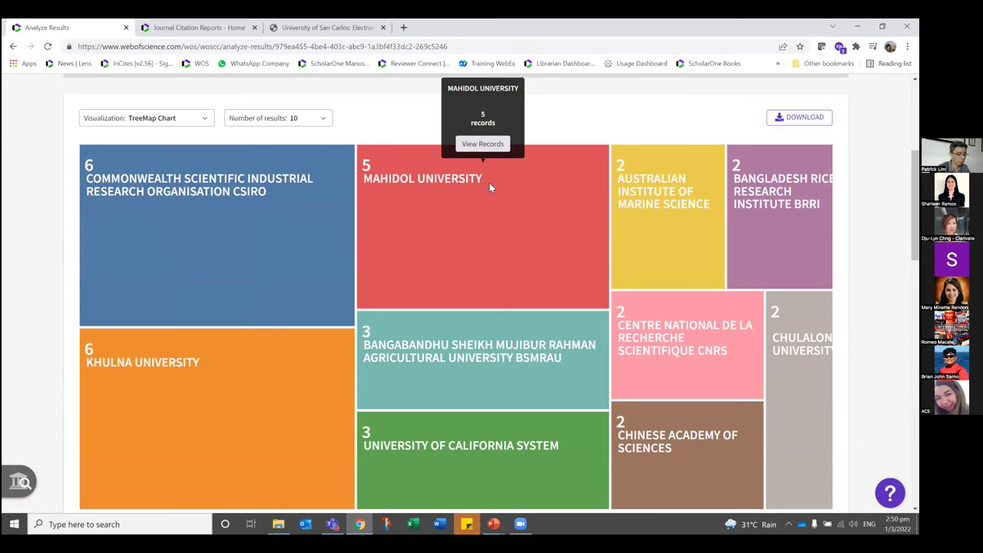
scroll(415, 219, "up", 1)
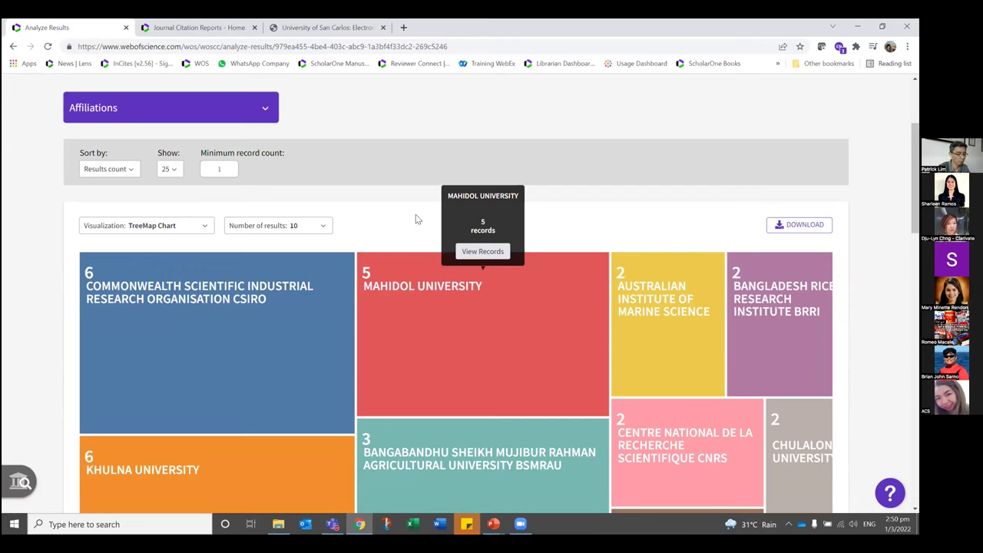
scroll(510, 317, "up", 1)
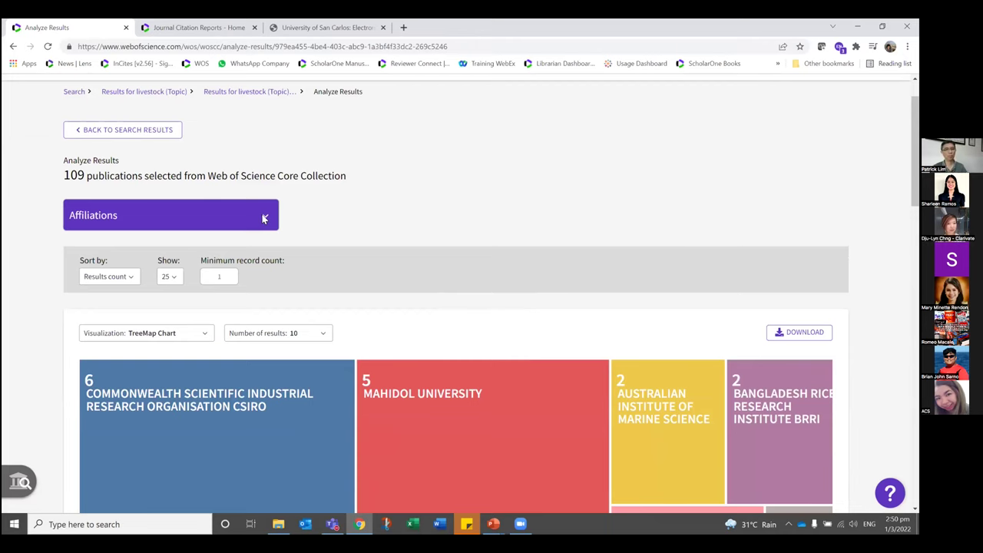
- Start a new document search with the previous livestock term cleared and the search field set to Affiliation
scroll(367, 220, "up", 1)
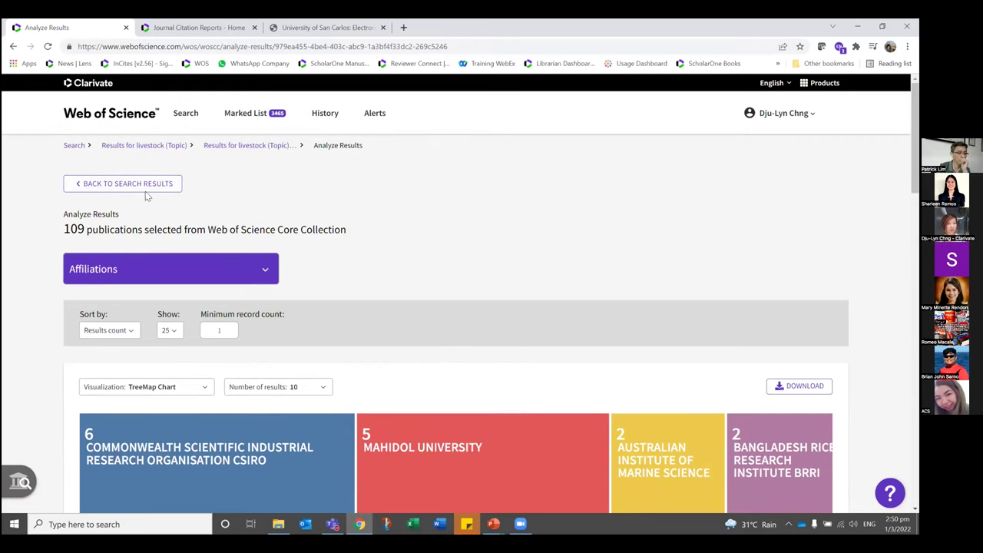
left_click(103, 115)
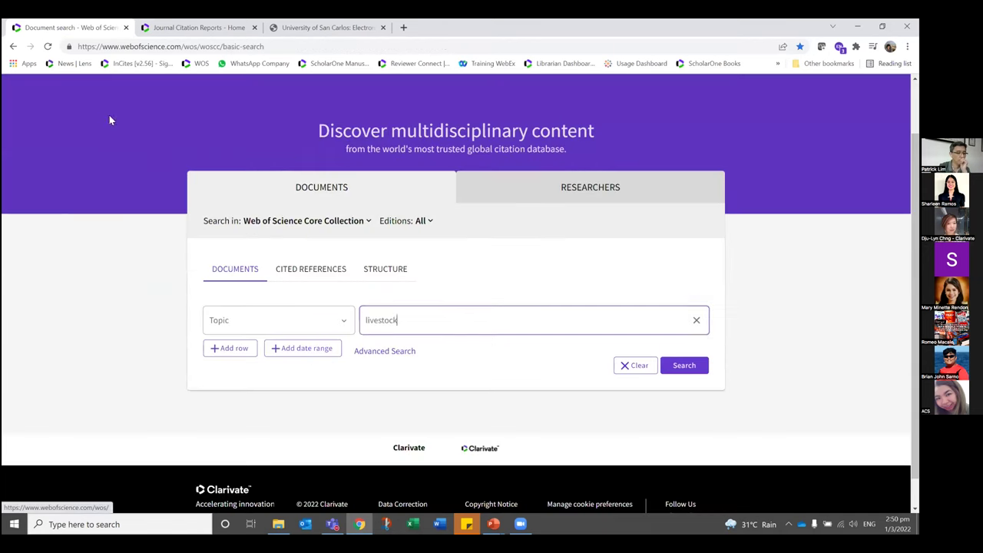
left_click(634, 366)
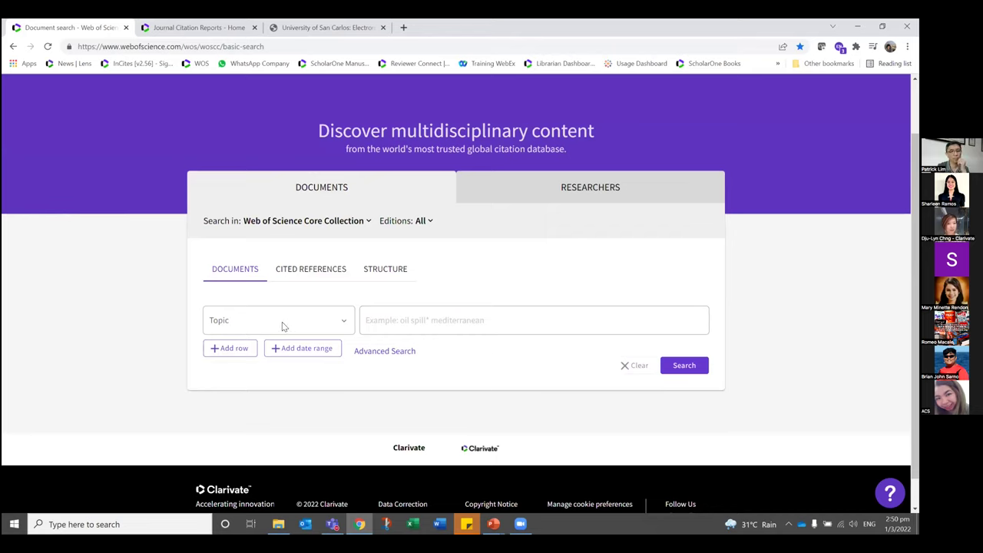
left_click(345, 321)
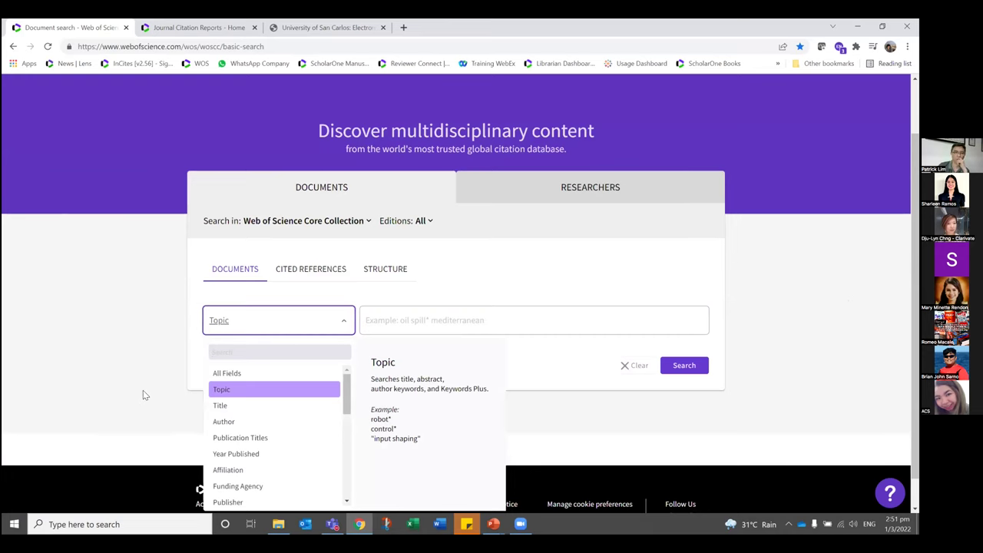
key("Down")
key("Down")
key("Down")
key("Down")
key("Down")
key("Return")
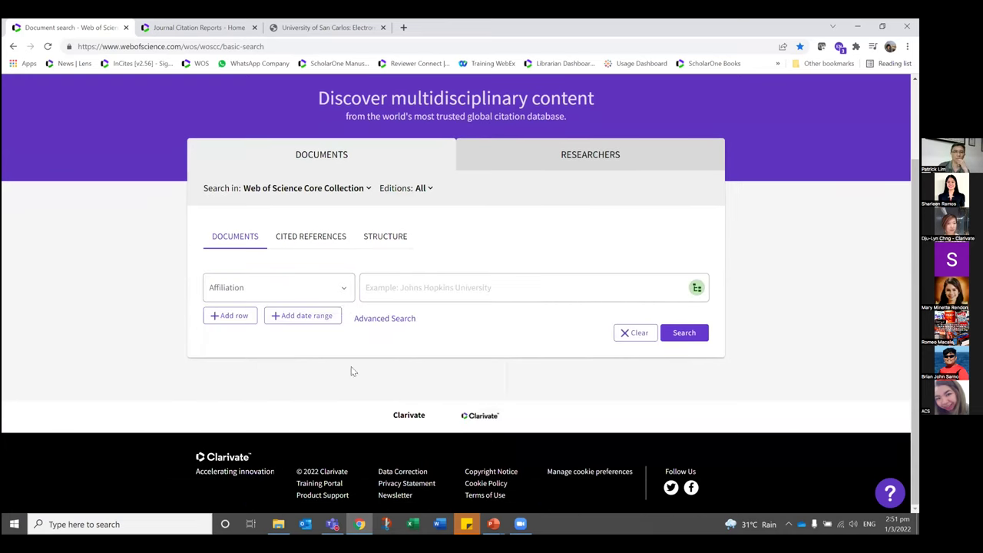
- Search for publications affiliated with University of San Carlos, using the suggested institution name for "san carlos"
left_click(367, 295)
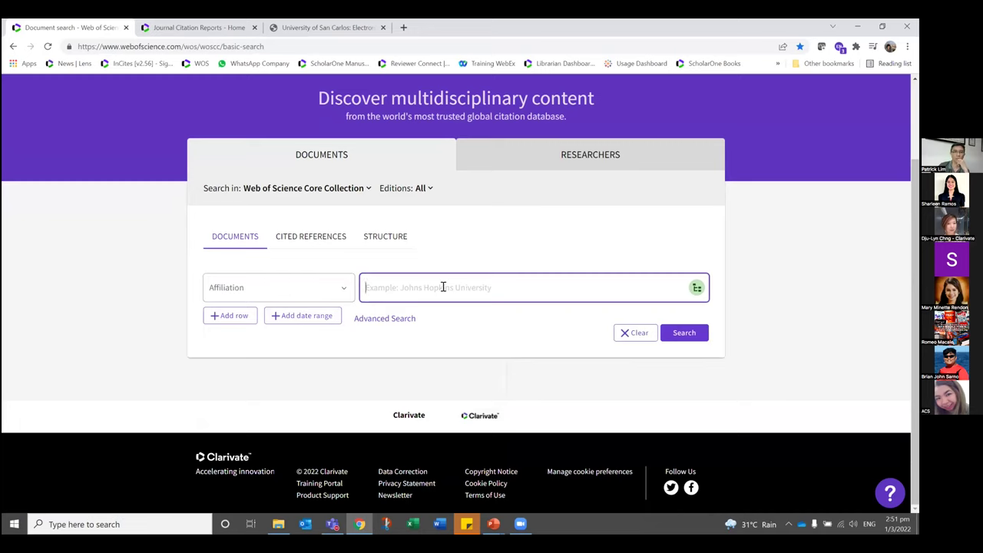
type("san carlos")
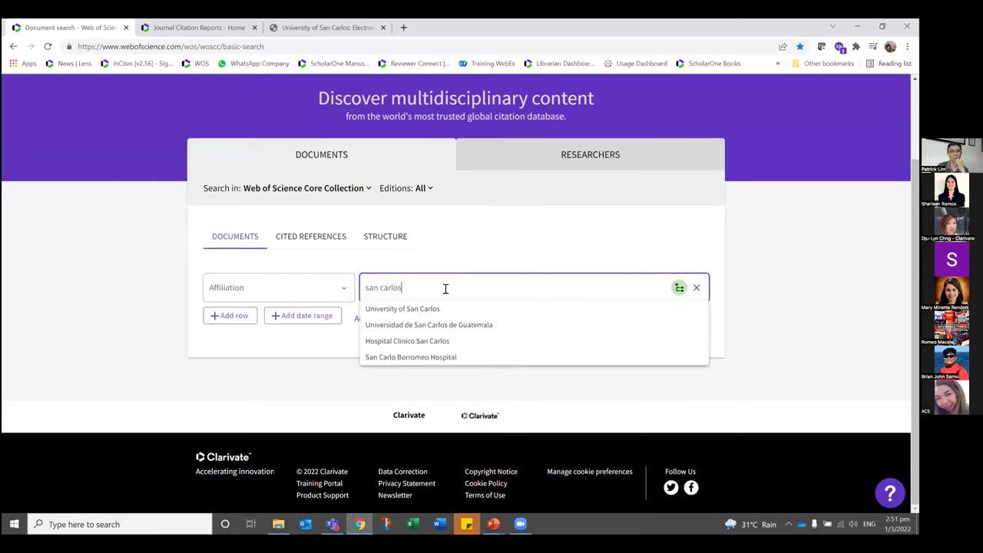
left_click(407, 309)
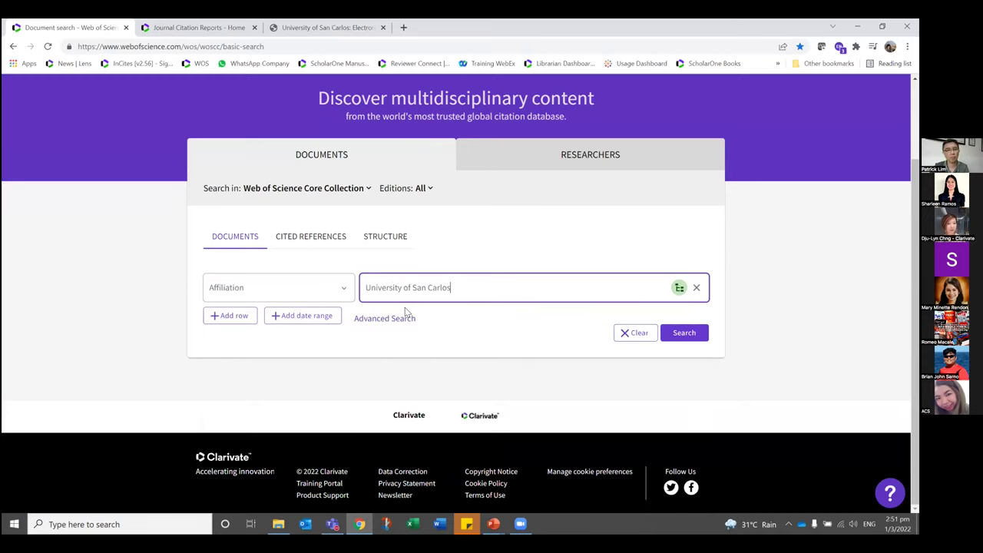
left_click(693, 333)
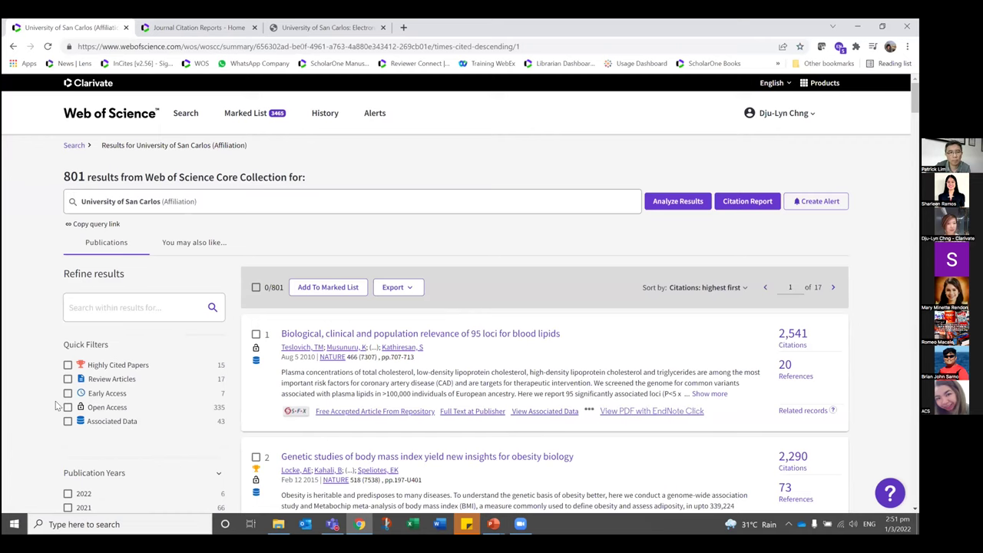
- Refine the University of San Carlos results to the publication years 2022, 2021, 2020, 2019 and 2018
scroll(50, 395, "down", 2)
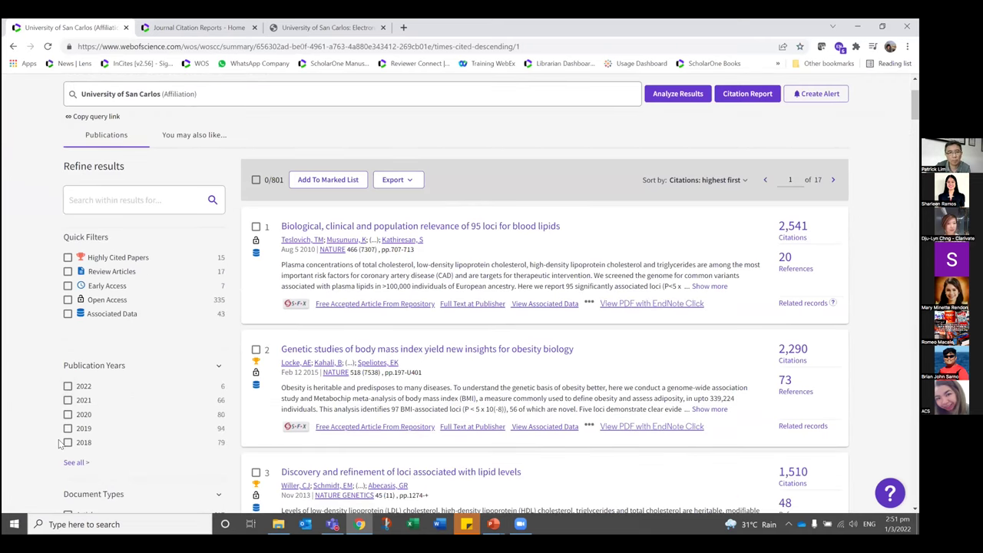
left_click(68, 386)
left_click(68, 400)
left_click(68, 429)
left_click(67, 442)
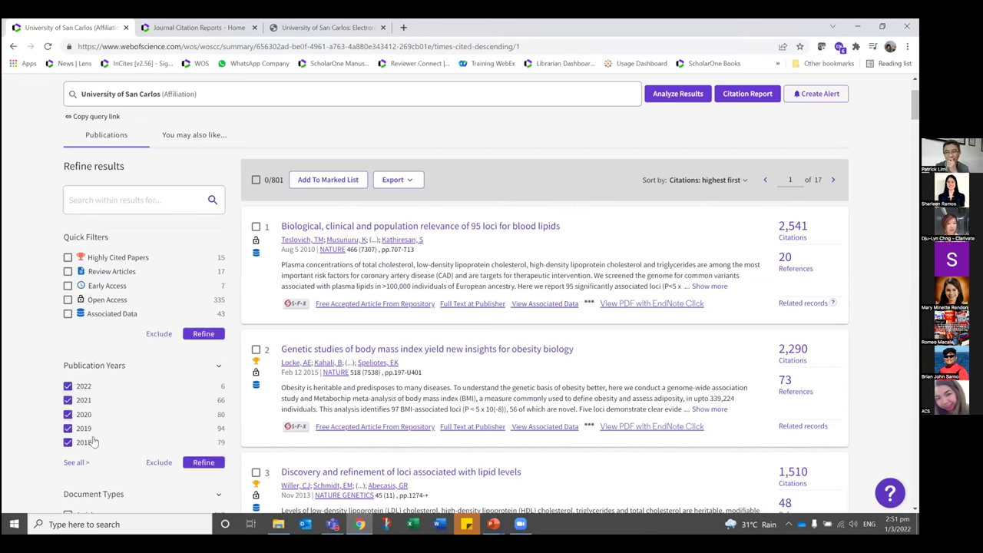
left_click(204, 463)
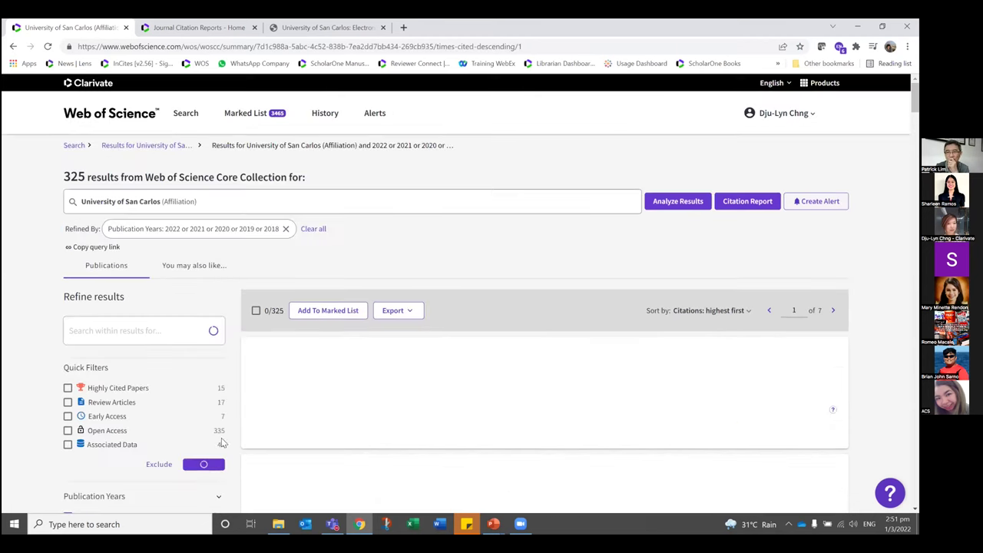
- Create the citation report for the refined results and analyze the citing articles without self-citations by Affiliations
left_click(746, 202)
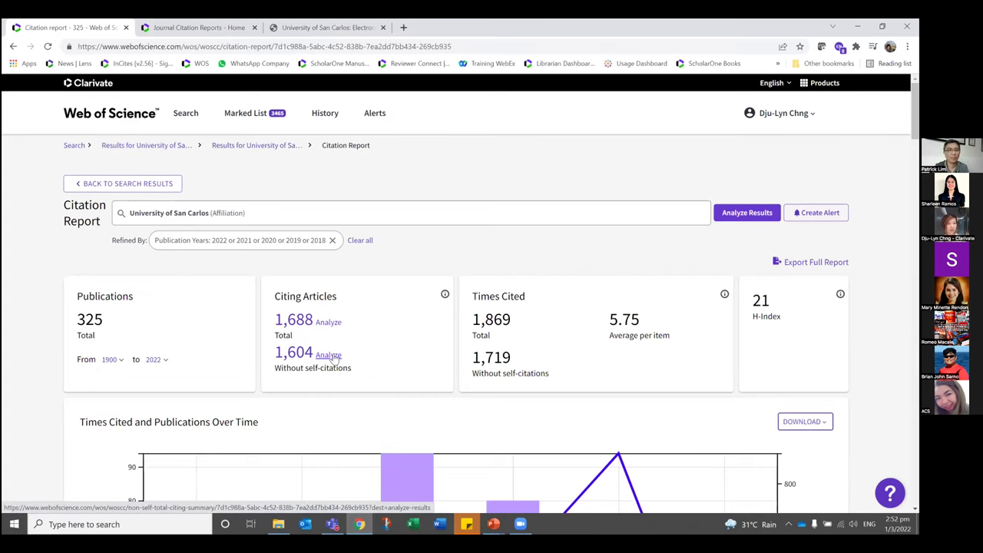
left_click(330, 355)
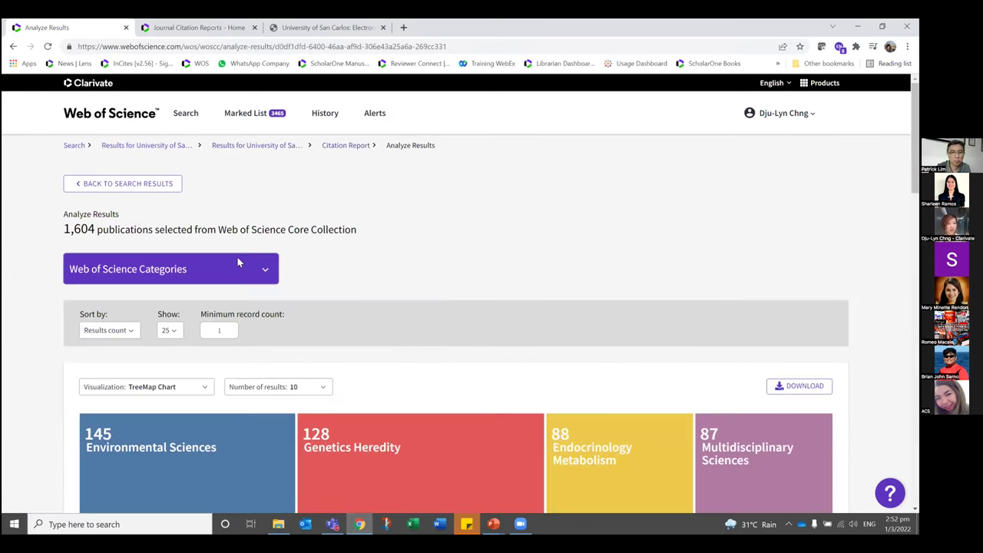
left_click(238, 263)
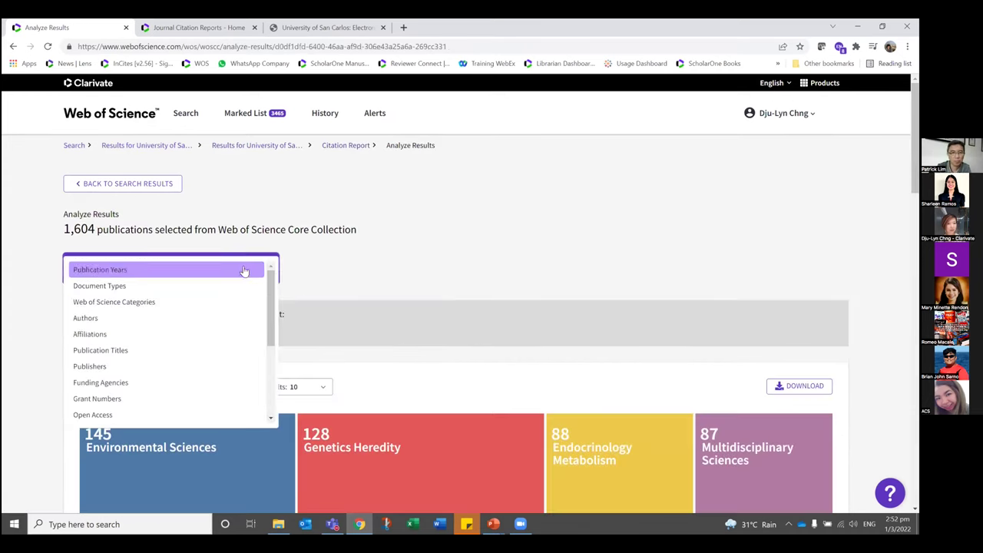
left_click(102, 336)
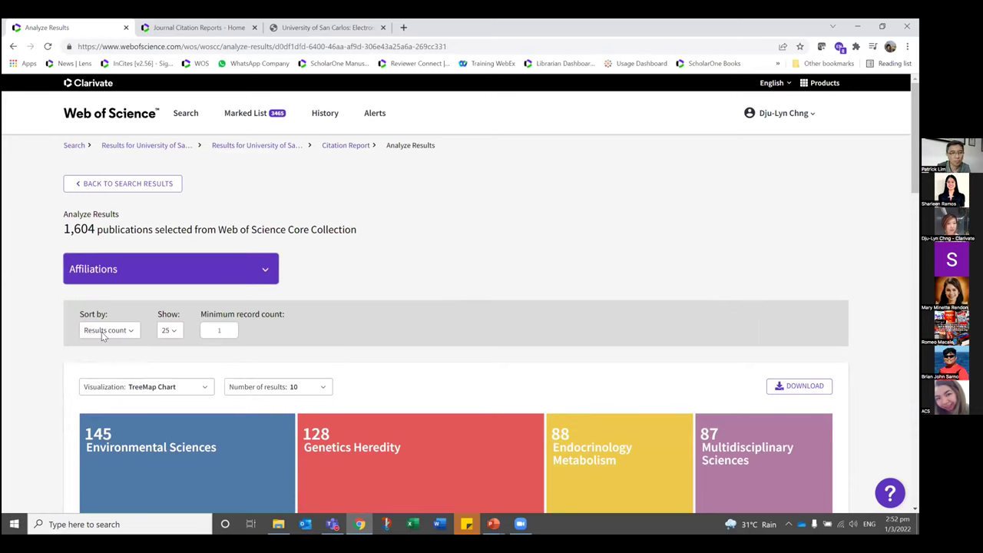
- Examine the Affiliations treemap and data table for the institutions that cite University of San Carlos research most
scroll(383, 313, "down", 4)
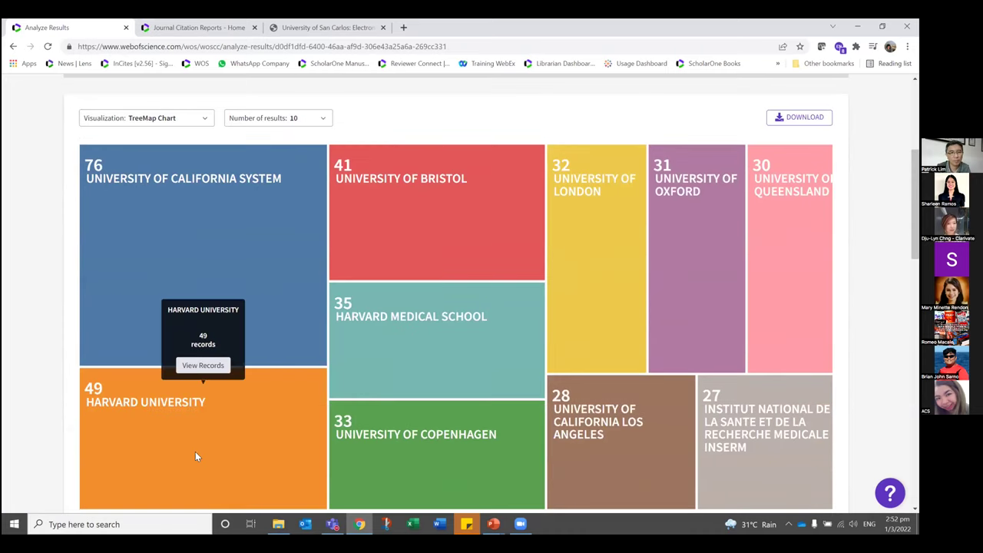
scroll(198, 453, "down", 1)
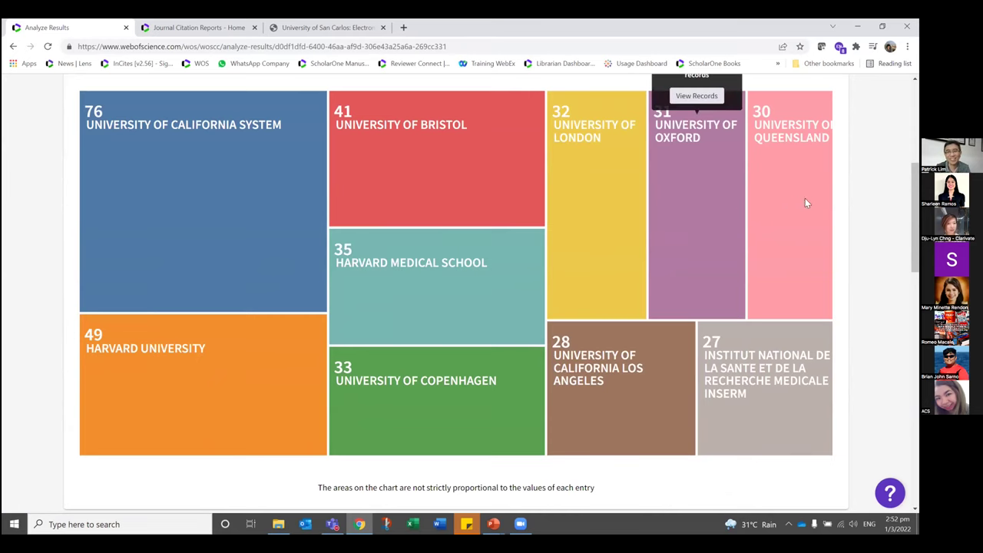
scroll(702, 407, "down", 4)
scroll(646, 390, "down", 5)
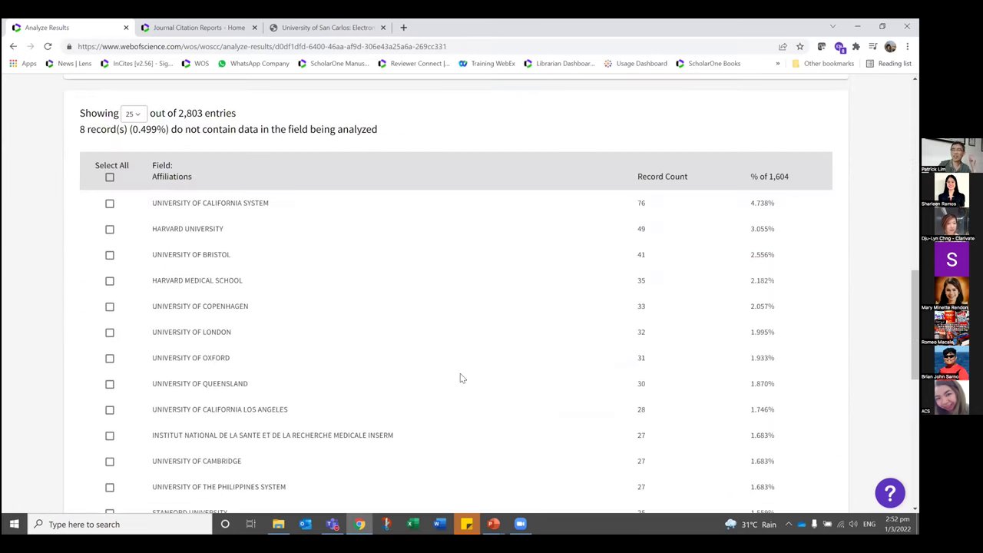
scroll(376, 329, "down", 2)
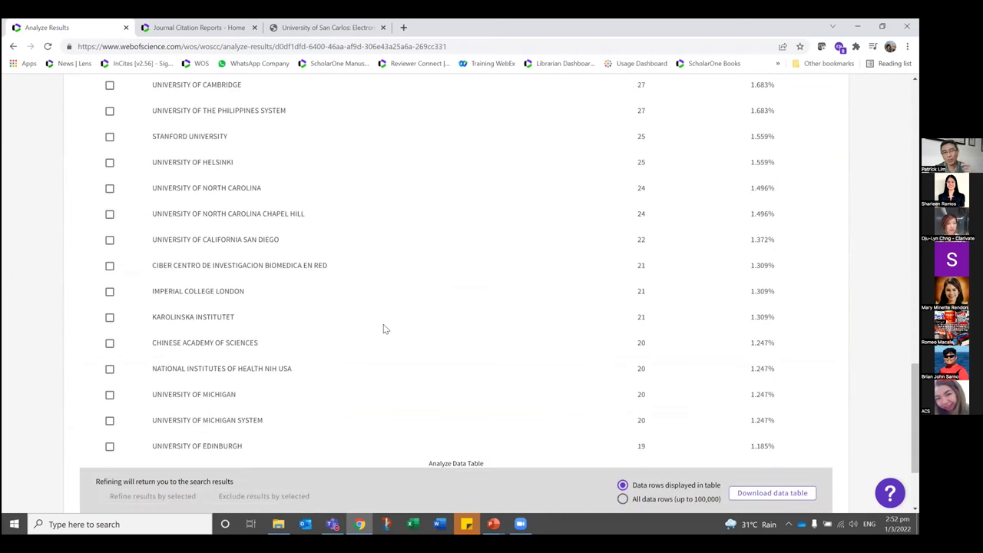
scroll(362, 318, "down", 1)
scroll(421, 322, "up", 3)
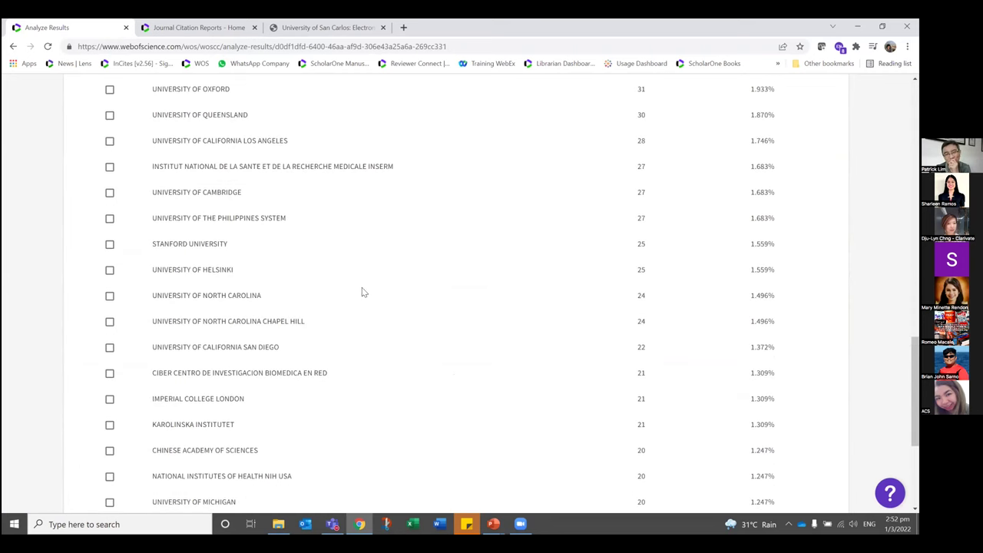
scroll(320, 388, "up", 3)
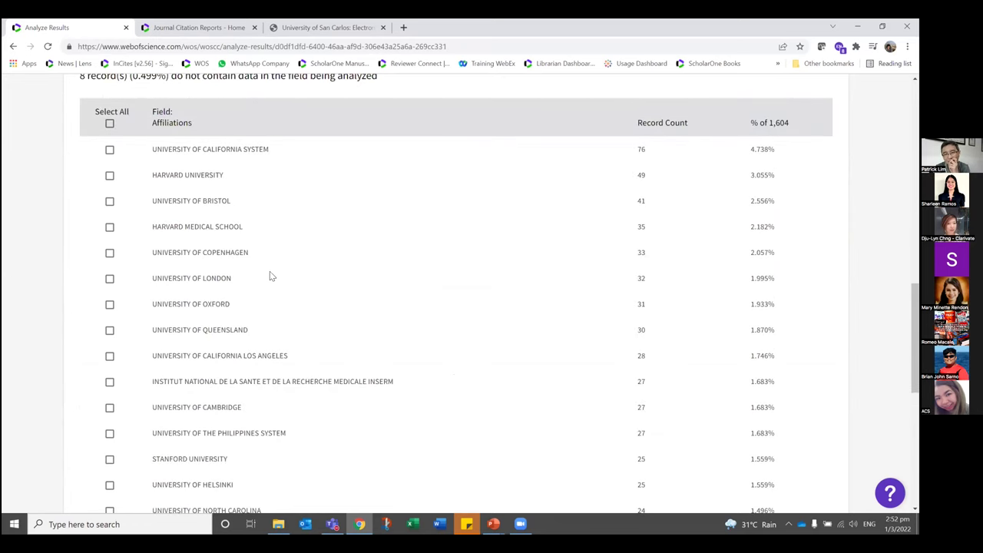
scroll(292, 296, "up", 9)
scroll(282, 307, "up", 3)
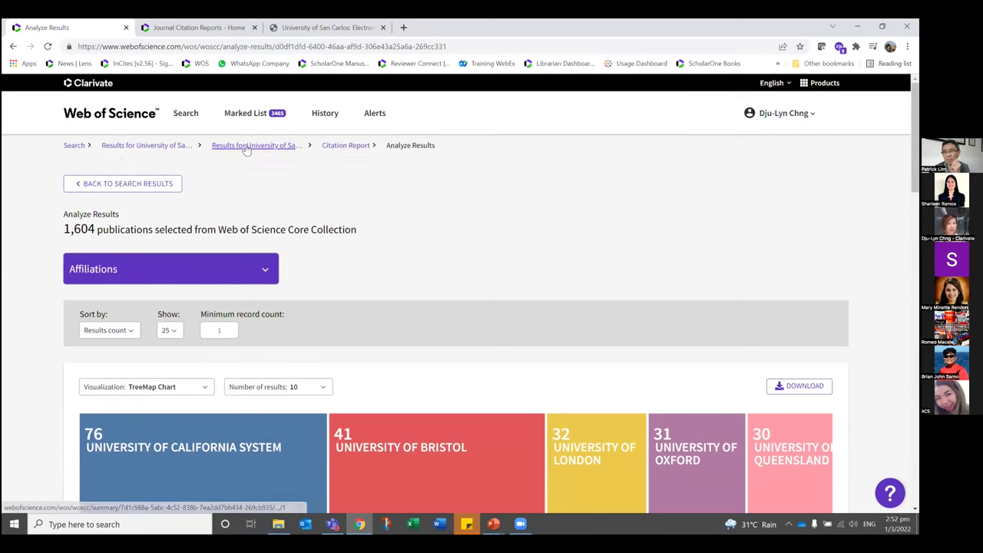
- Return to the 2018–2022 University of San Carlos results and refine them by the category Computer Science Information Systems
left_click(243, 147)
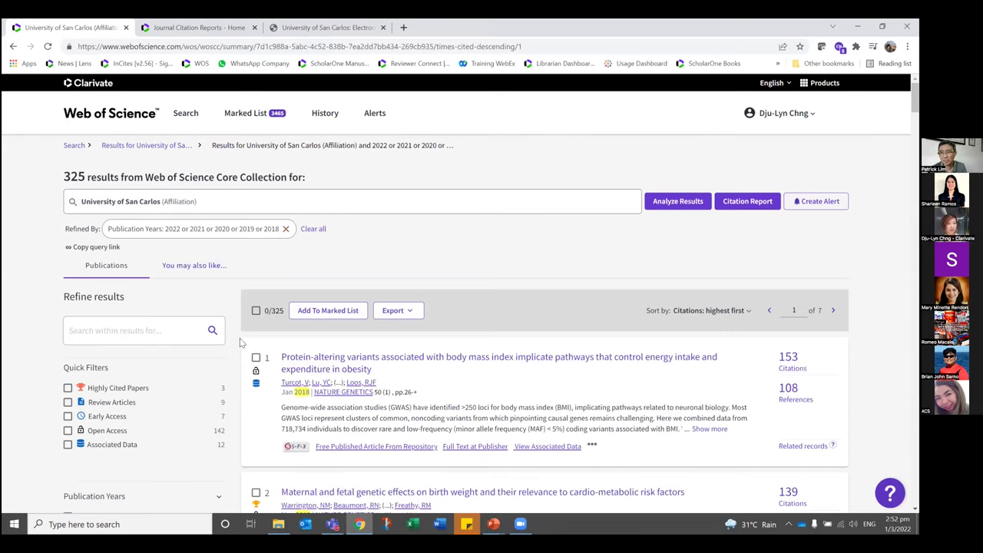
scroll(230, 338, "down", 6)
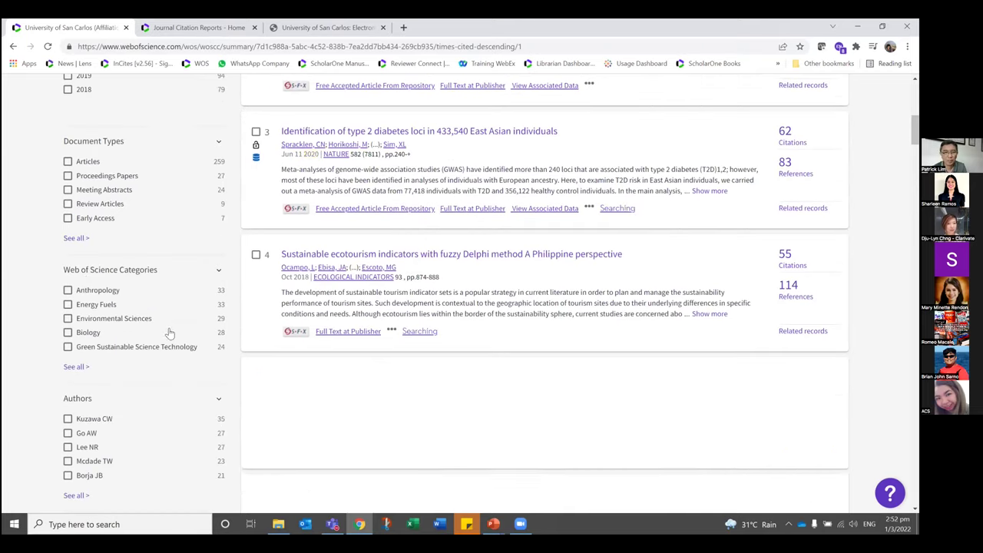
left_click(75, 367)
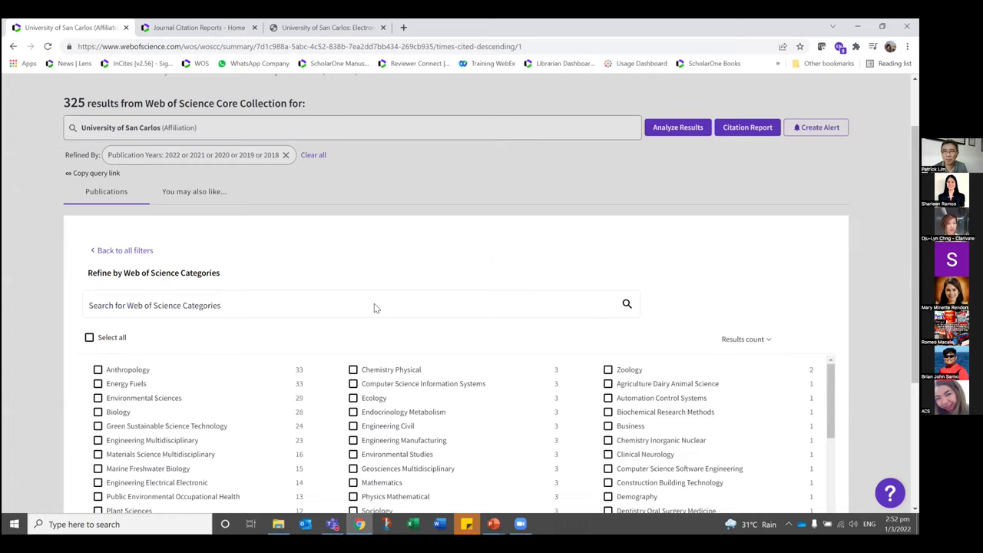
scroll(346, 322, "down", 1)
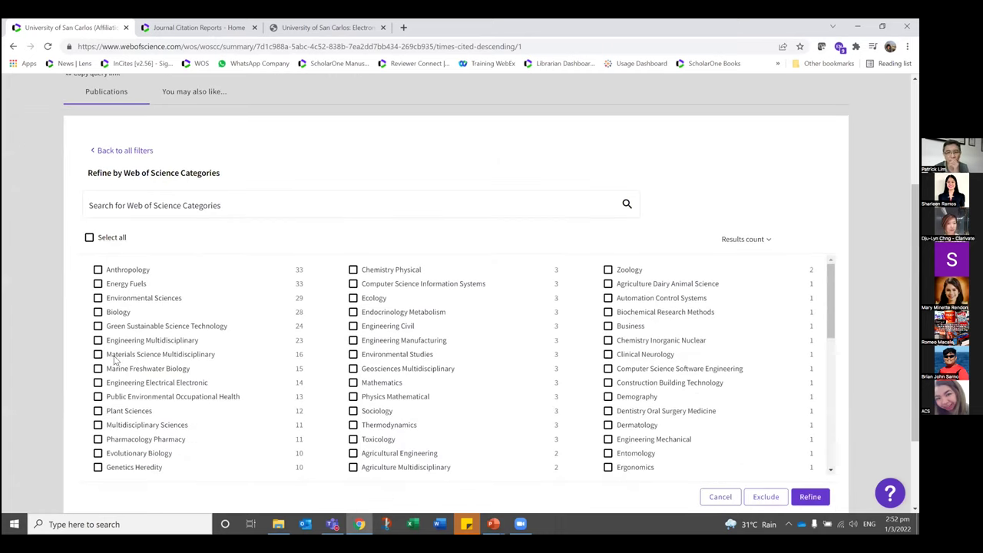
left_click(97, 326)
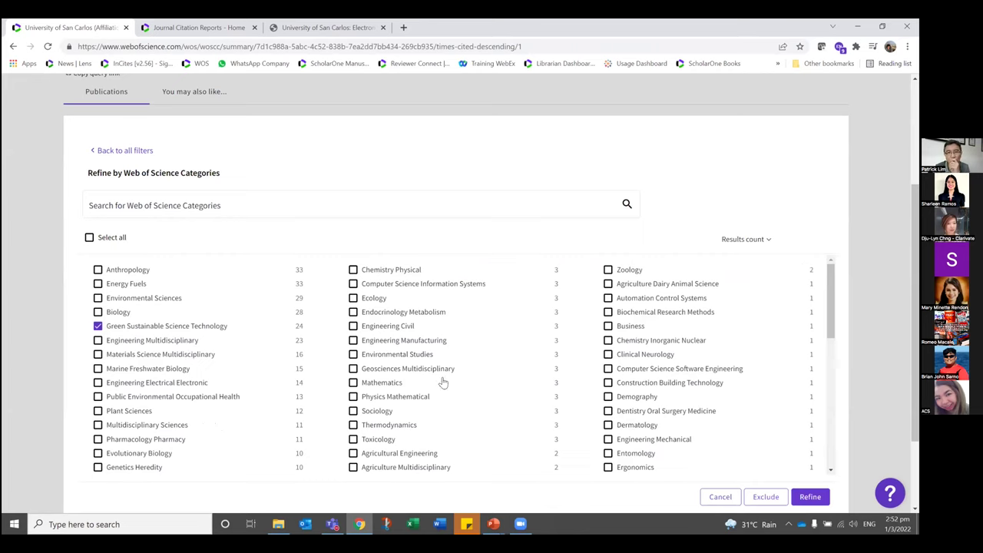
left_click(97, 327)
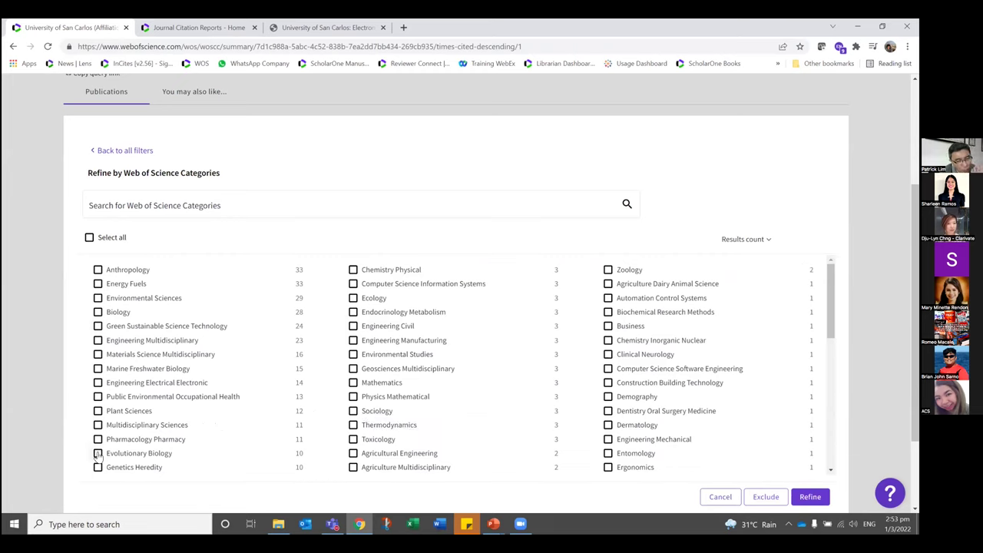
left_click(354, 285)
left_click(810, 497)
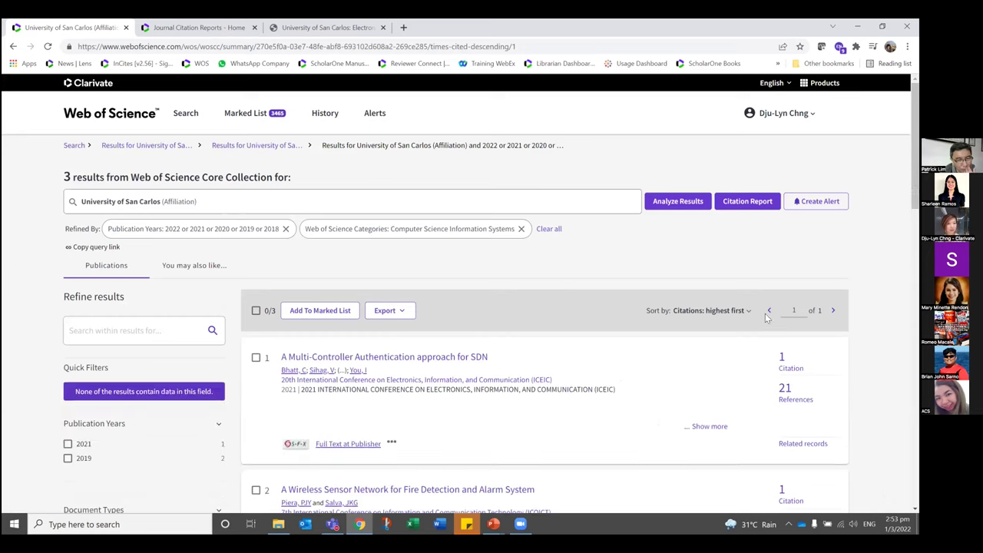
- Look through the refined papers, open their citation report and view the citing articles without self-citations
scroll(691, 331, "down", 1)
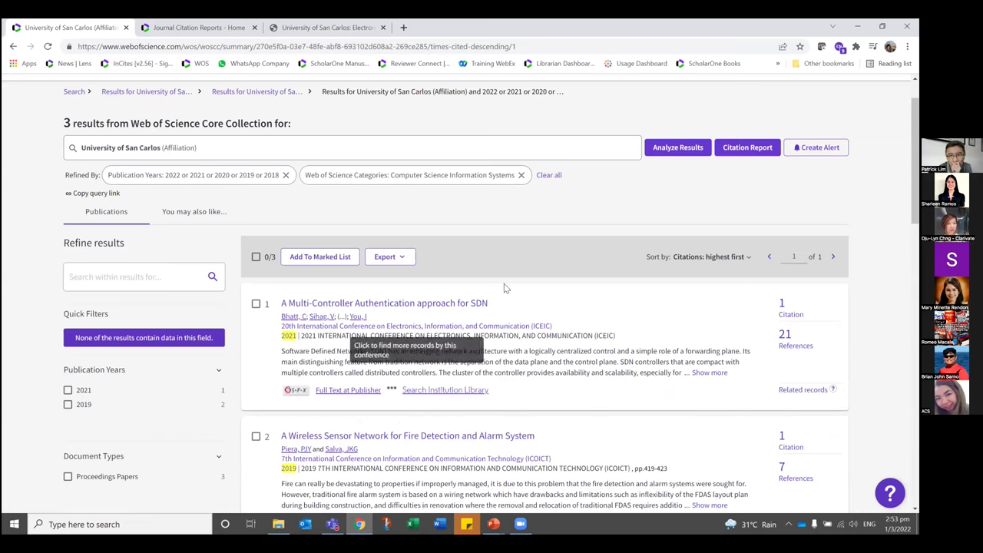
scroll(813, 346, "down", 3)
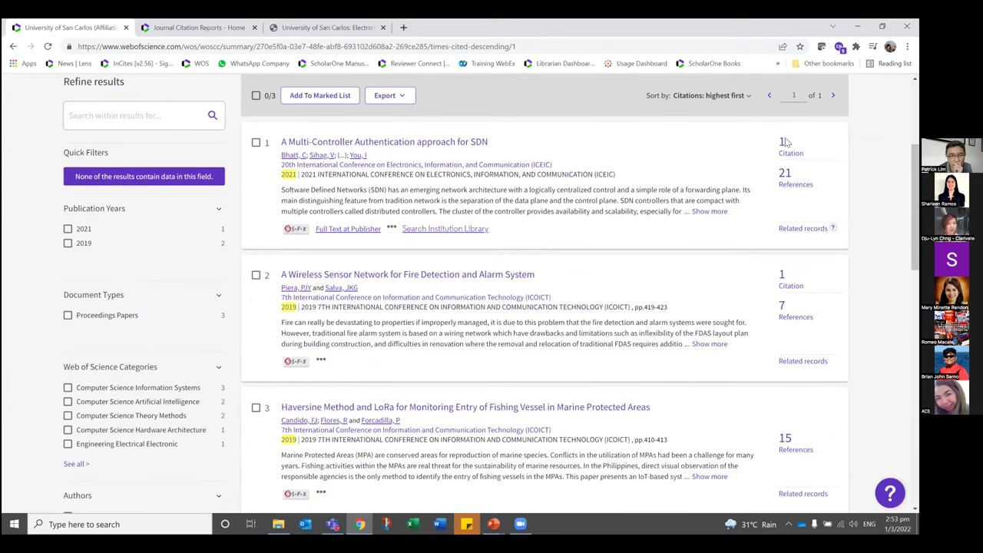
scroll(751, 197, "up", 3)
left_click(739, 150)
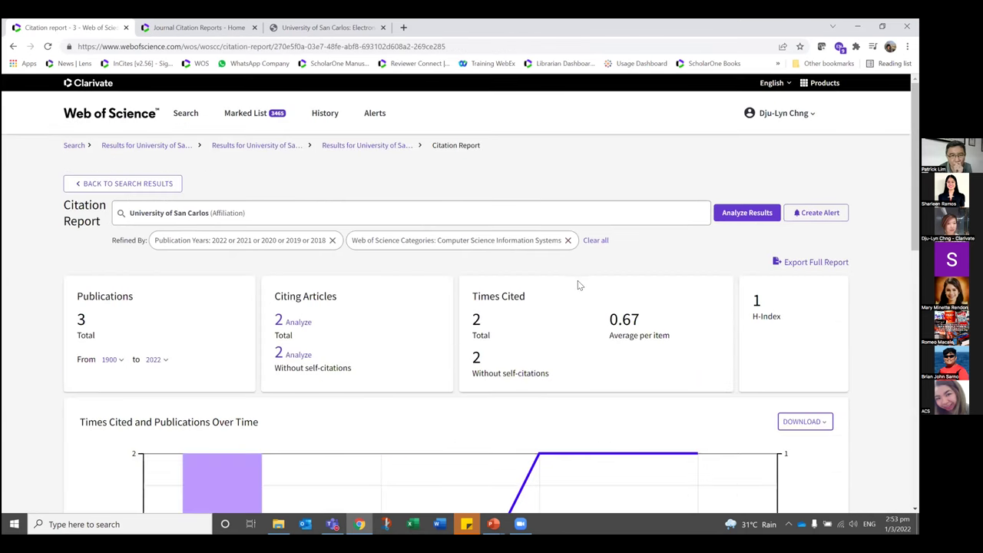
left_click(278, 356)
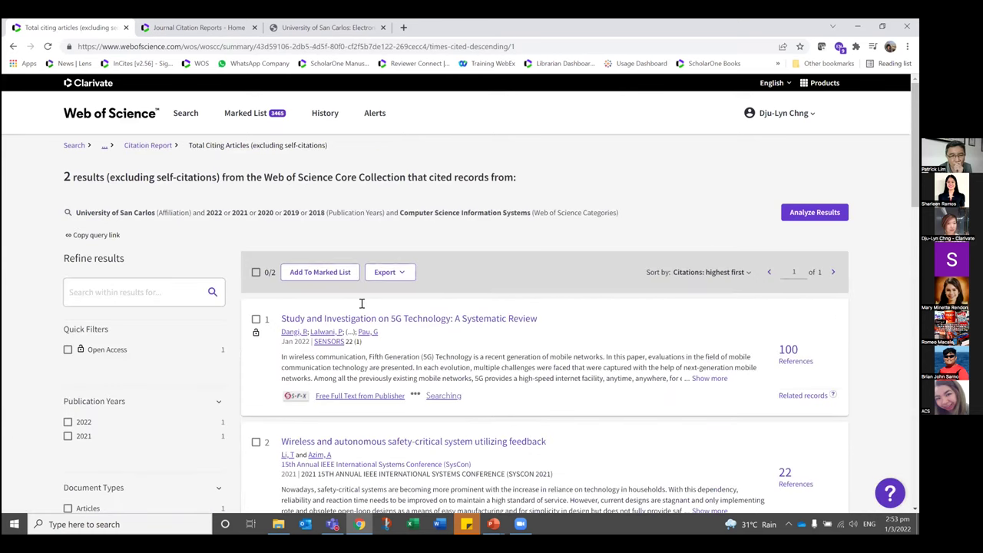
scroll(388, 323, "down", 1)
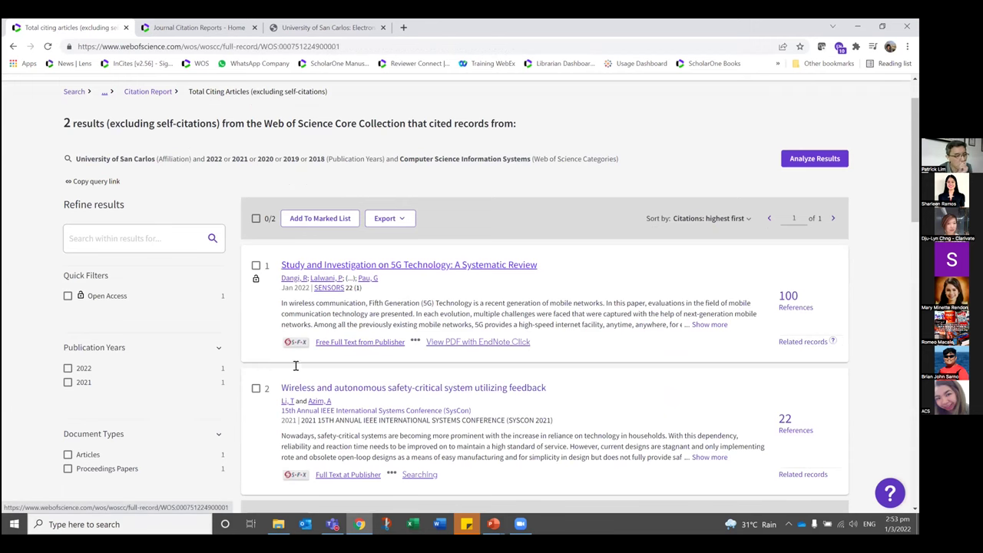
- Open the citing article on 5G technology, read its abstract, keywords and author affiliations, and return to the citing articles list
left_click(296, 265)
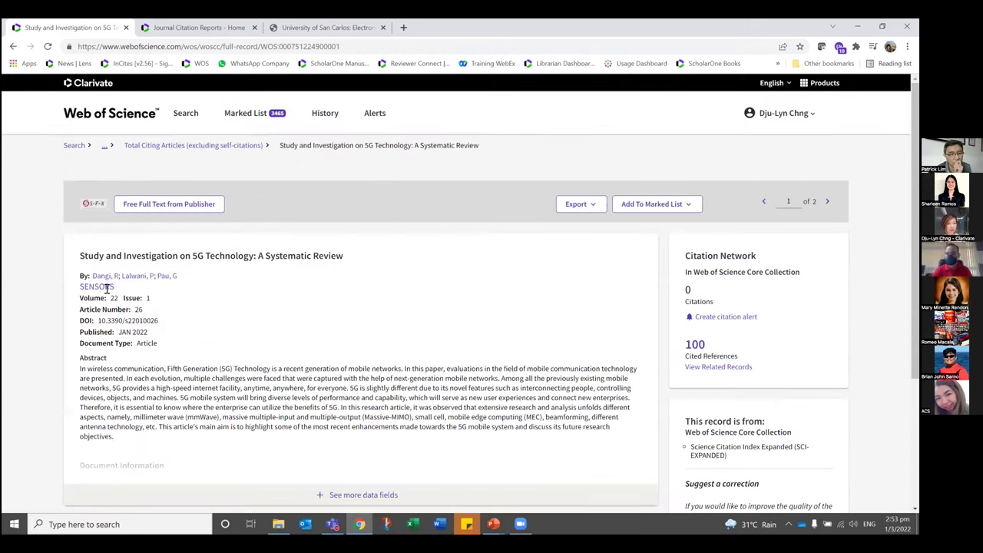
scroll(104, 283, "down", 2)
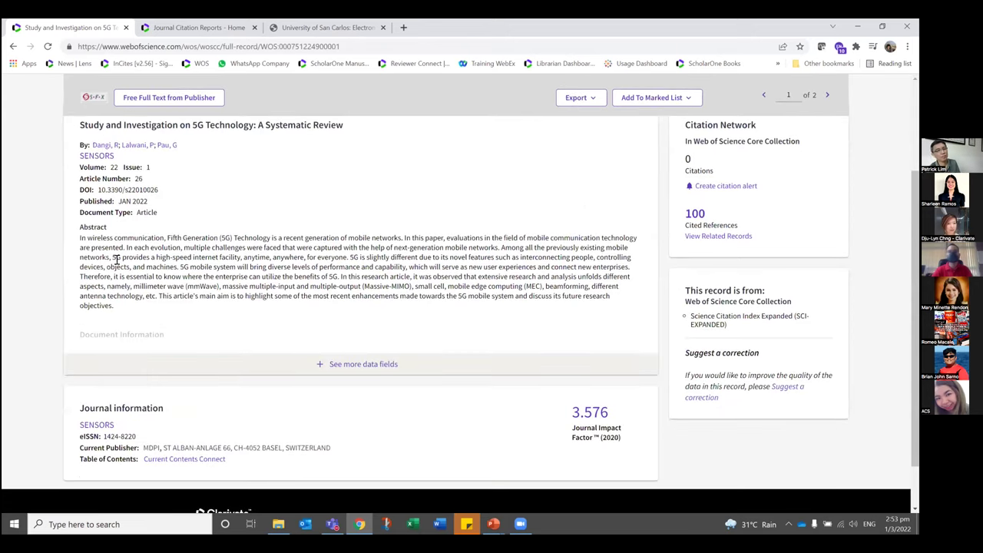
scroll(131, 273, "down", 2)
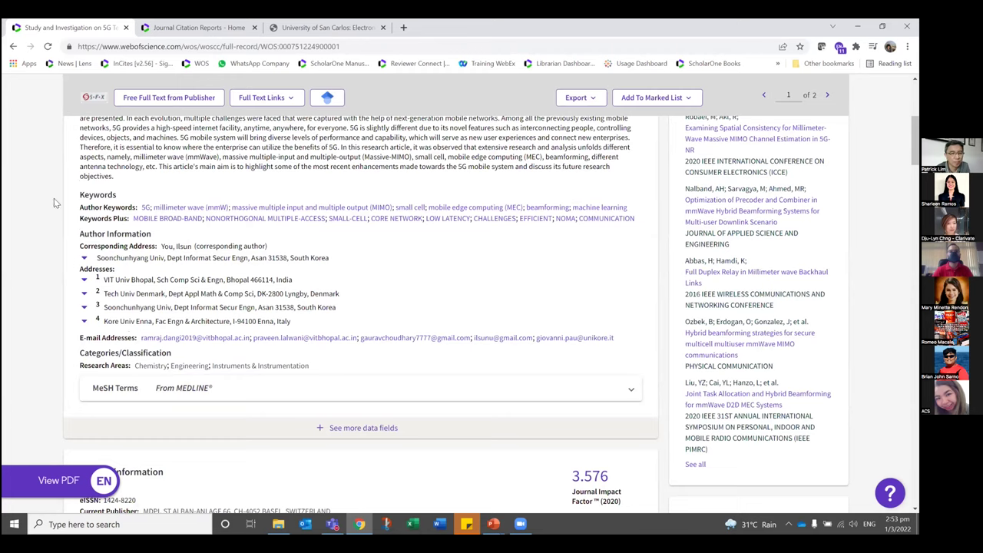
scroll(137, 307, "up", 1)
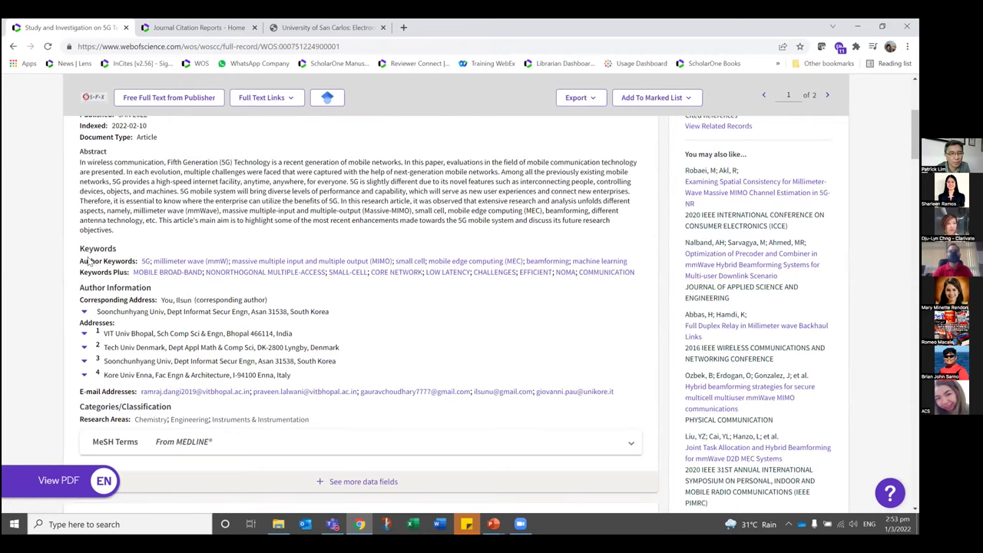
scroll(88, 263, "up", 3)
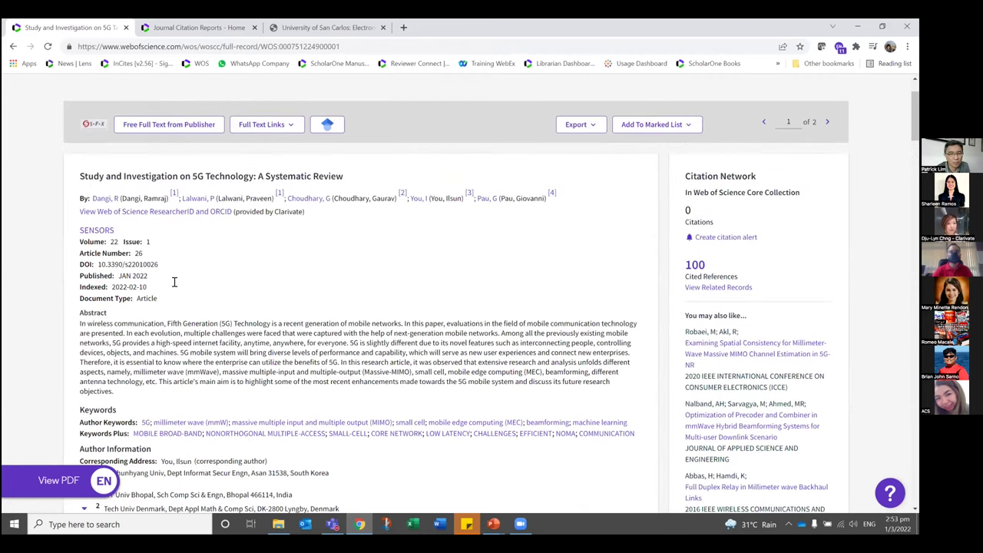
scroll(182, 282, "down", 4)
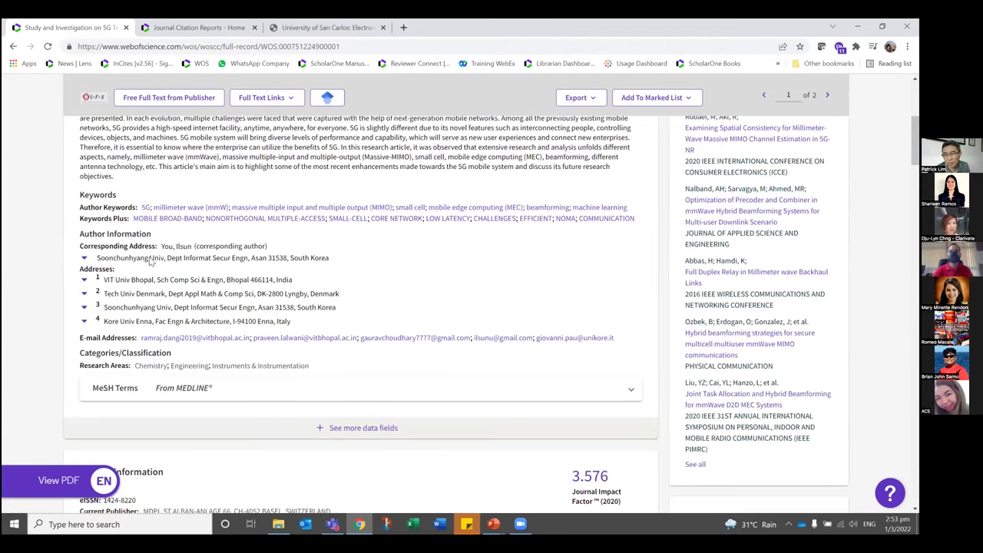
key("alt+Left")
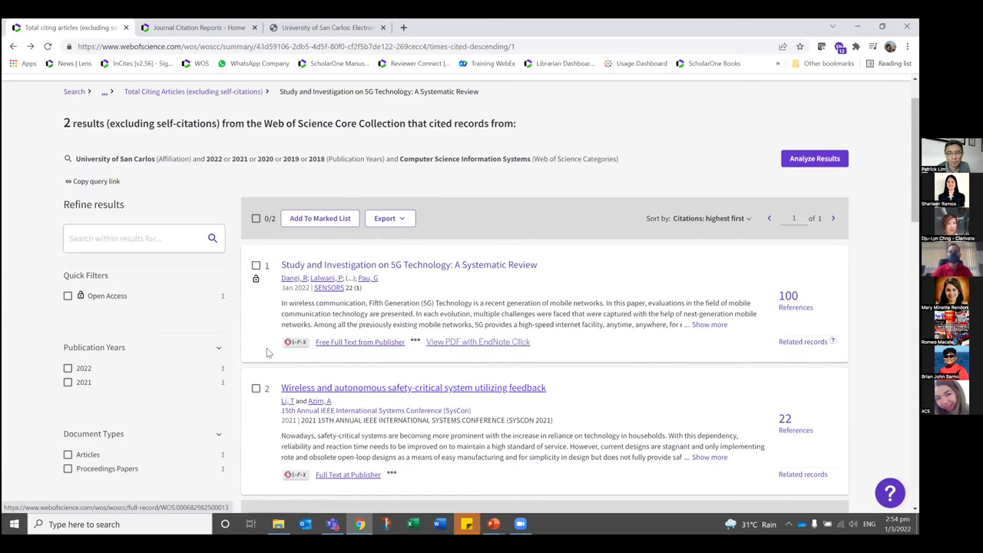
- Open the second citing article, on the wireless and autonomous safety-critical system, and read its conference details, abstract and author affiliation
left_click(266, 390)
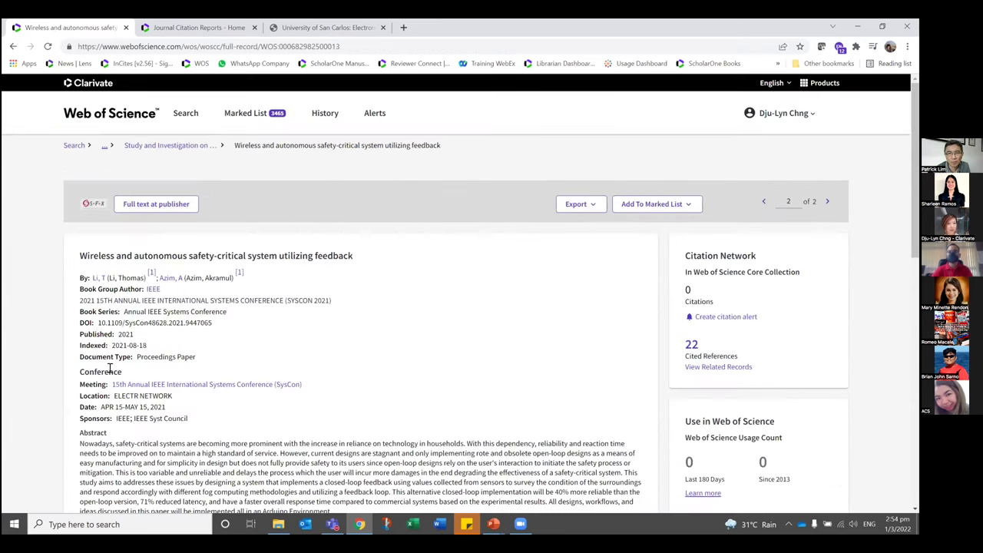
scroll(160, 368, "down", 3)
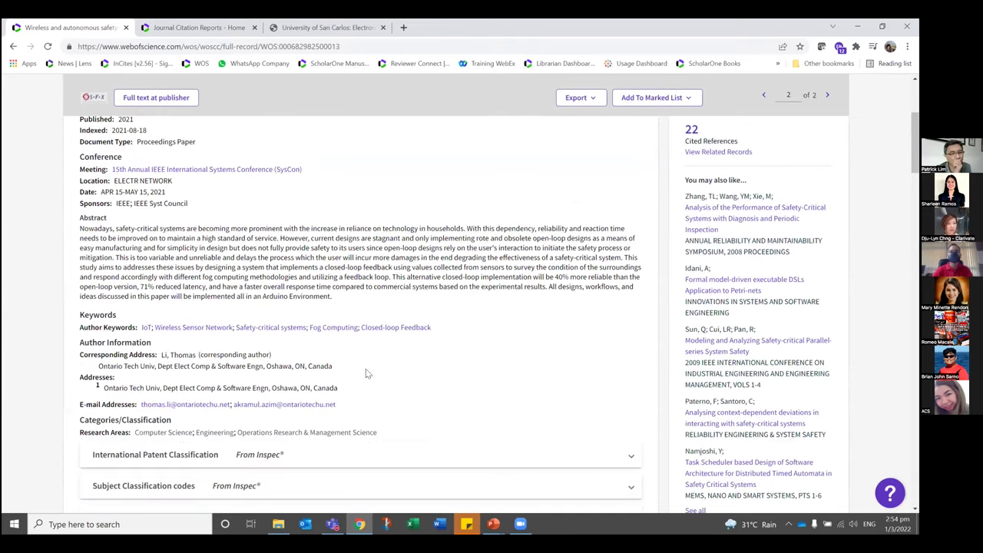
scroll(290, 331, "up", 1)
scroll(289, 330, "up", 1)
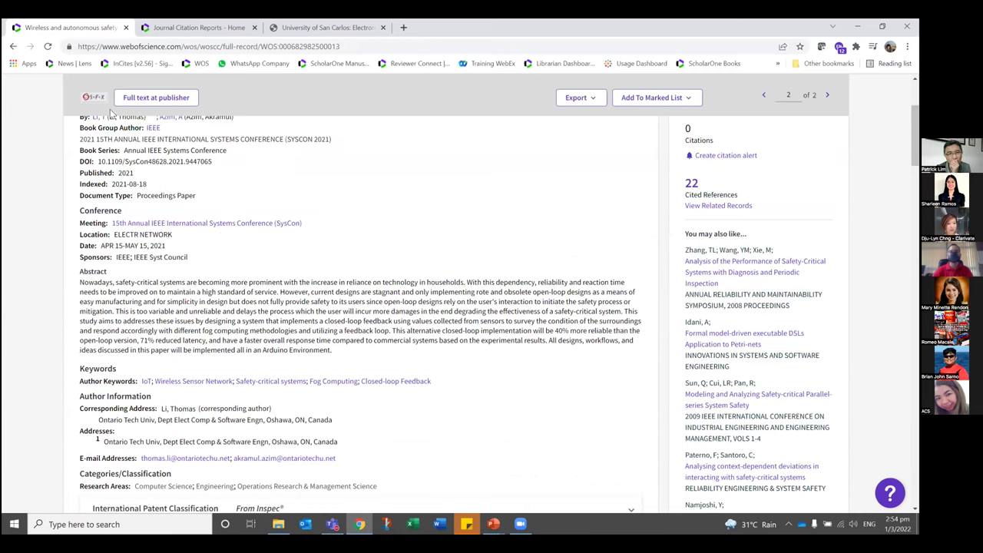
scroll(207, 115, "up", 2)
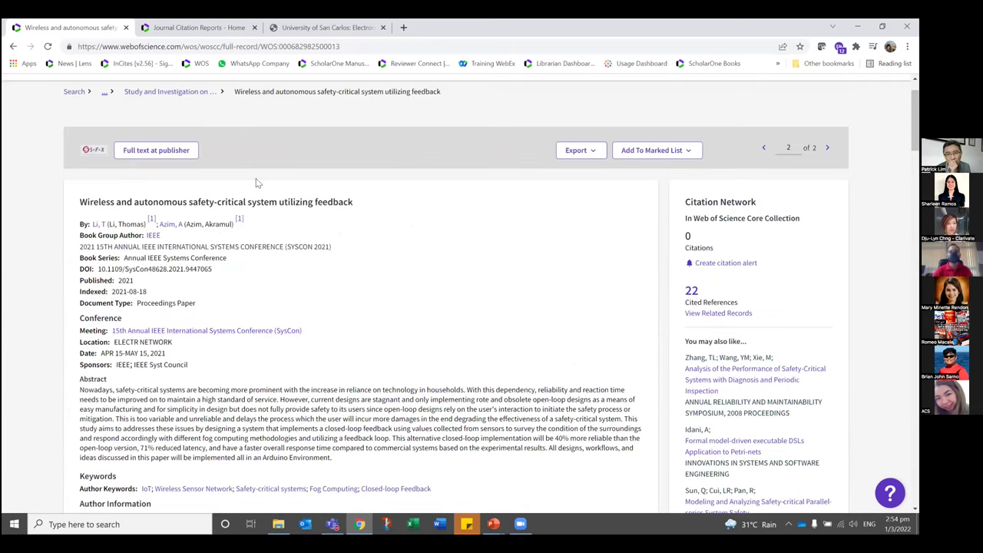
scroll(207, 165, "up", 1)
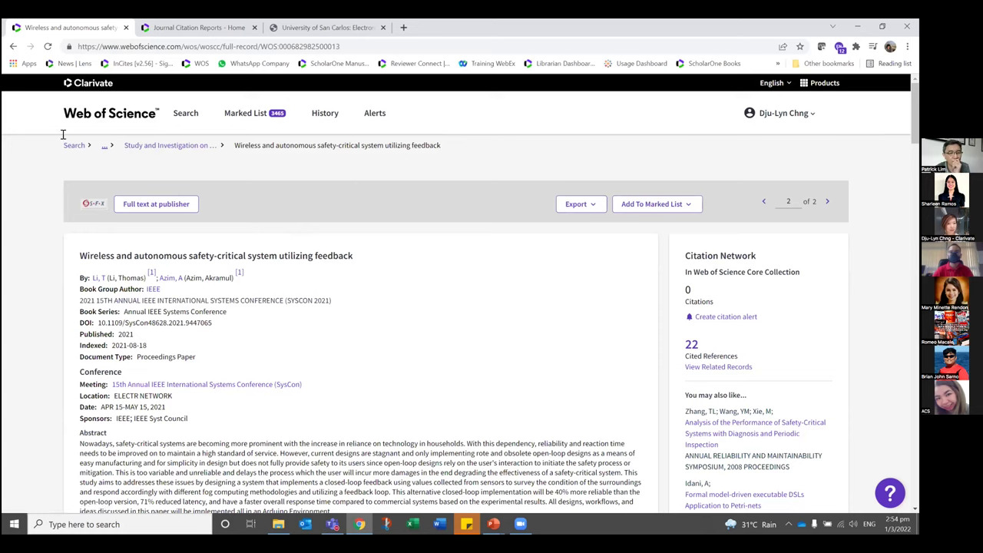
- Return to the Web of Science document search page and switch from there to Journal Citation Reports
left_click(119, 119)
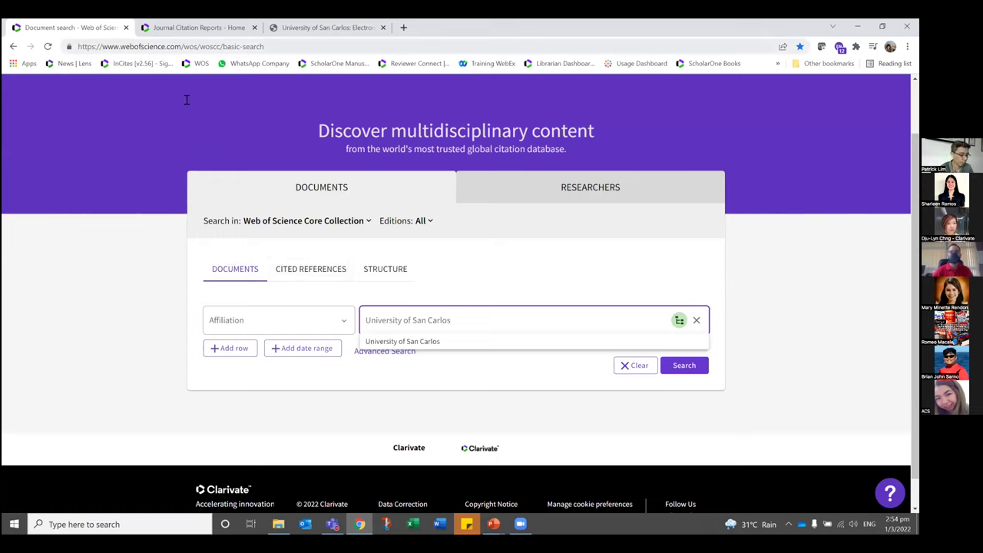
scroll(627, 201, "up", 1)
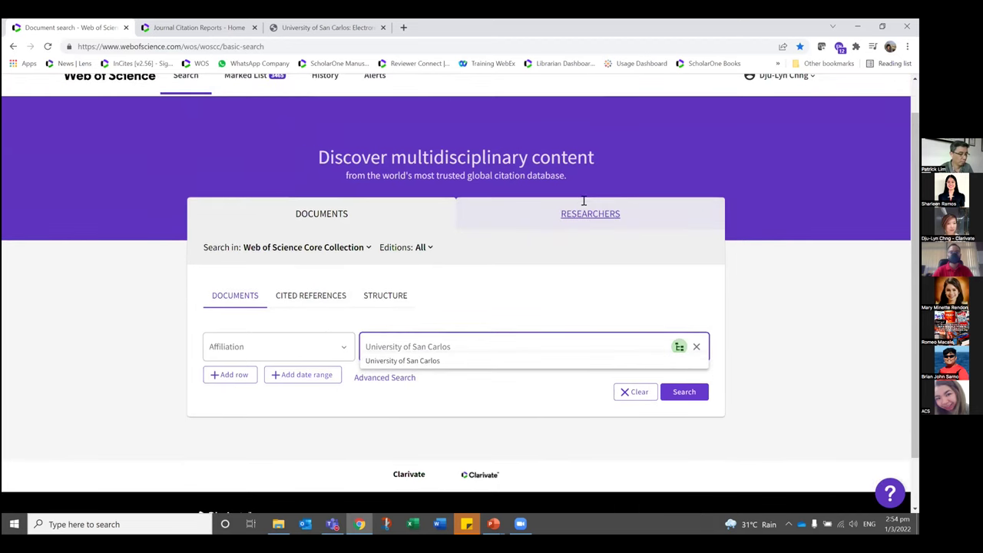
scroll(584, 202, "up", 1)
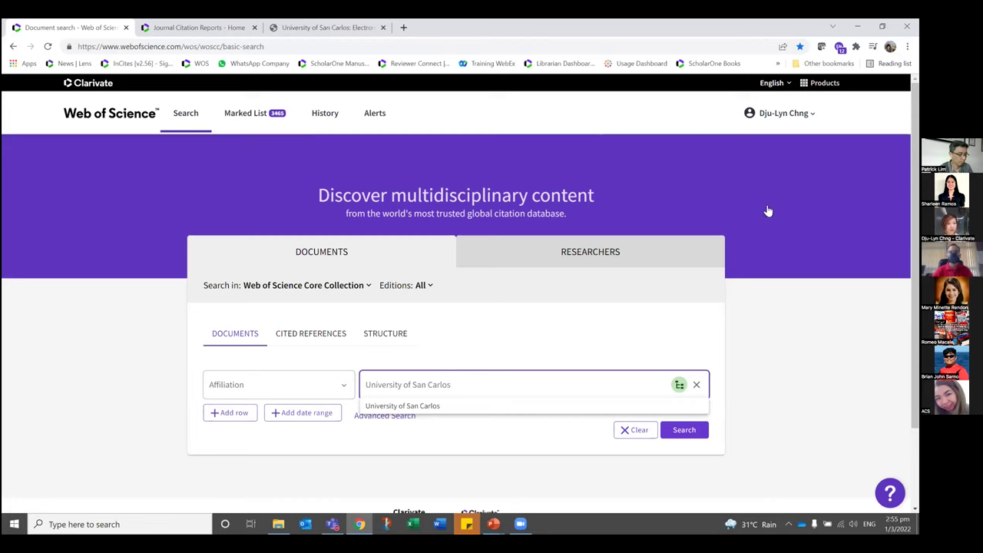
left_click(820, 82)
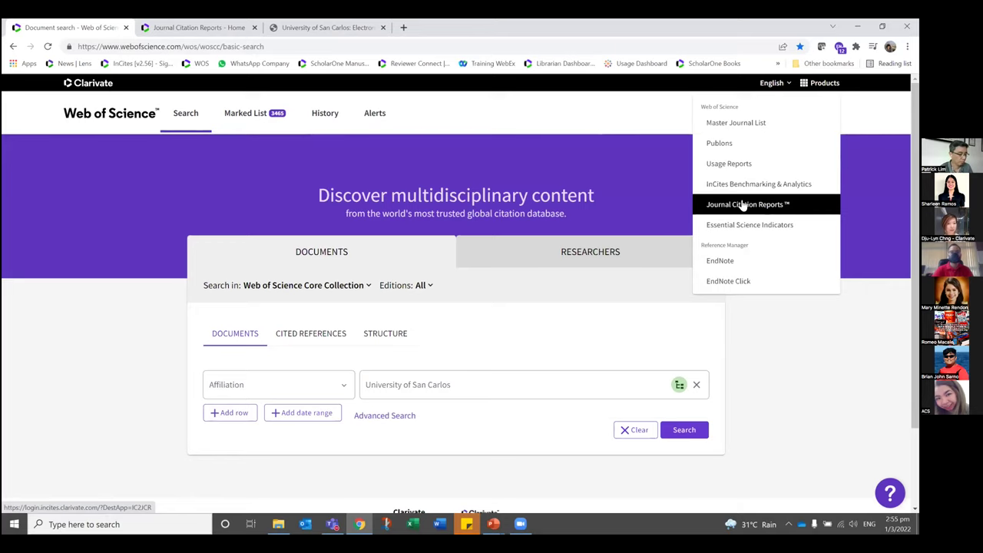
left_click(743, 204)
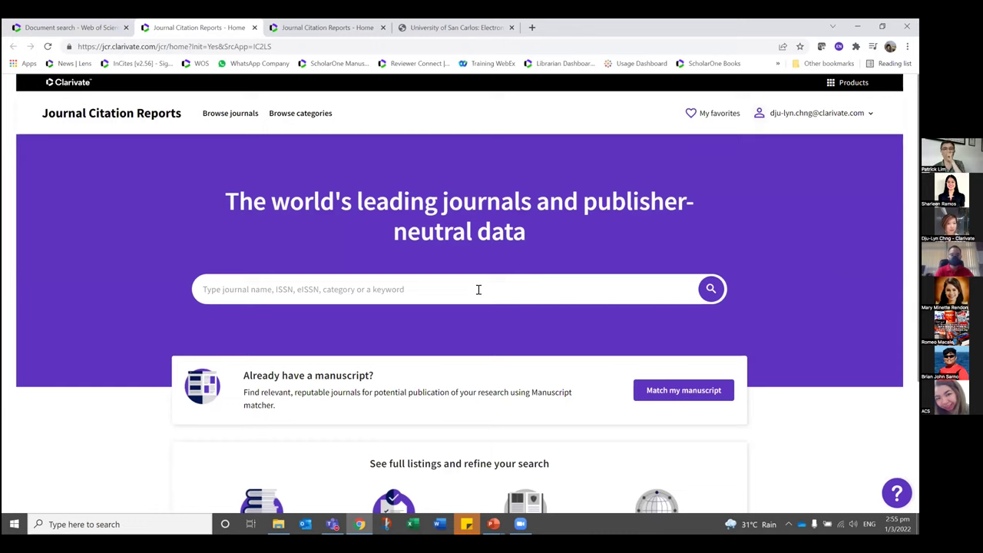
- Look up "Journal of hydrogen energy" in the journal search
left_click(293, 290)
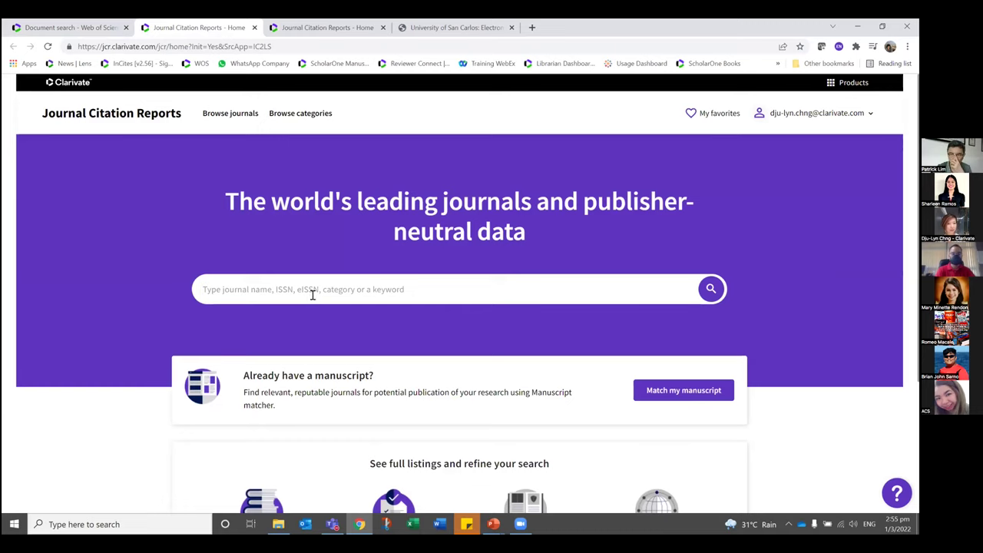
type("Jo")
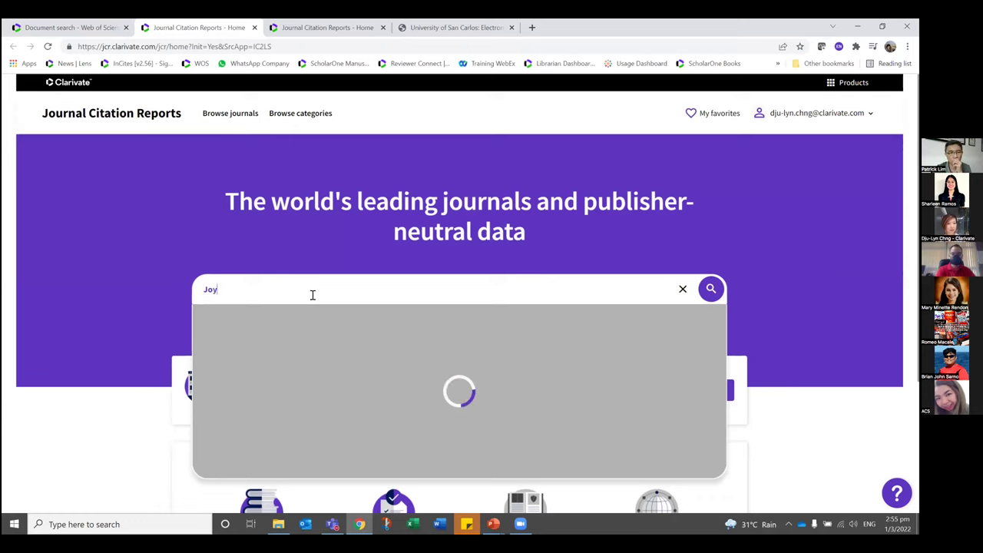
type("urnal of hydro")
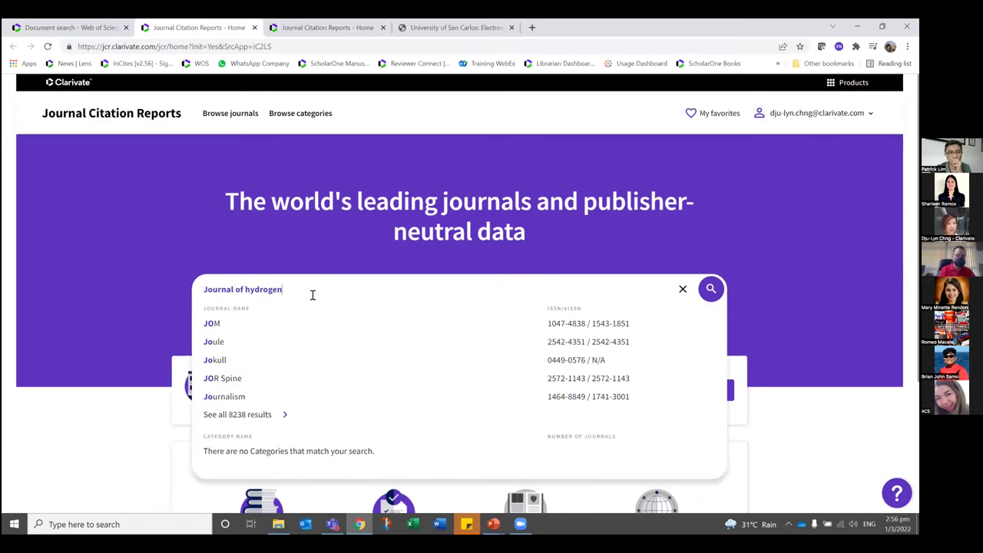
type("gen en")
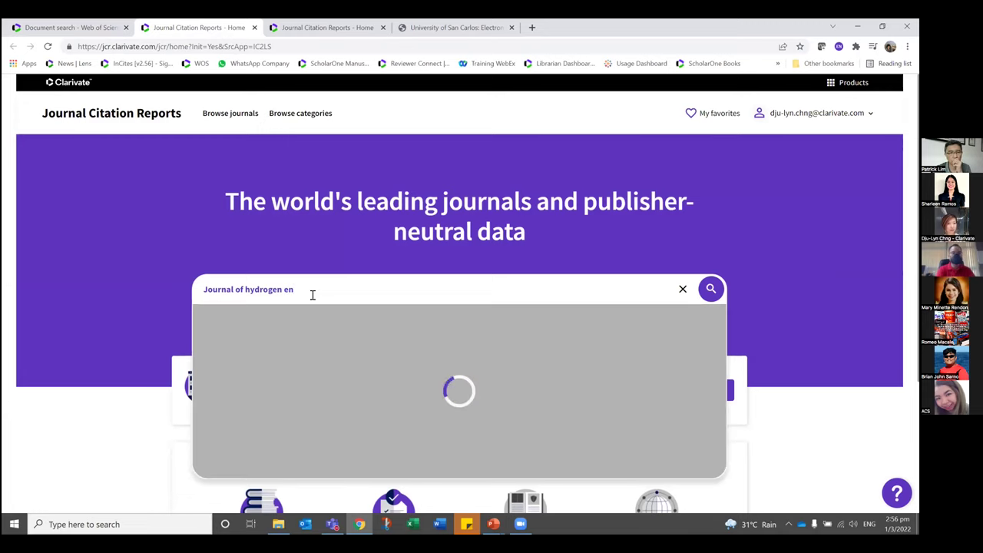
type("ergy")
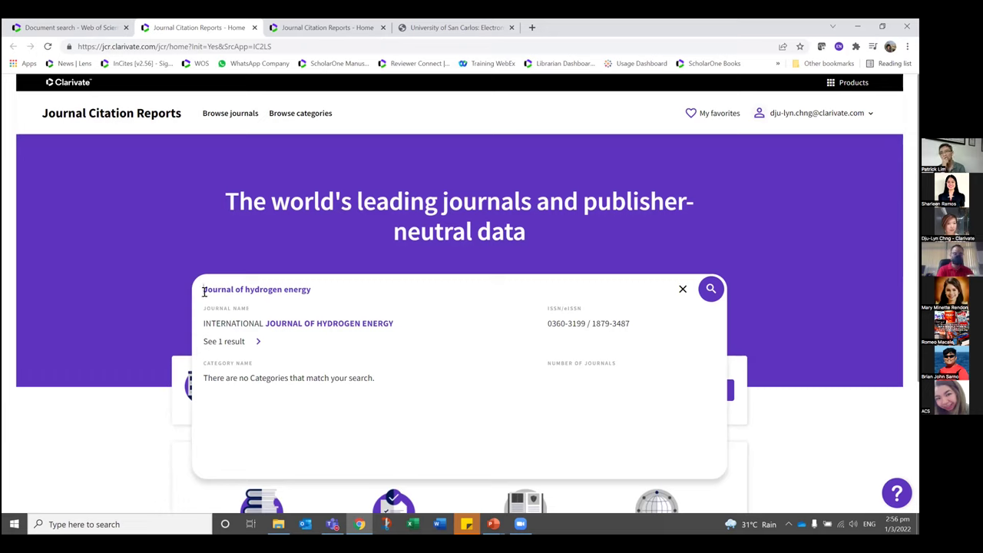
- Replace the search text with "International journal of hydro" and open the profile of the International Journal of Hydrogen Energy
left_click_drag(204, 292, 313, 293)
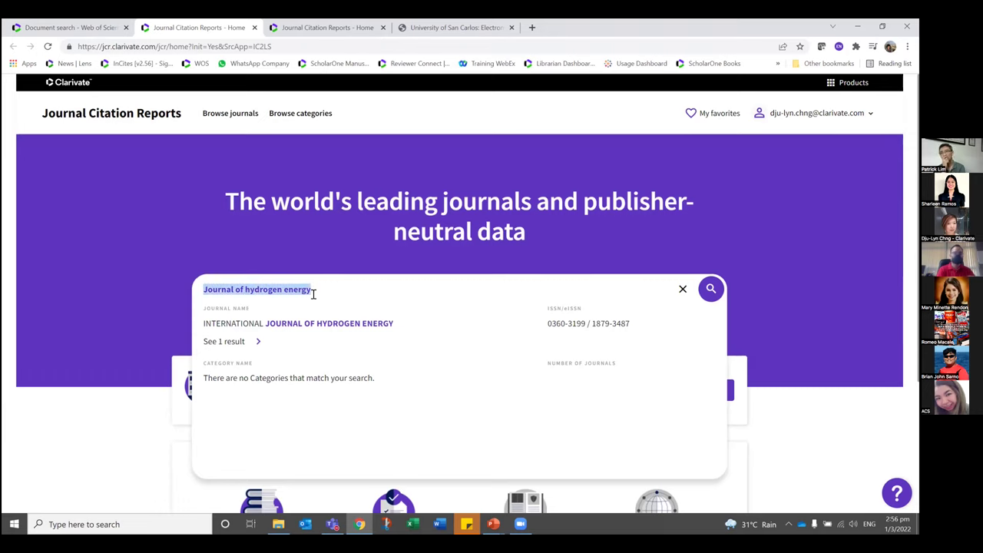
type("International journal of hygrodg")
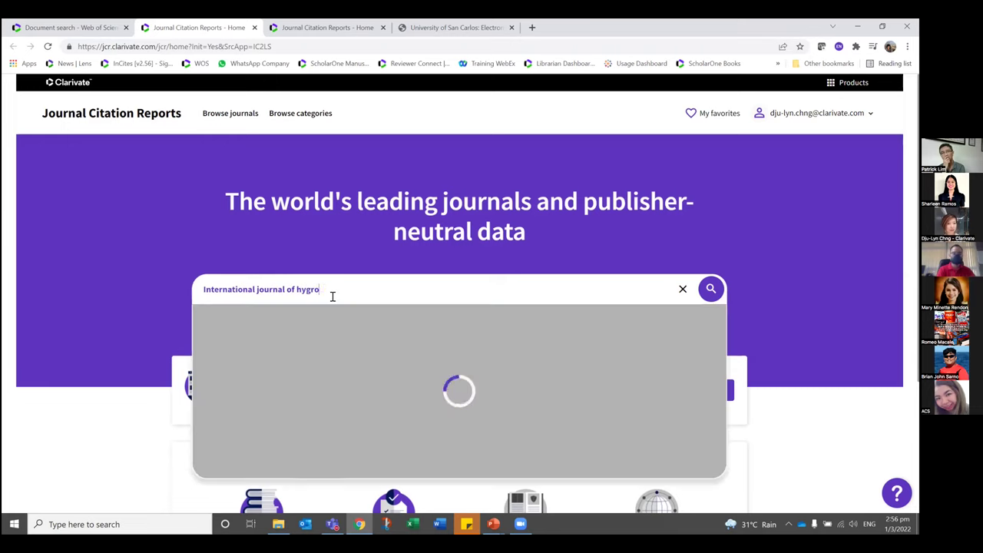
key("BackSpace")
key("BackSpace")
key("BackSpace")
key("BackSpace")
key("BackSpace")
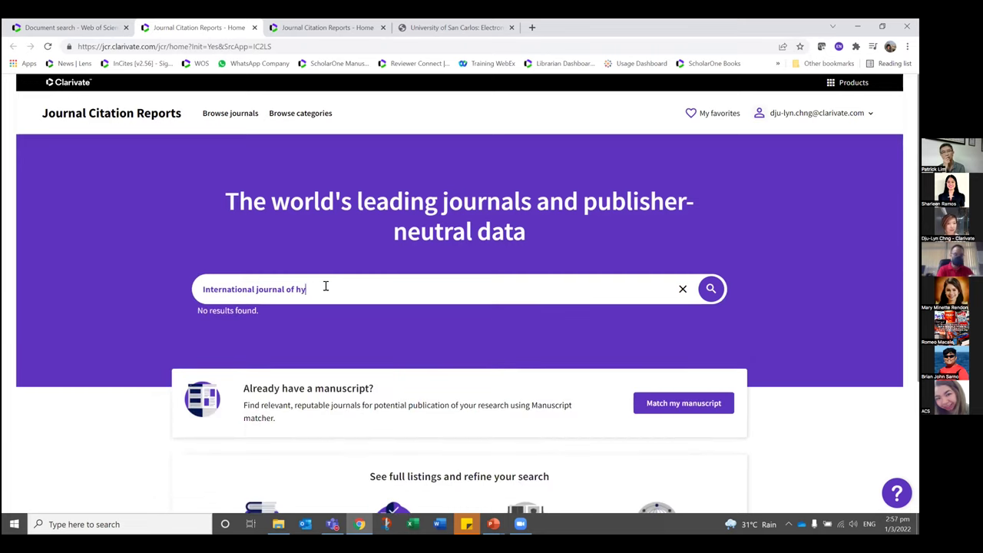
type("dro")
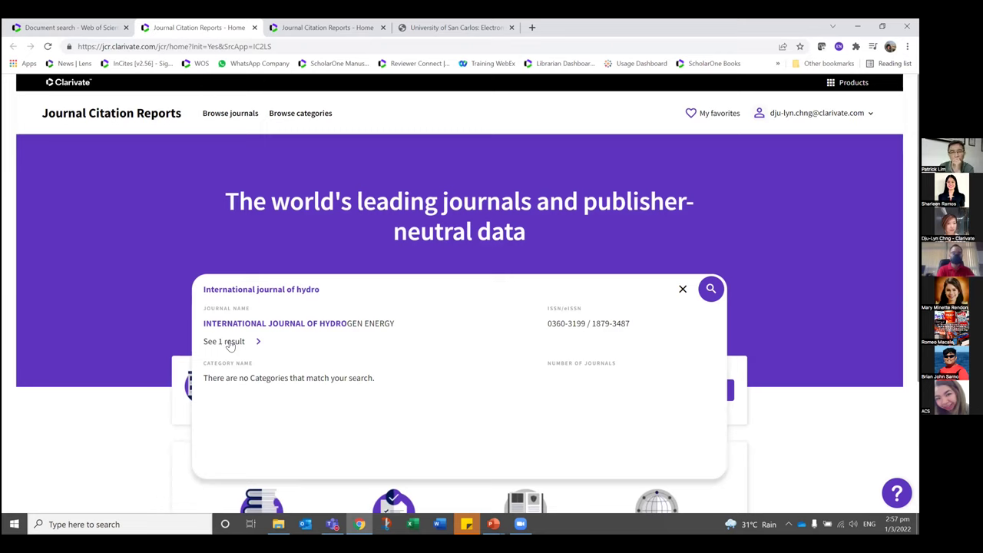
left_click(320, 326)
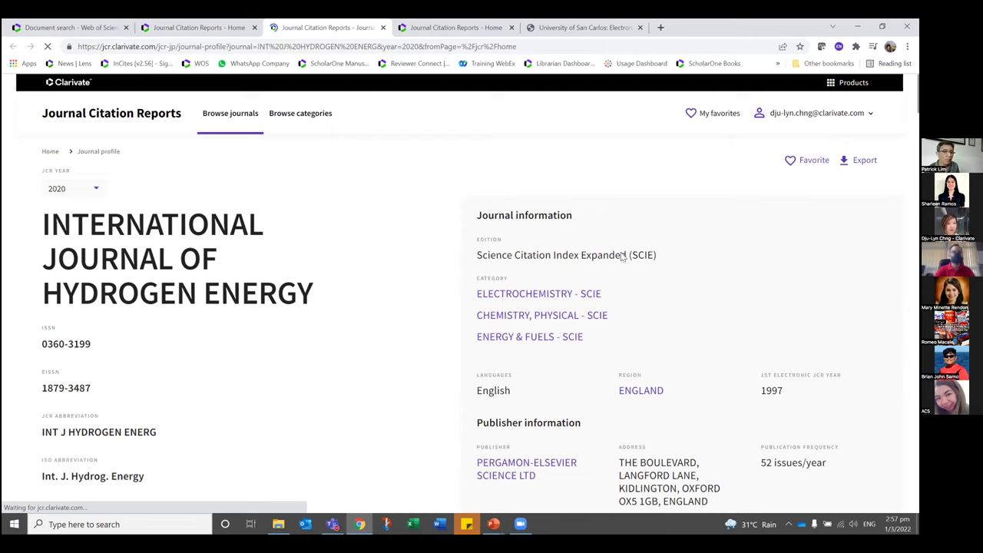
- Review the journal's edition, categories and publisher information, including its publication frequency
left_click_drag(518, 257, 656, 255)
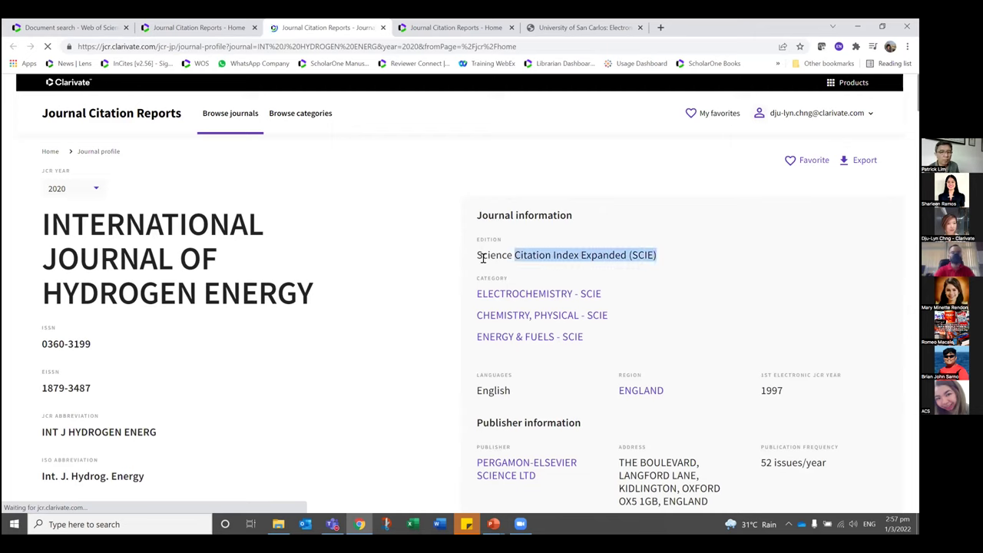
left_click(457, 272)
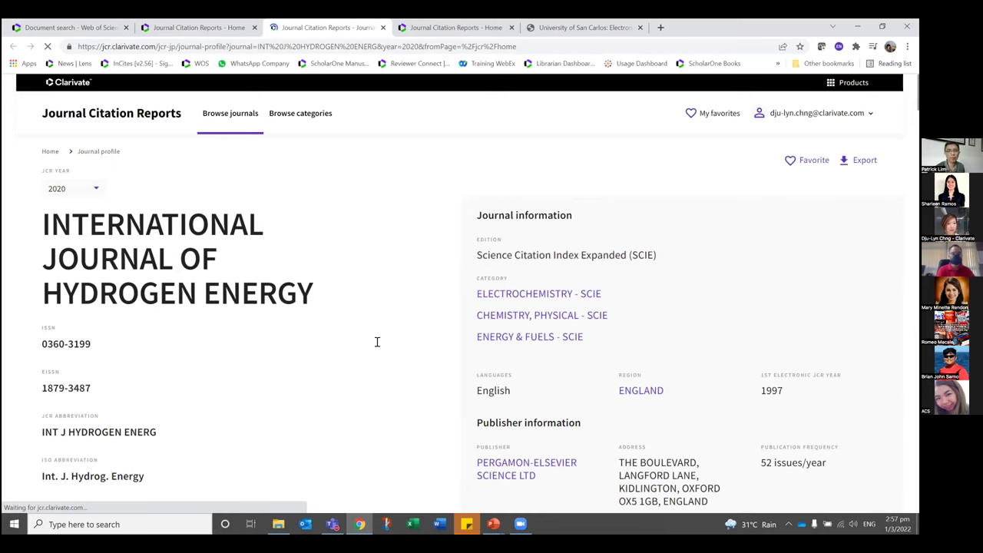
scroll(415, 336, "down", 2)
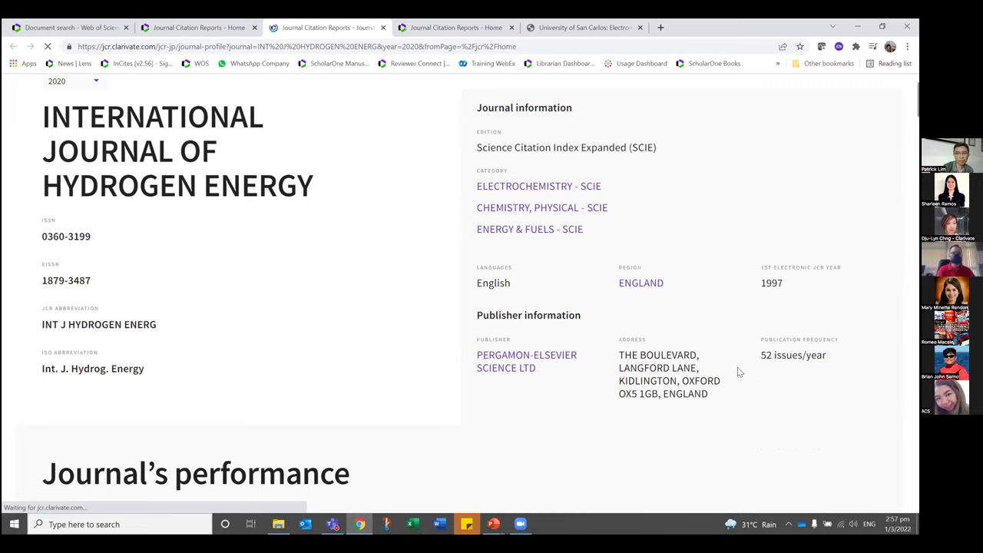
left_click_drag(838, 351, 806, 356)
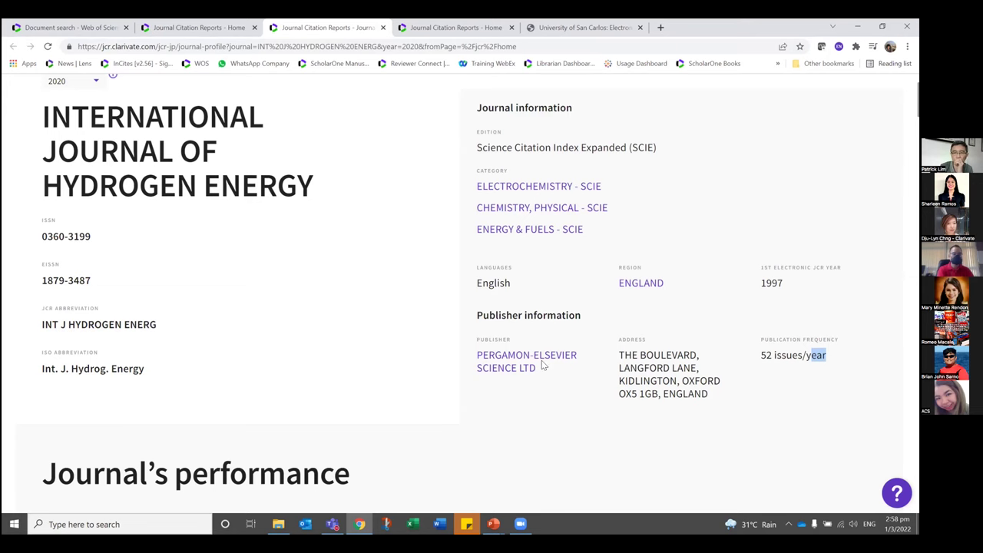
- Review the journal's performance section, covering the Journal Impact Factor, its trend chart, the Journal Citation Indicator and total citations
scroll(277, 320, "down", 3)
scroll(284, 321, "down", 1)
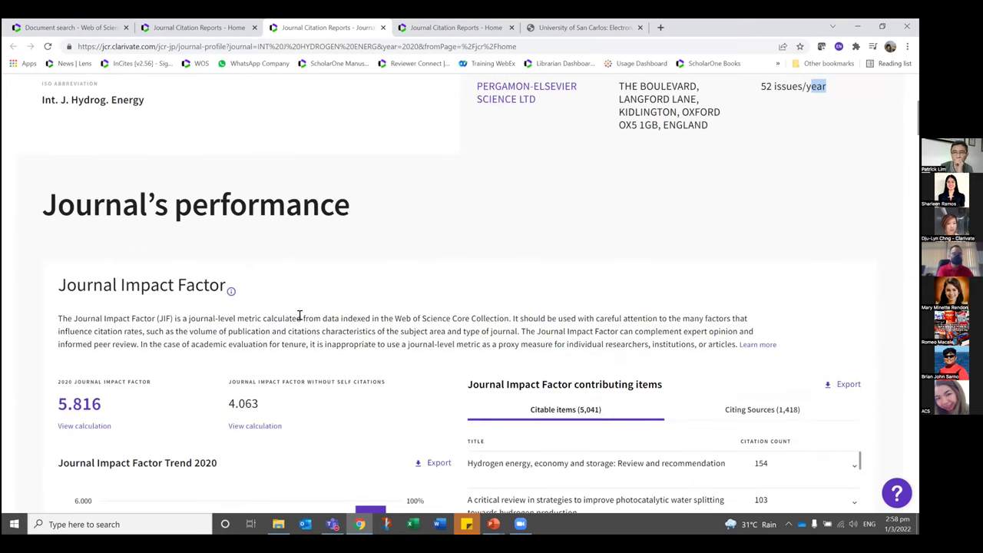
scroll(370, 290, "down", 2)
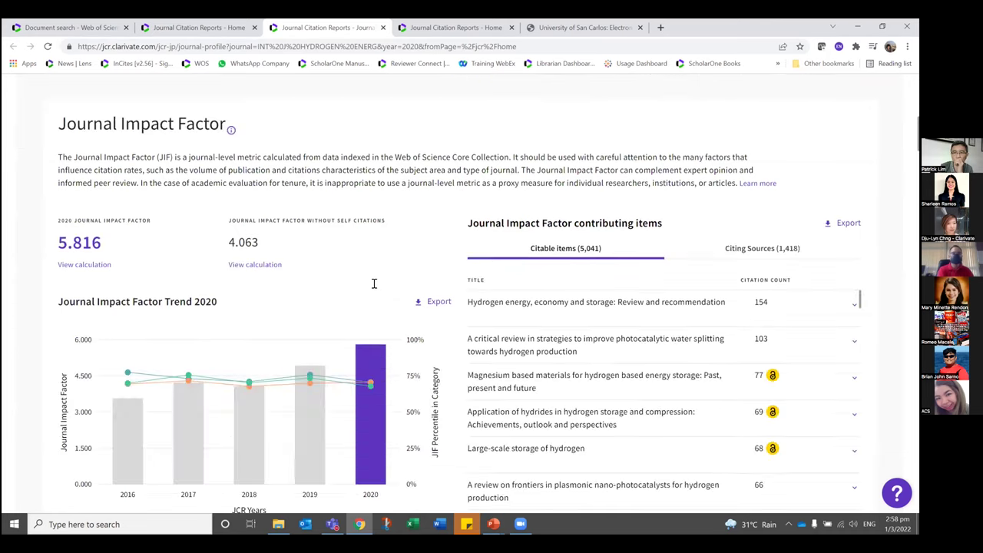
scroll(374, 253, "down", 3)
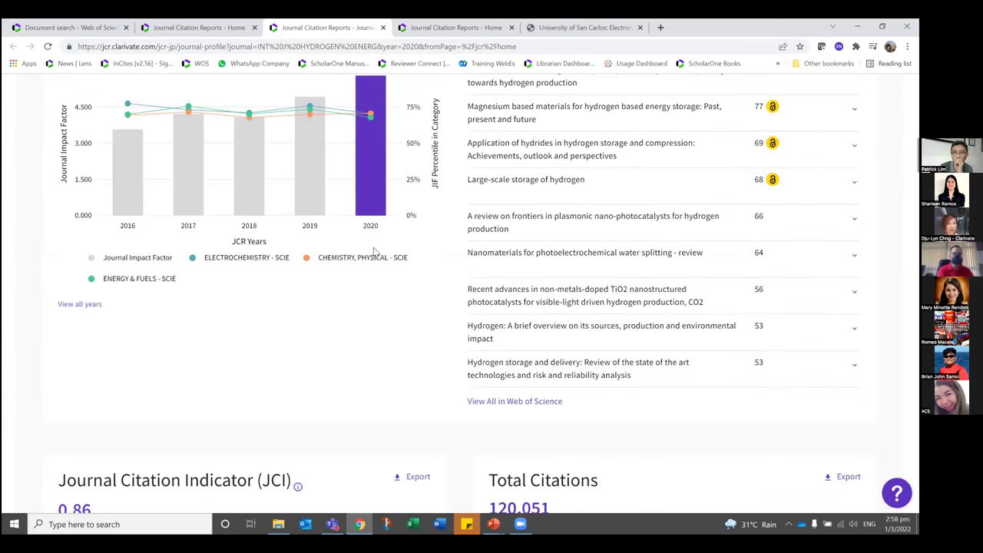
scroll(376, 250, "down", 3)
scroll(376, 251, "down", 4)
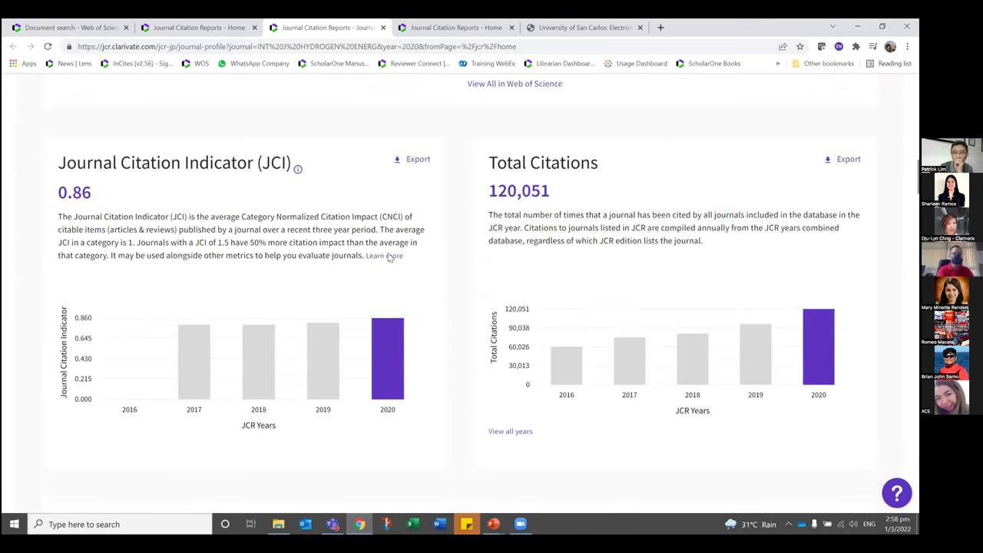
scroll(295, 246, "up", 7)
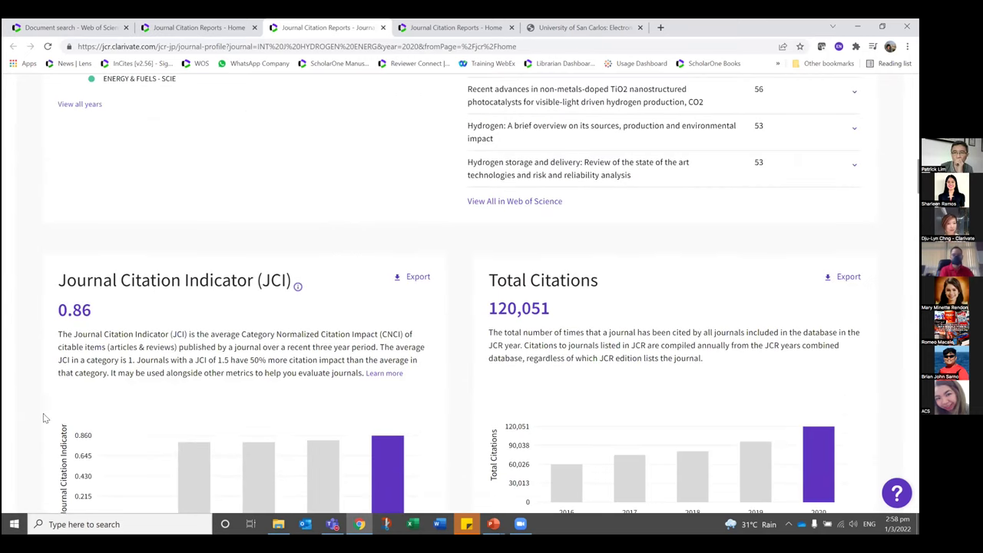
scroll(85, 428, "up", 6)
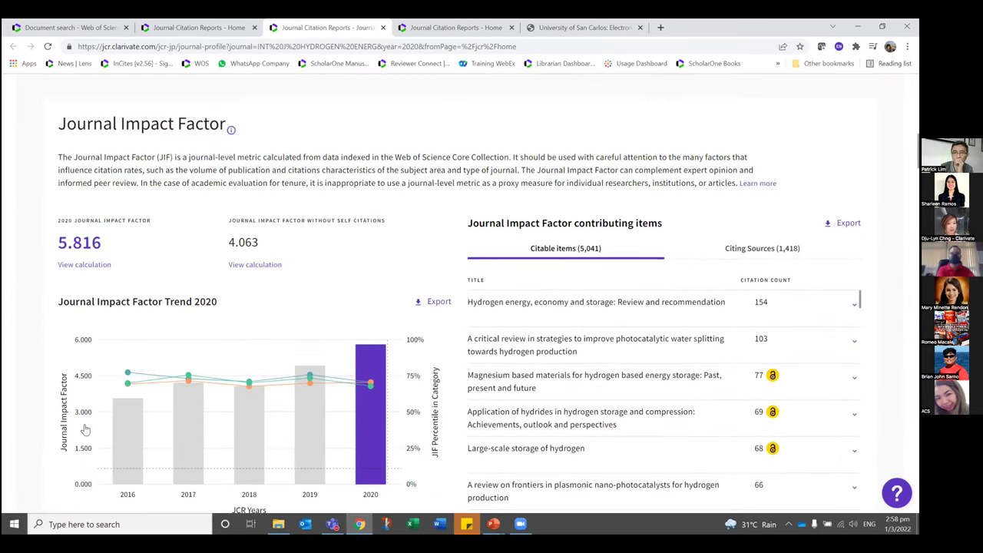
left_click(84, 422)
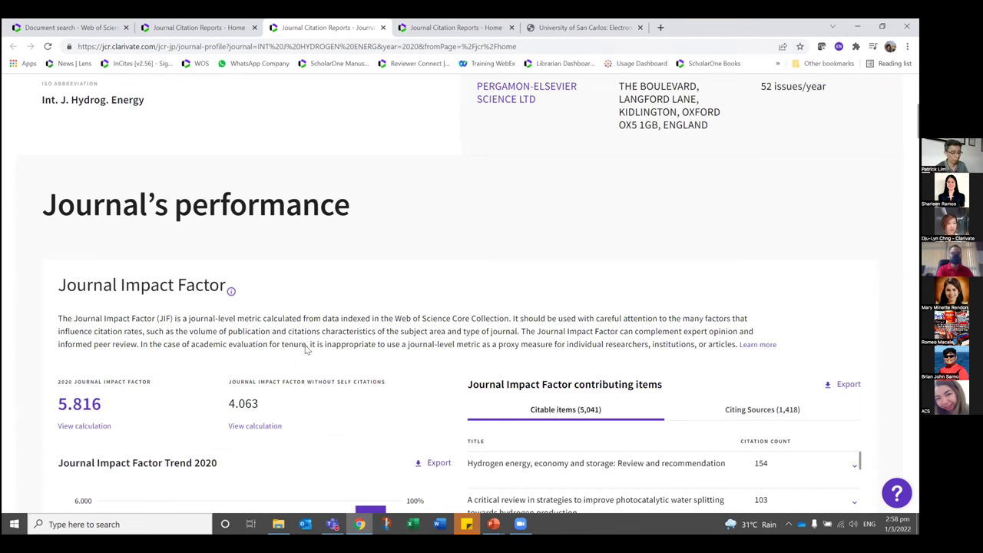
left_click(413, 365)
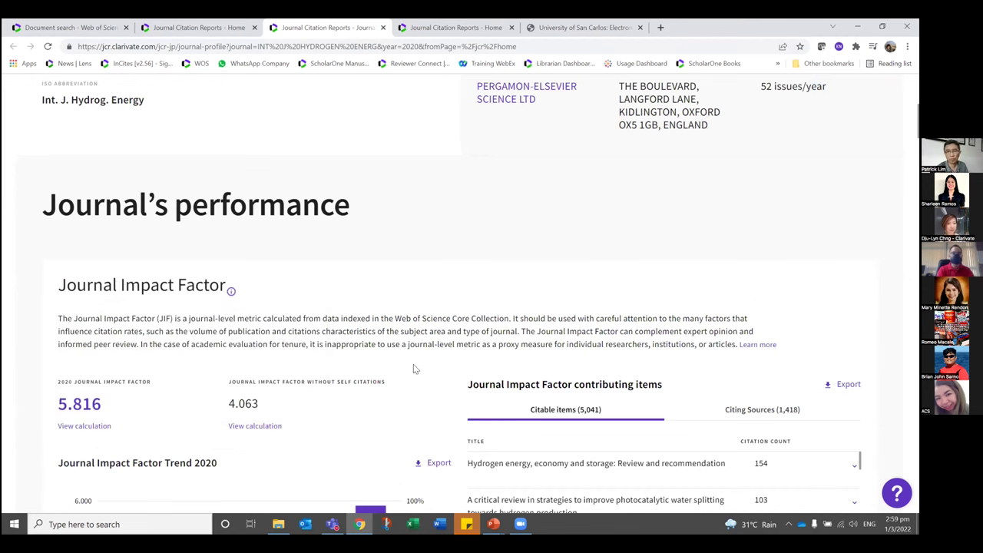
- Expand the details of "Hydrogen energy, economy and storage: Review and recommendation" among the impact factor's citable items and look through the list
scroll(457, 163, "down", 2)
scroll(460, 184, "down", 1)
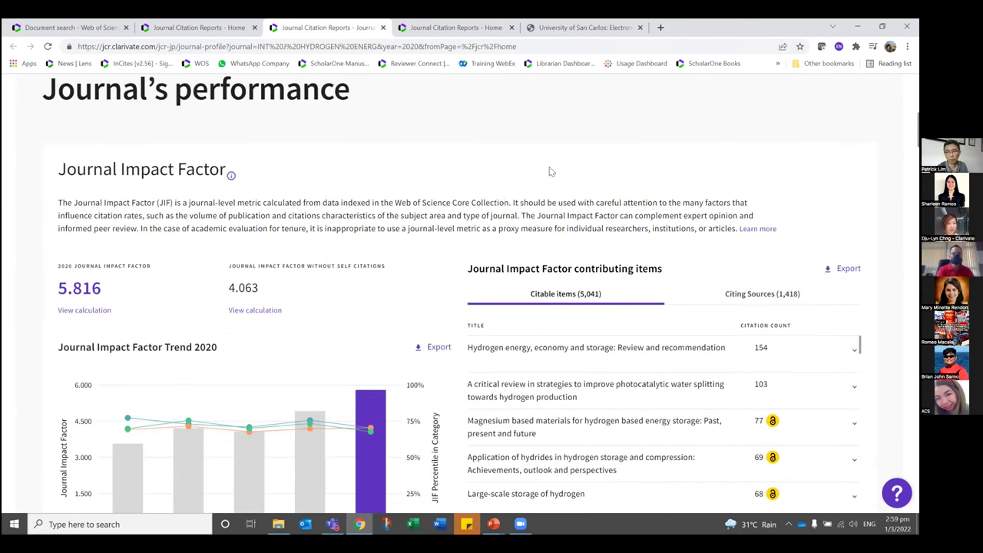
scroll(768, 269, "down", 2)
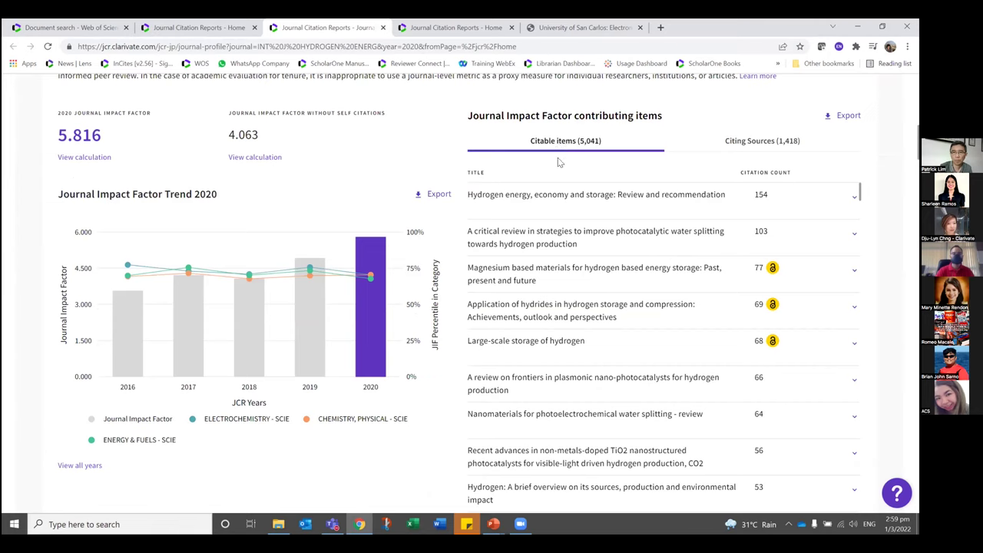
left_click(579, 201)
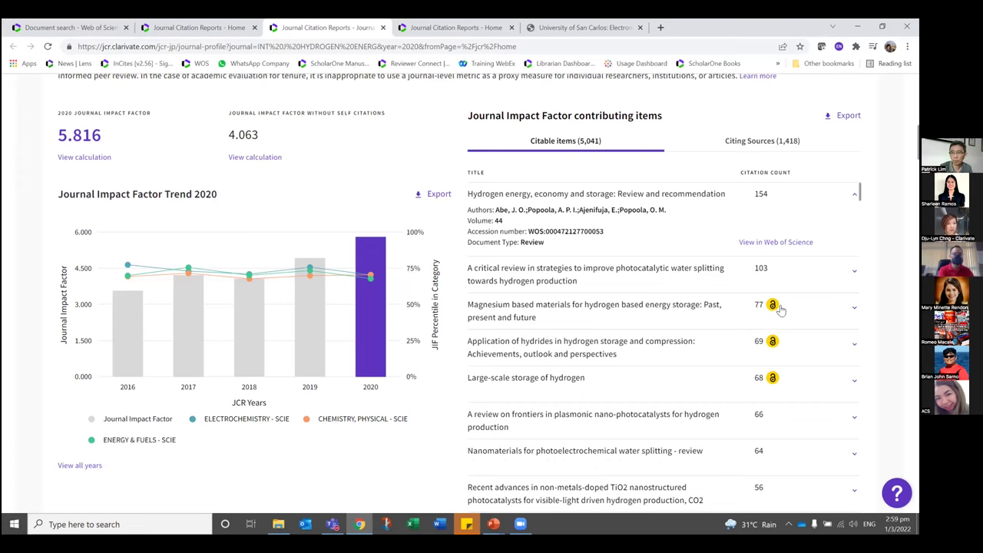
scroll(573, 328, "down", 1)
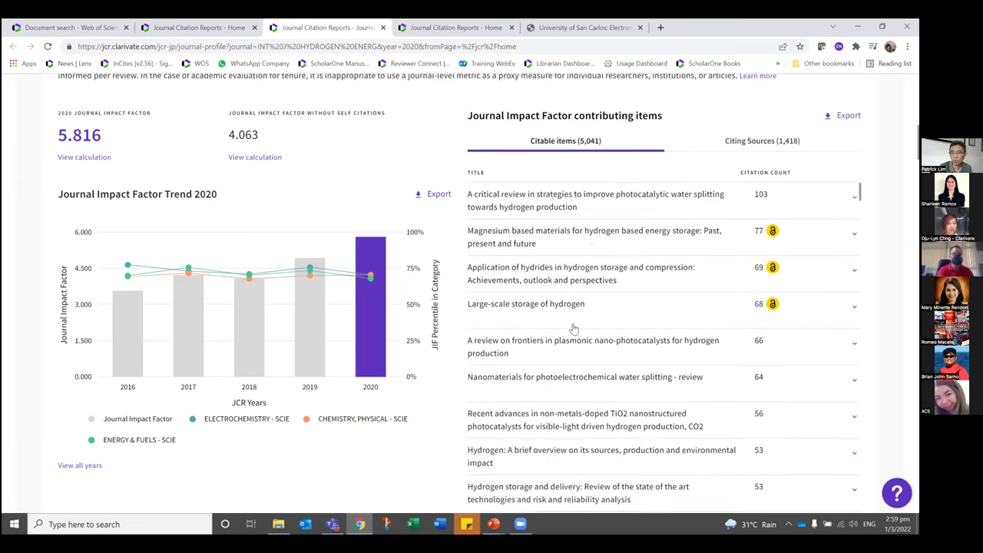
- Examine the Journal Citation Indicator and total citations charts and inspect individual bars in the citation distribution graph
scroll(574, 329, "down", 3)
scroll(435, 358, "down", 7)
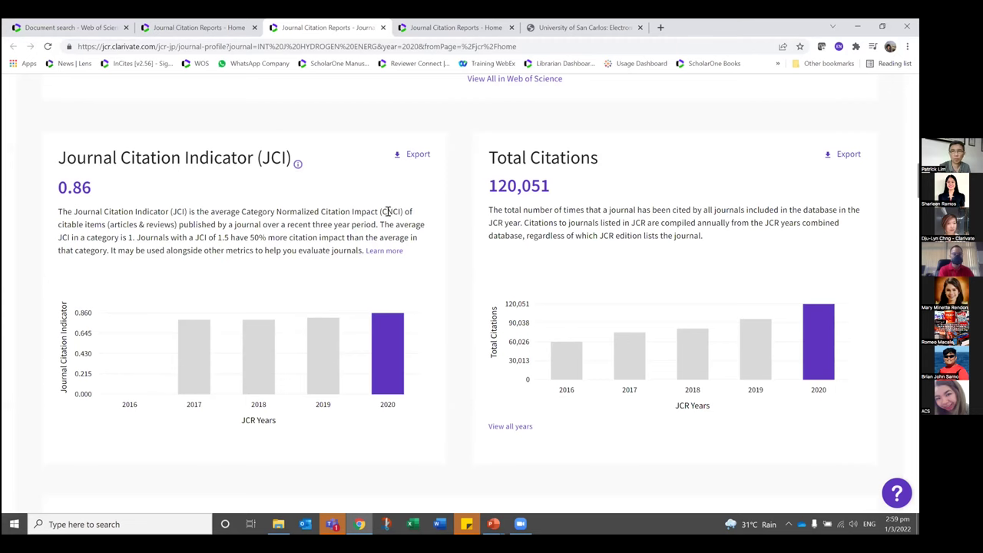
scroll(467, 278, "down", 4)
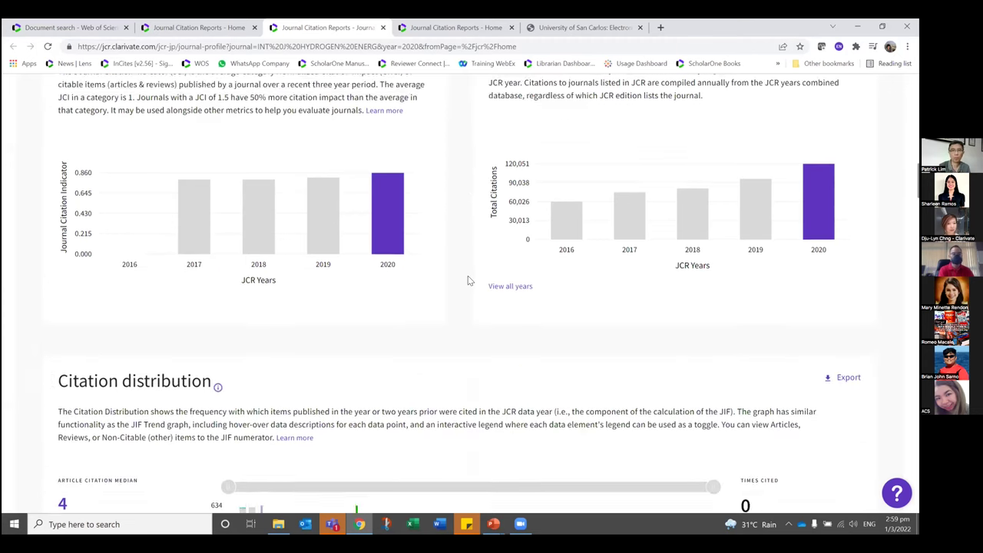
scroll(163, 288, "down", 2)
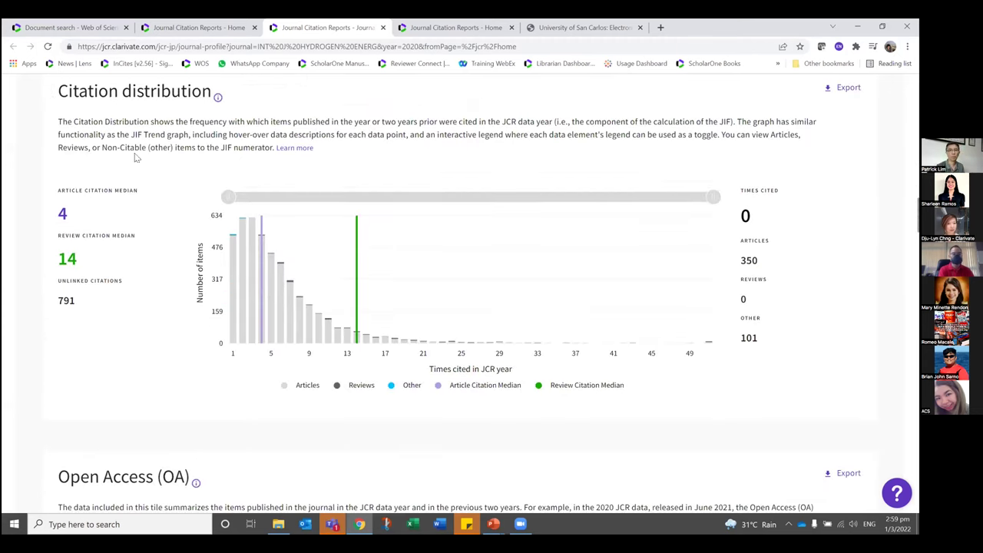
scroll(153, 300, "up", 1)
mouse_move(261, 342)
mouse_move(279, 360)
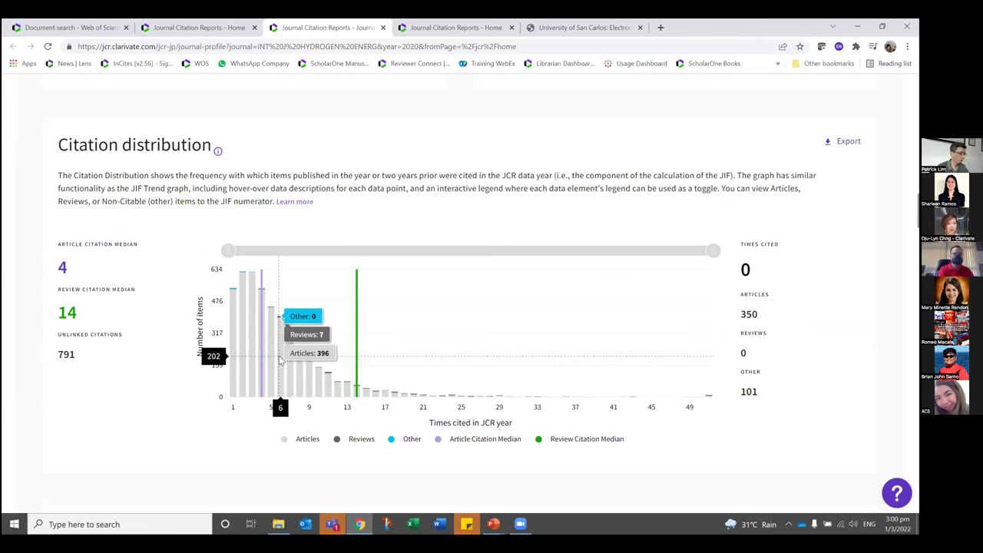
- Examine the Open Access breakdown of the journal's items and citations, including the subscription share in the items chart
scroll(280, 359, "down", 1)
scroll(279, 349, "down", 2)
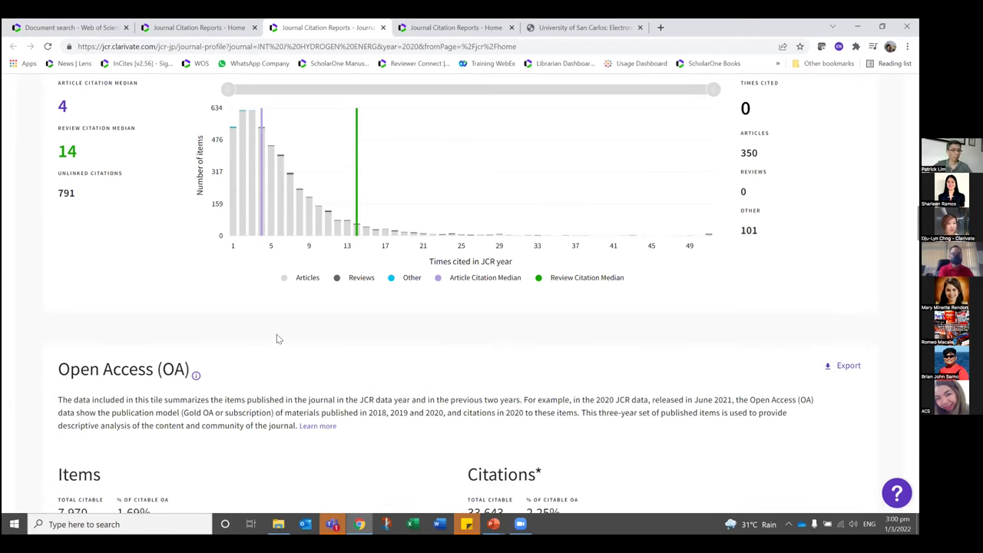
scroll(260, 226, "down", 4)
scroll(288, 219, "down", 3)
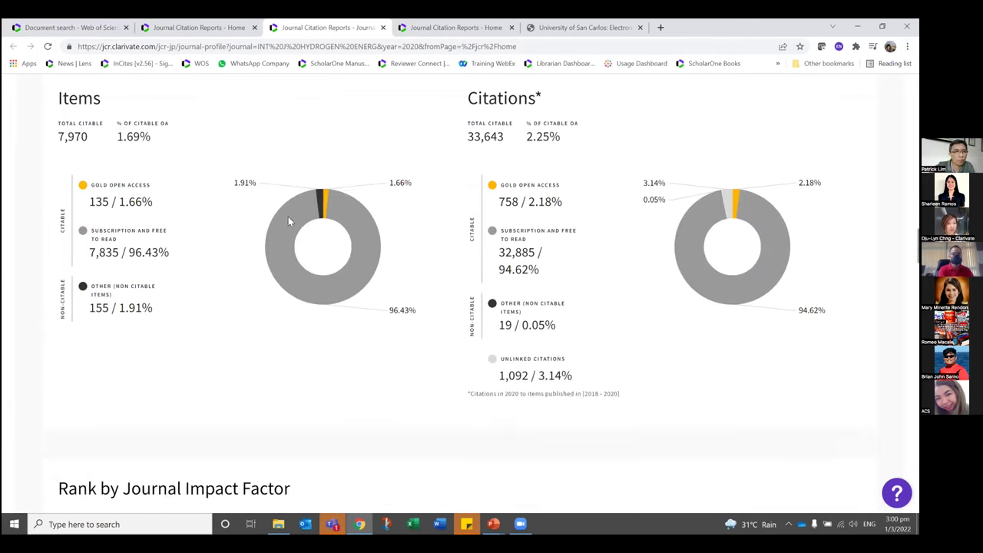
scroll(288, 221, "up", 2)
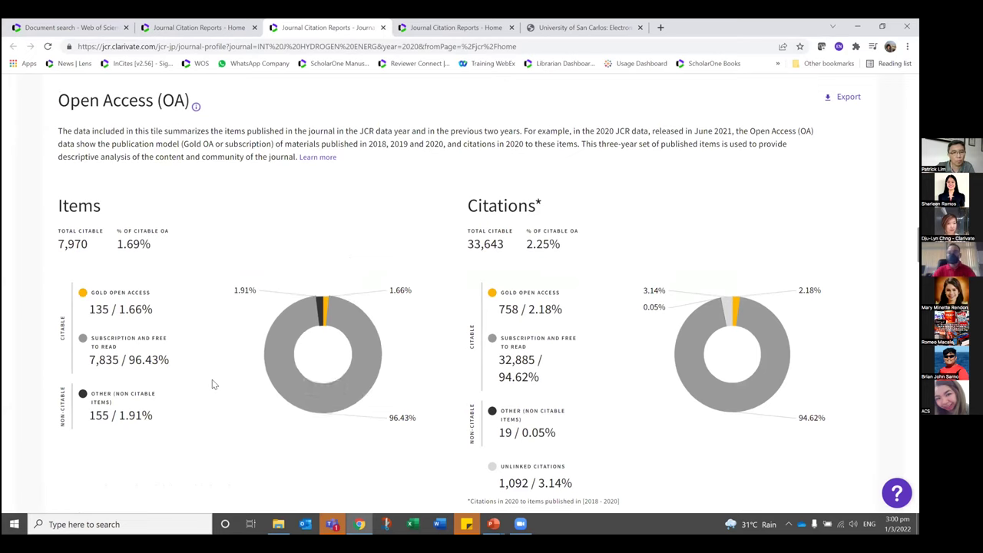
mouse_move(359, 347)
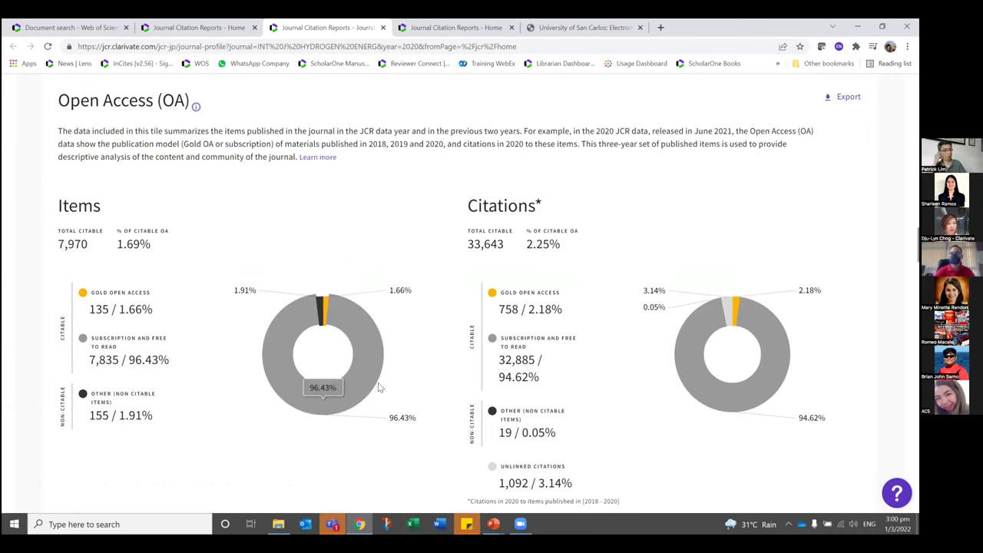
- Highlight the JIF Quartile heading in the Rank by Journal Impact Factor section and enlarge the page zoom to 110%
scroll(418, 398, "down", 5)
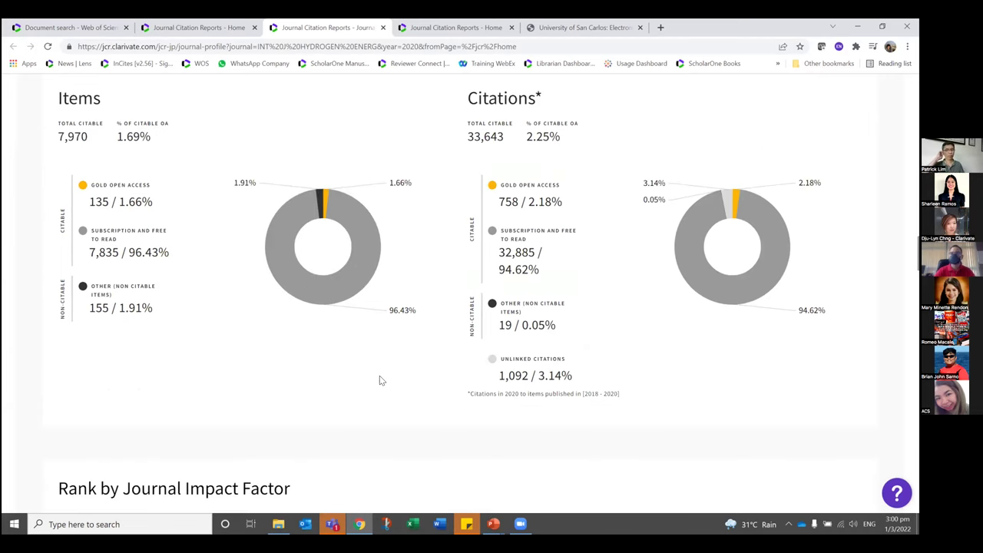
scroll(332, 304, "down", 3)
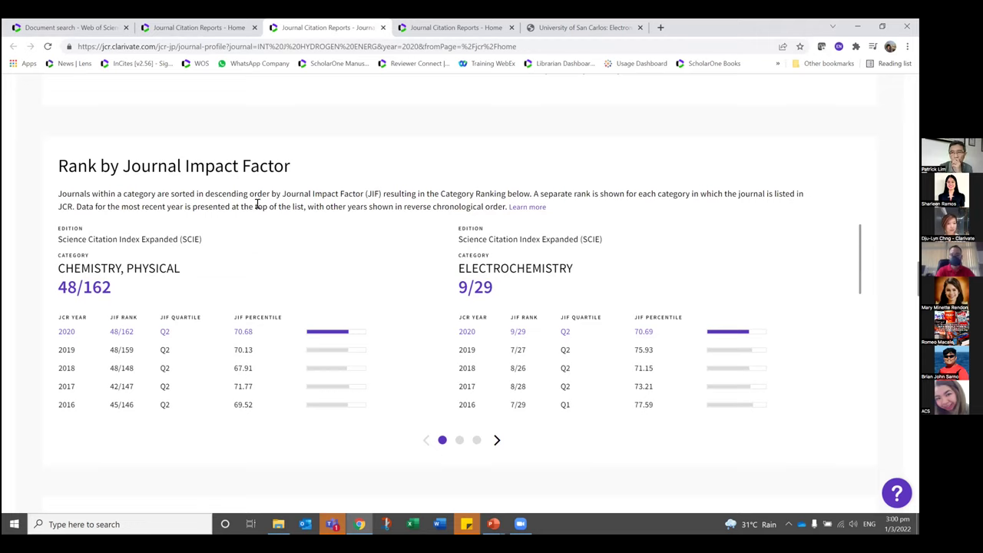
left_click_drag(201, 316, 162, 320)
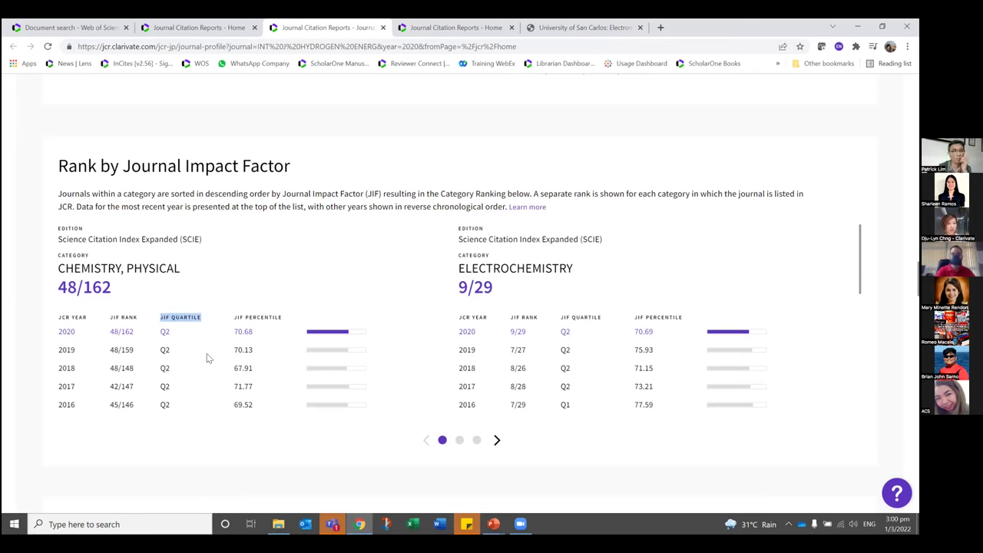
left_click(907, 46)
left_click(875, 146)
left_click(874, 145)
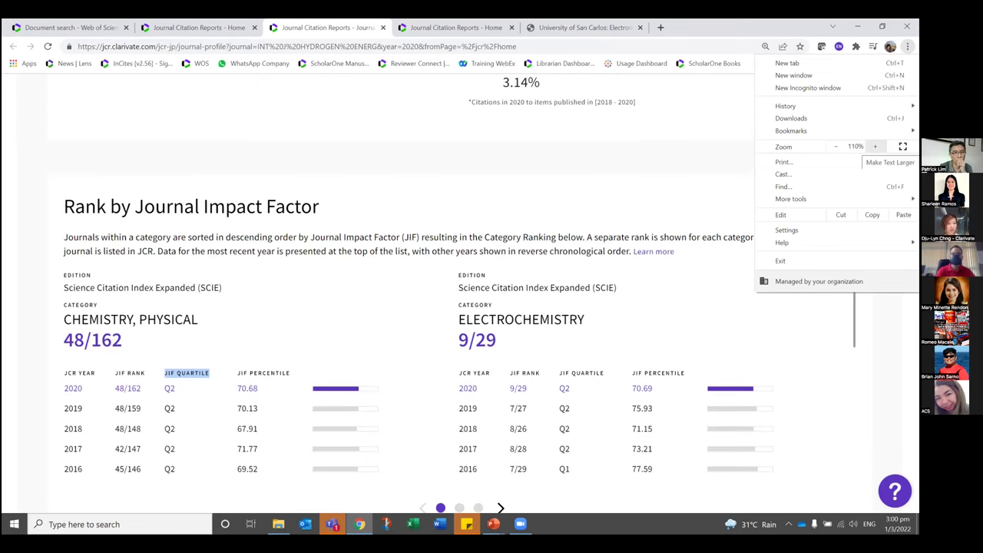
left_click(263, 343)
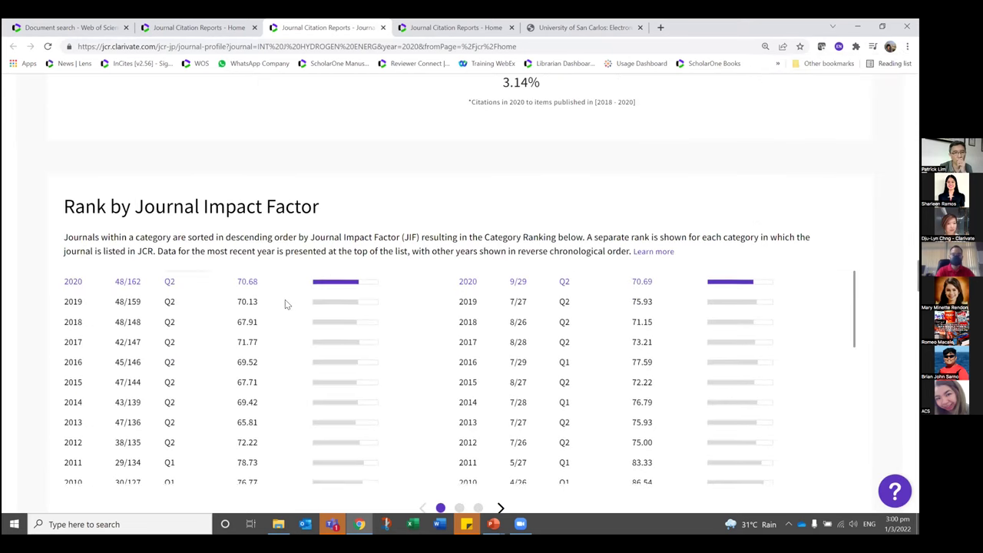
- Check the Rank by Journal Citation Indicator section and highlight the JCI Quartile heading for Chemistry, Physical
scroll(35, 316, "down", 1)
scroll(35, 314, "down", 3)
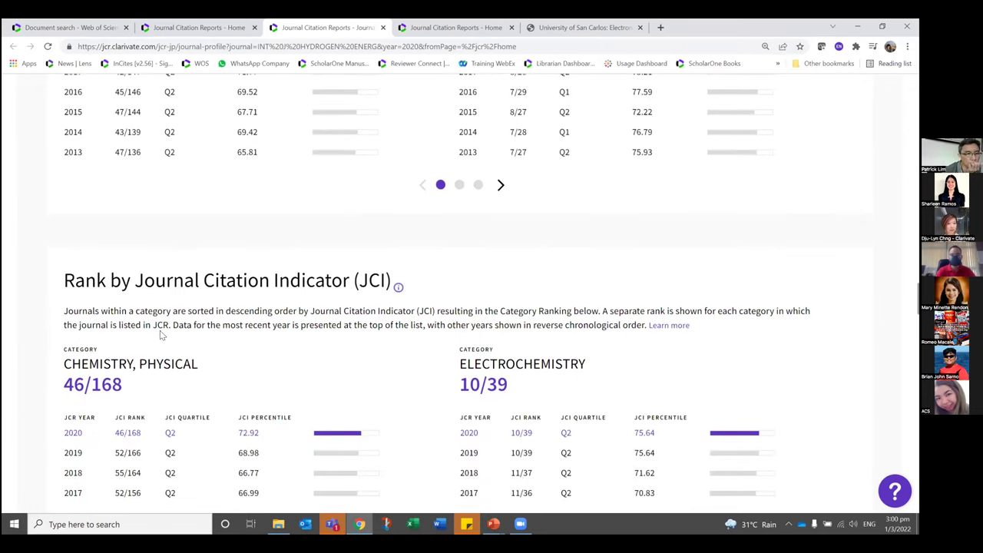
scroll(169, 322, "down", 1)
left_click_drag(165, 312, 213, 311)
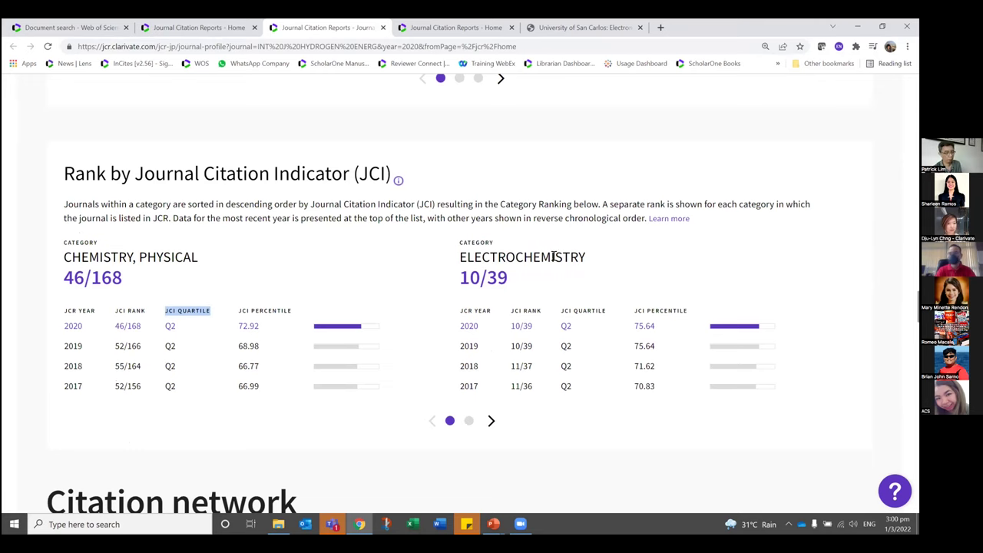
- Review the Cited Half-life in the Citation network section, highlighting its value and its definition
scroll(430, 272, "down", 2)
scroll(429, 269, "down", 1)
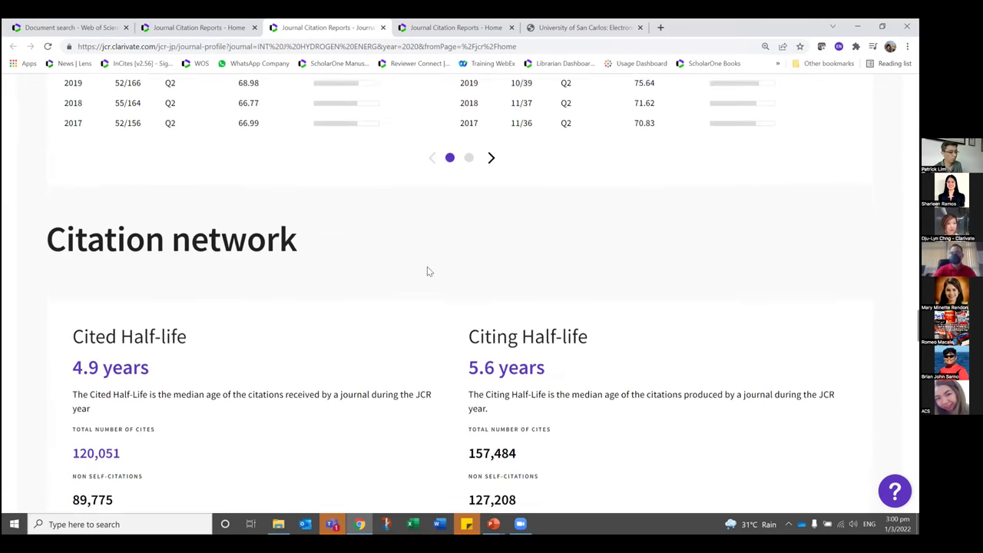
scroll(429, 267, "down", 2)
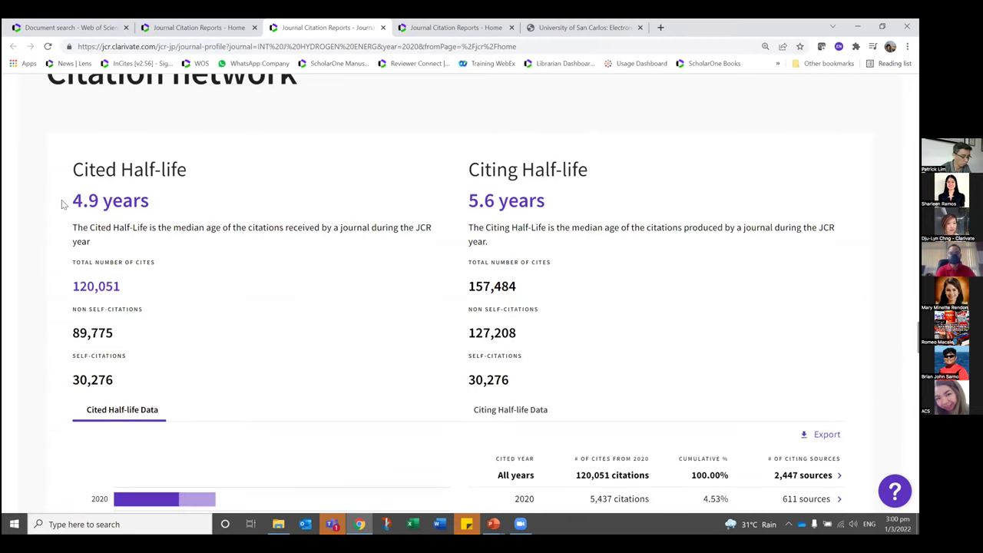
left_click_drag(76, 200, 171, 193)
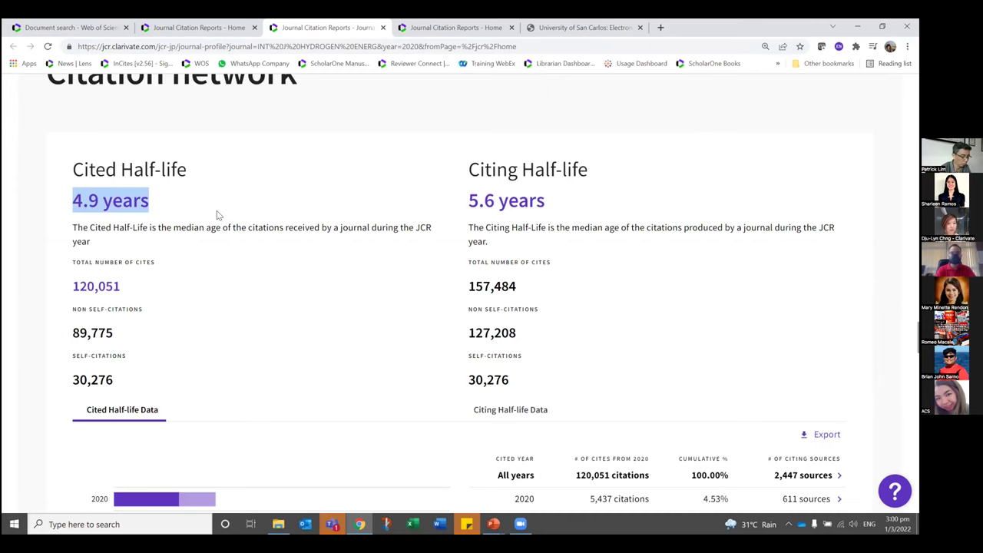
triple_click(83, 241)
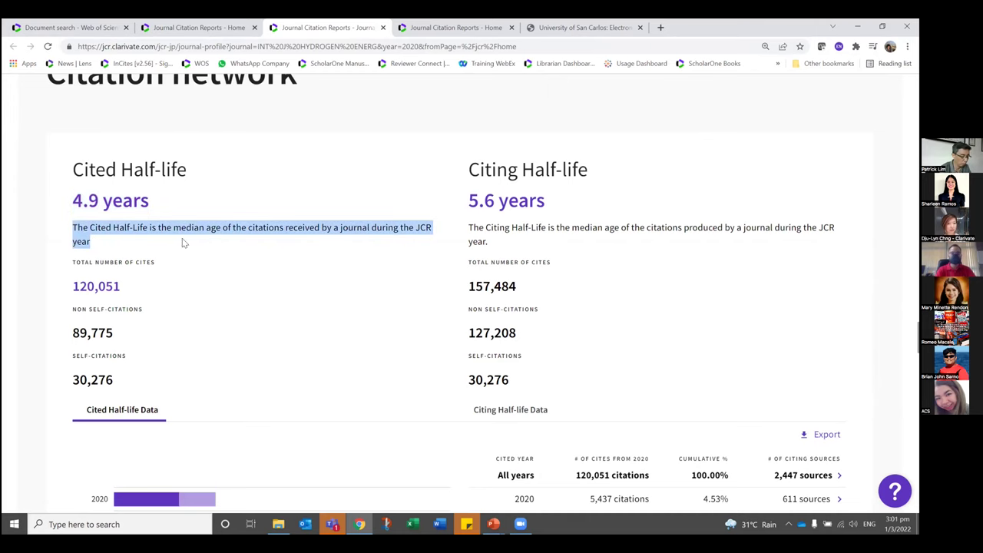
- View the list of citing titles for all years from the cited half-life data table, and close it again
scroll(359, 254, "down", 2)
scroll(359, 254, "down", 4)
scroll(359, 250, "down", 1)
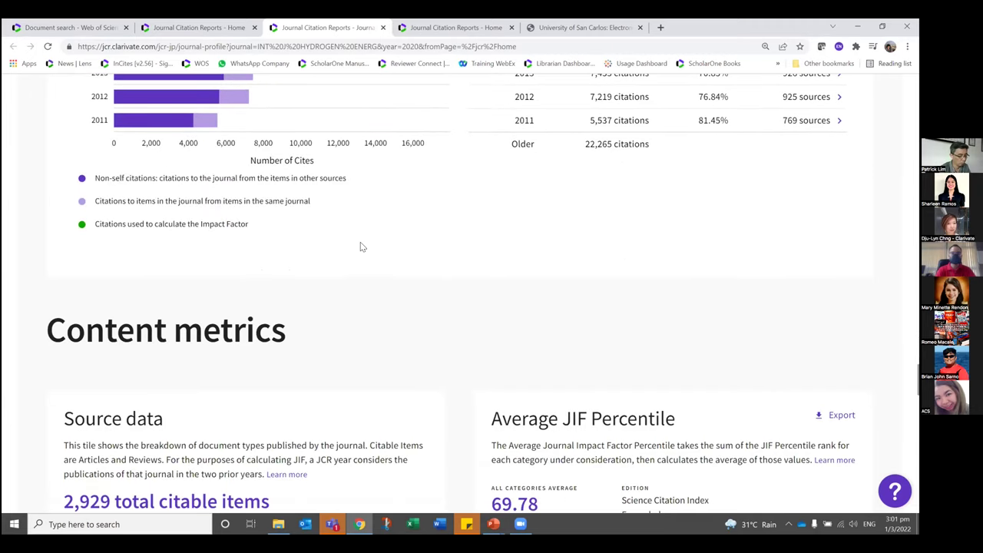
scroll(361, 246, "up", 3)
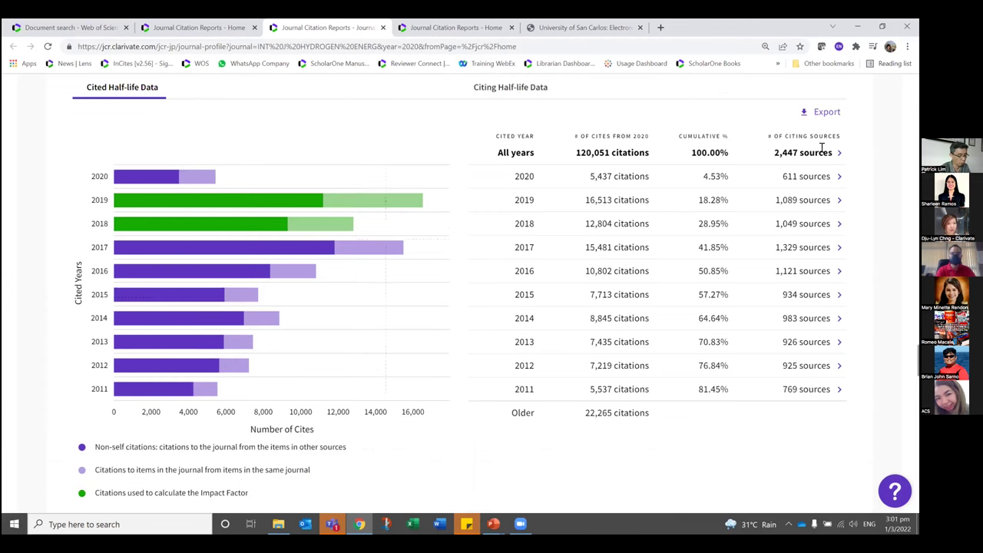
left_click(836, 153)
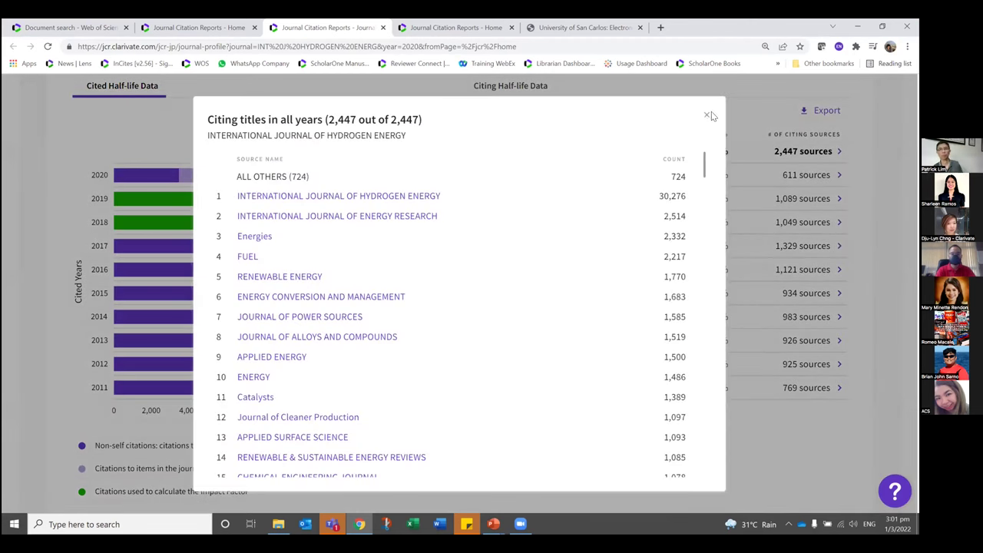
left_click(707, 116)
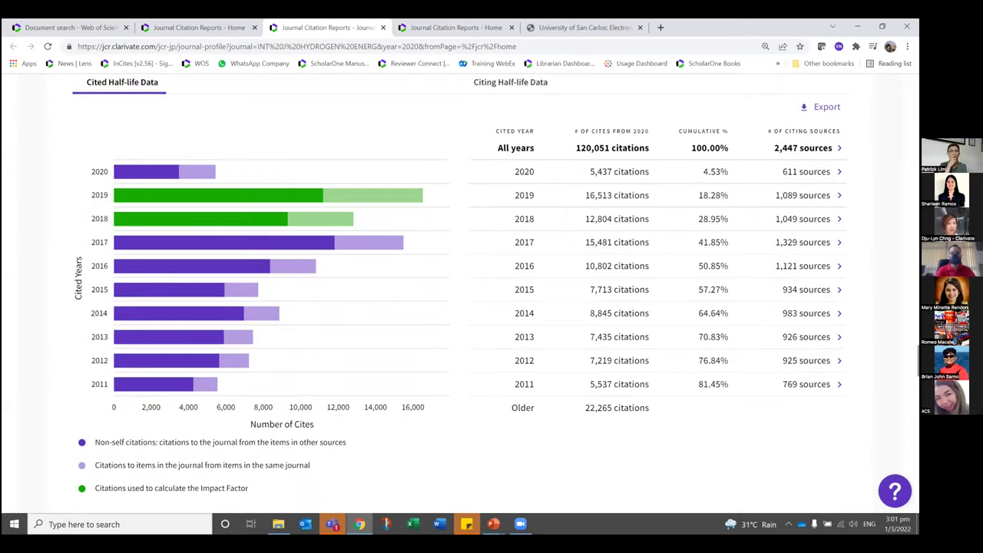
- View the list of citing titles in 2020 from the cited half-life data table, and close it again
scroll(461, 292, "up", 4)
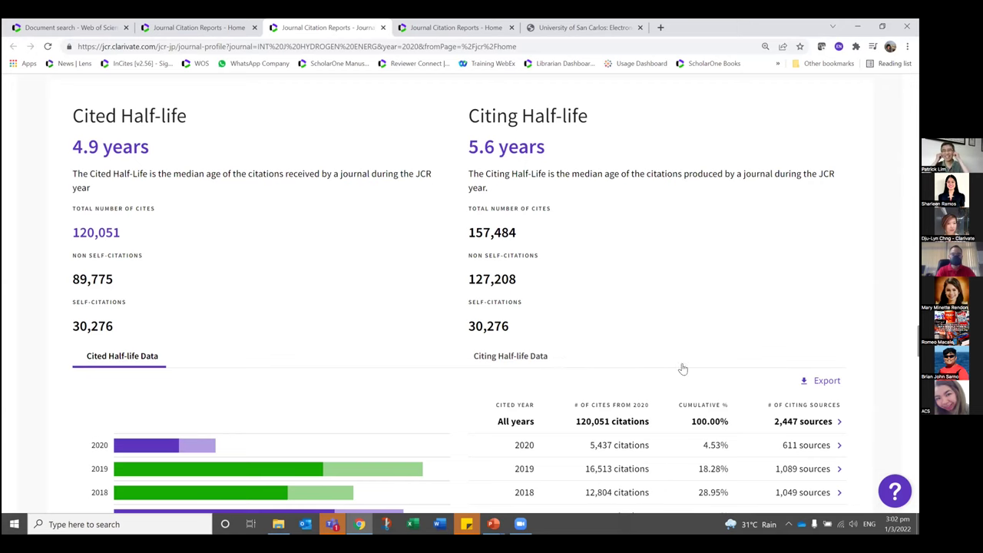
scroll(660, 340, "down", 1)
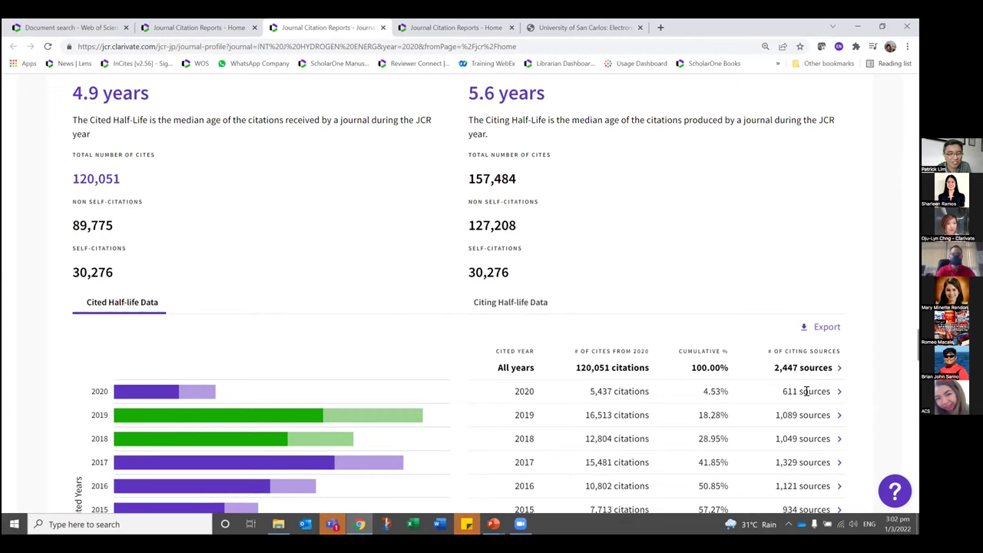
scroll(830, 373, "down", 1)
scroll(829, 372, "down", 1)
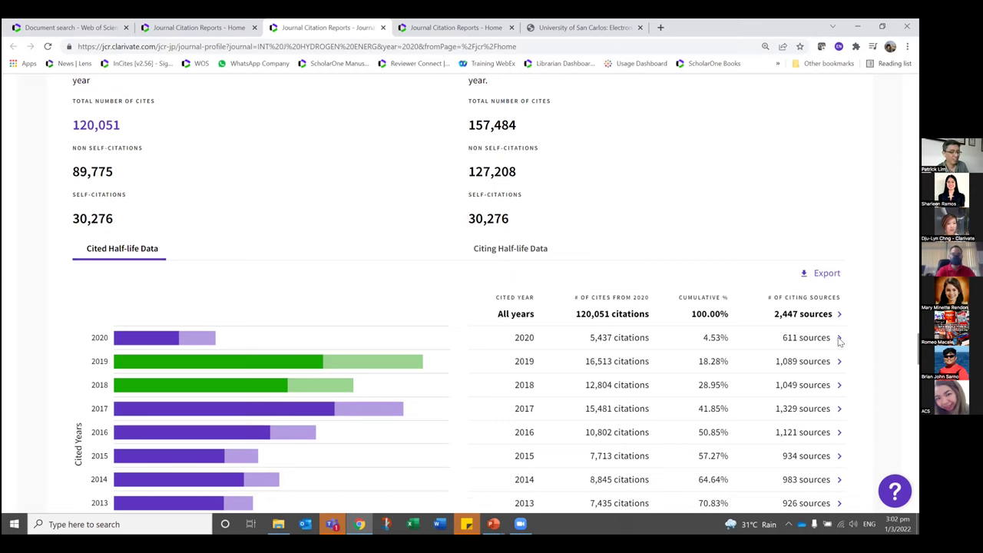
left_click(838, 338)
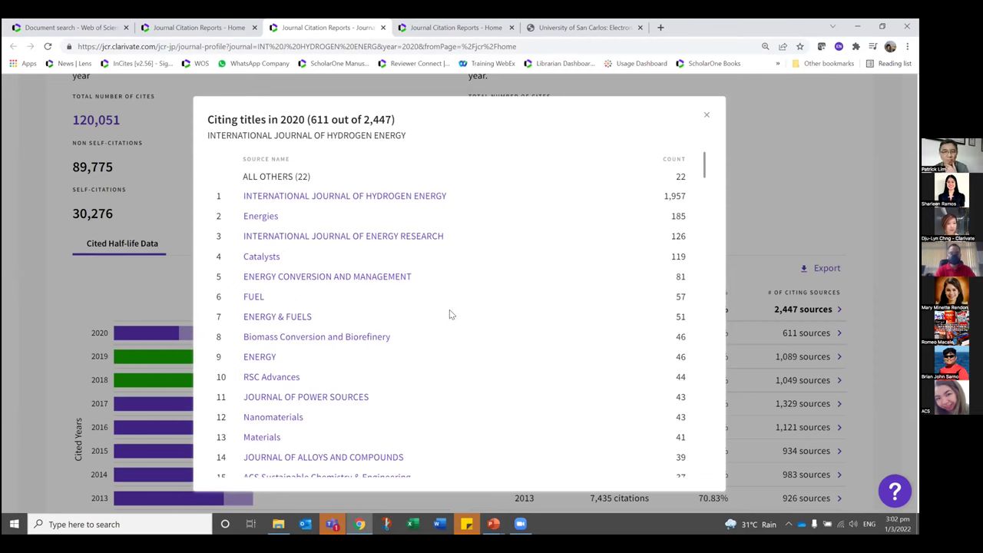
left_click(705, 118)
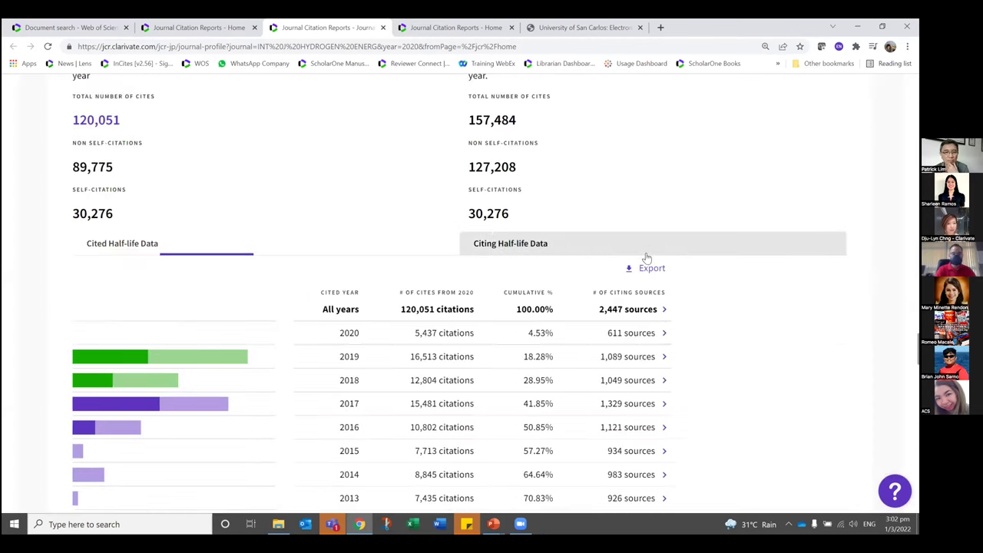
- Display the Citing Half-life Data and look through its yearly chart and cited sources table
left_click(625, 241)
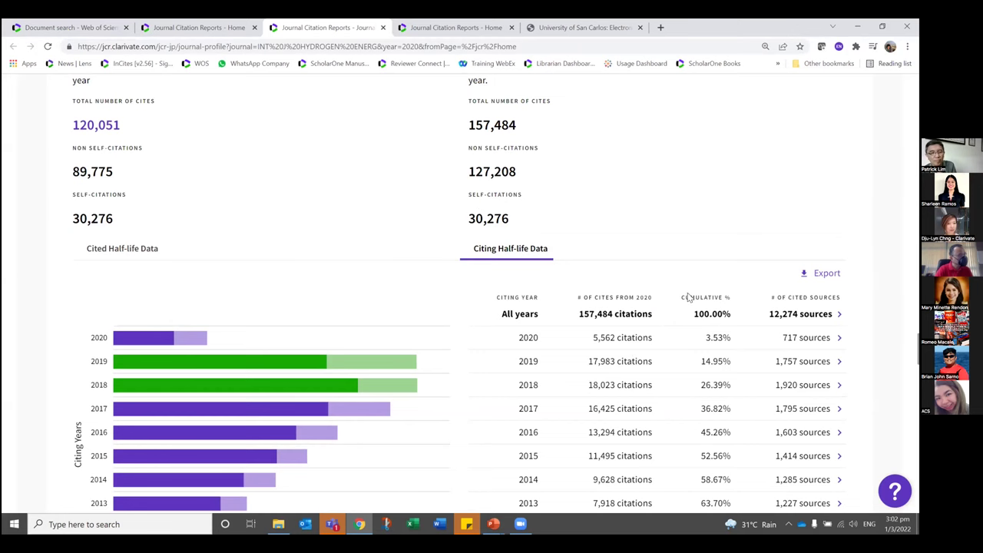
scroll(691, 300, "down", 3)
scroll(354, 347, "down", 1)
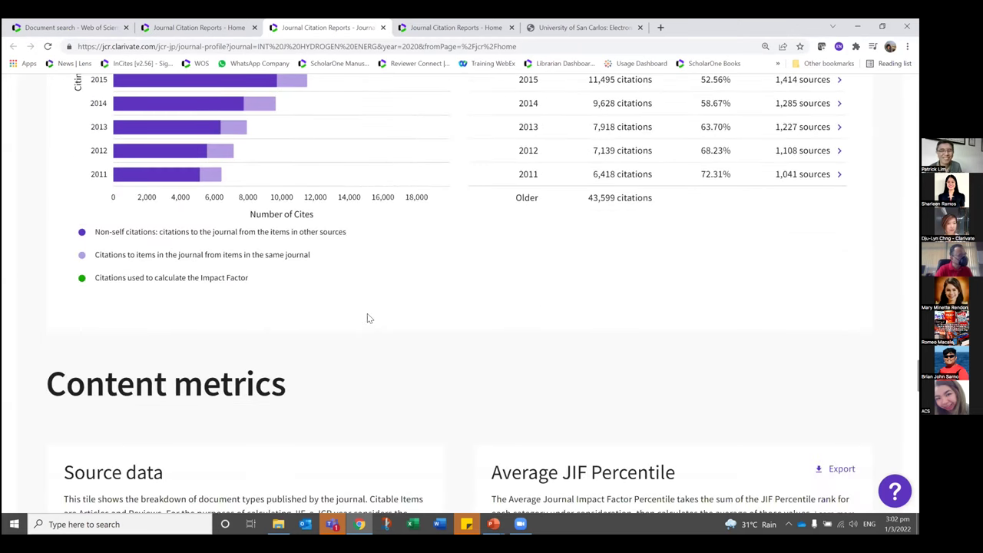
- Review the Content metrics section, covering source data, average JIF percentile, and contributions by organizations and by country/region
scroll(366, 318, "down", 1)
scroll(446, 228, "down", 1)
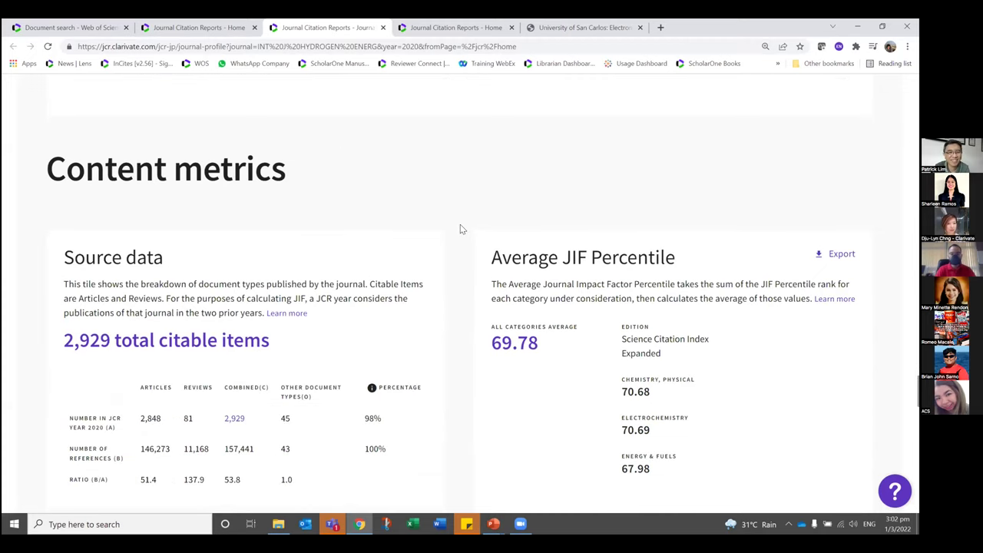
scroll(460, 224, "down", 2)
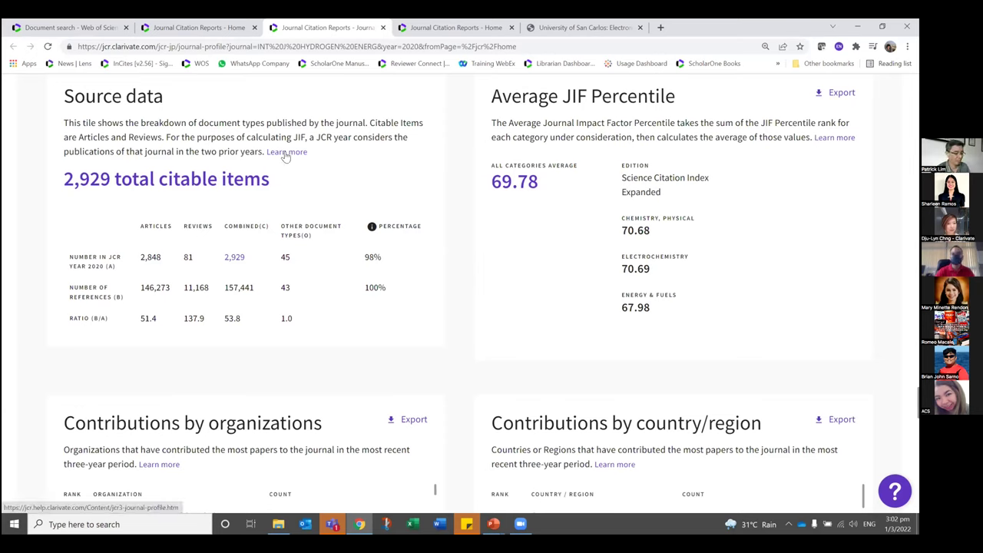
scroll(439, 332, "down", 2)
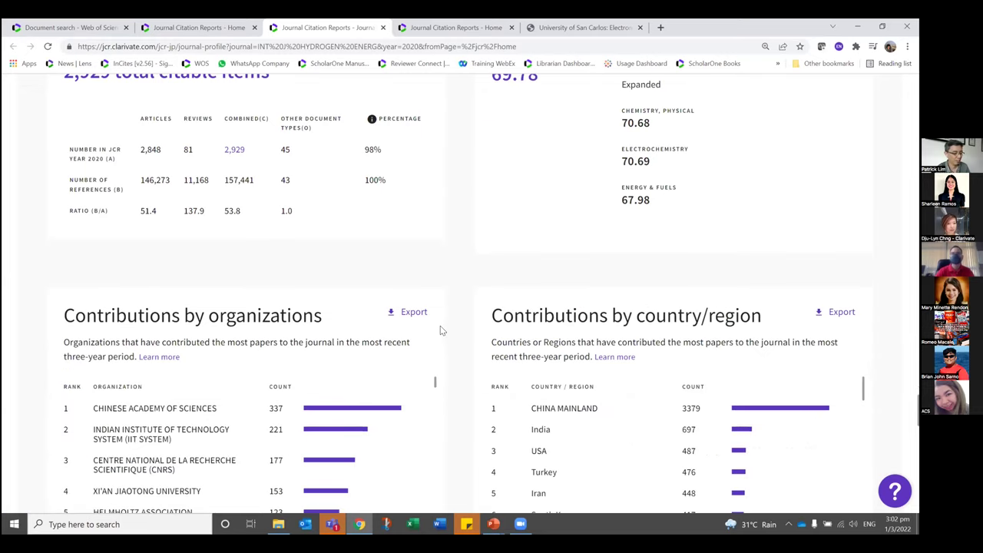
scroll(307, 276, "down", 3)
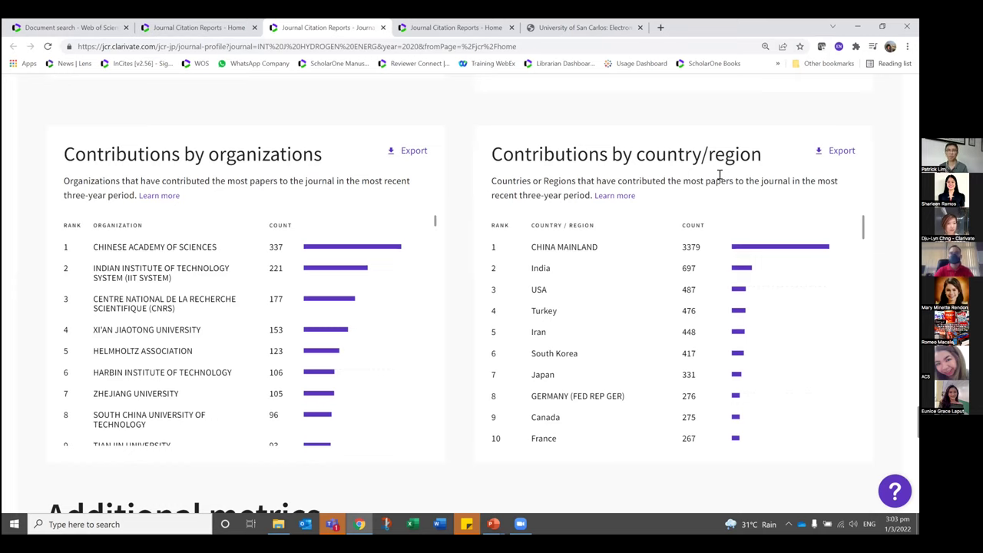
scroll(407, 312, "down", 1)
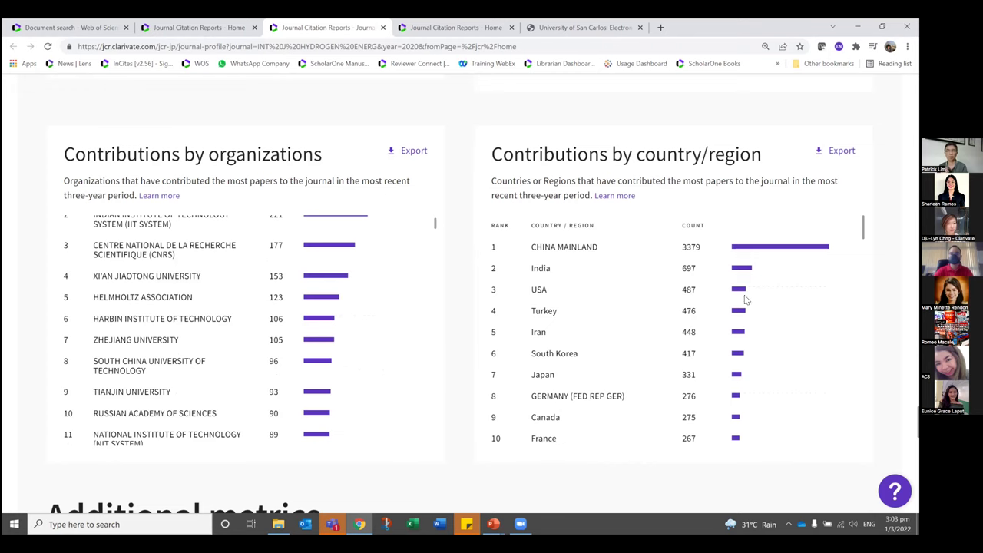
- Review the Additional metrics section, including the Immediacy Index calculation, and close the calculation pop-up
scroll(642, 291, "down", 2)
scroll(507, 343, "down", 4)
scroll(463, 379, "down", 3)
scroll(546, 364, "down", 5)
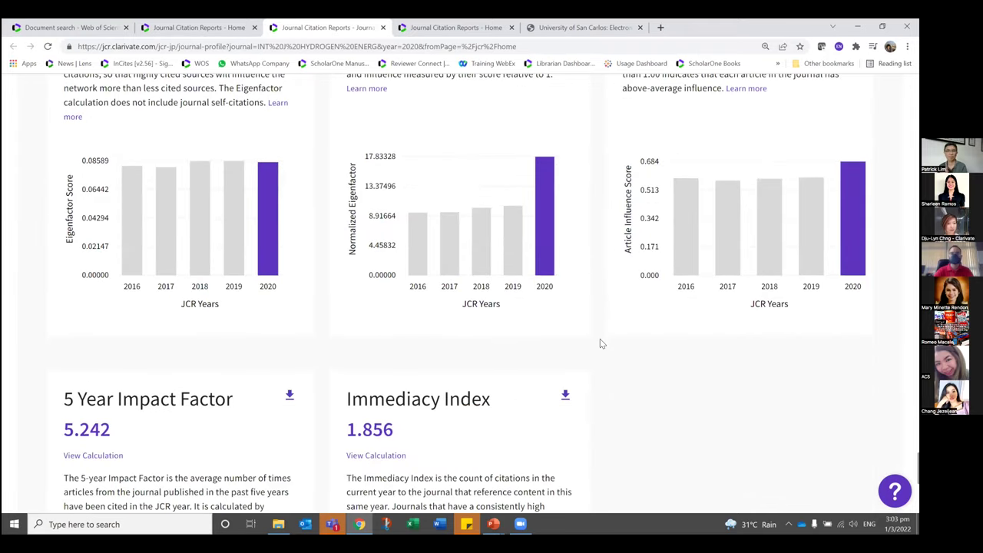
scroll(600, 340, "down", 4)
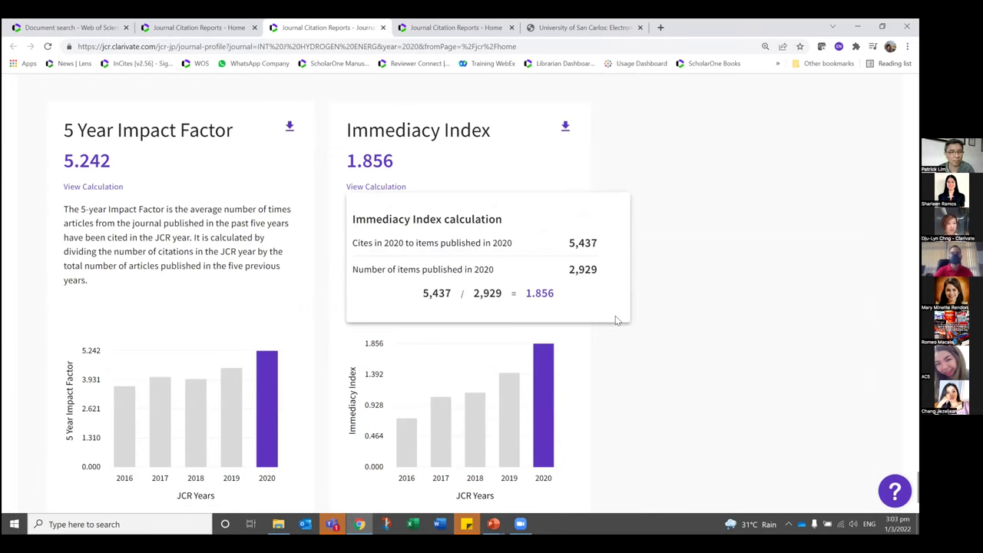
left_click(603, 152)
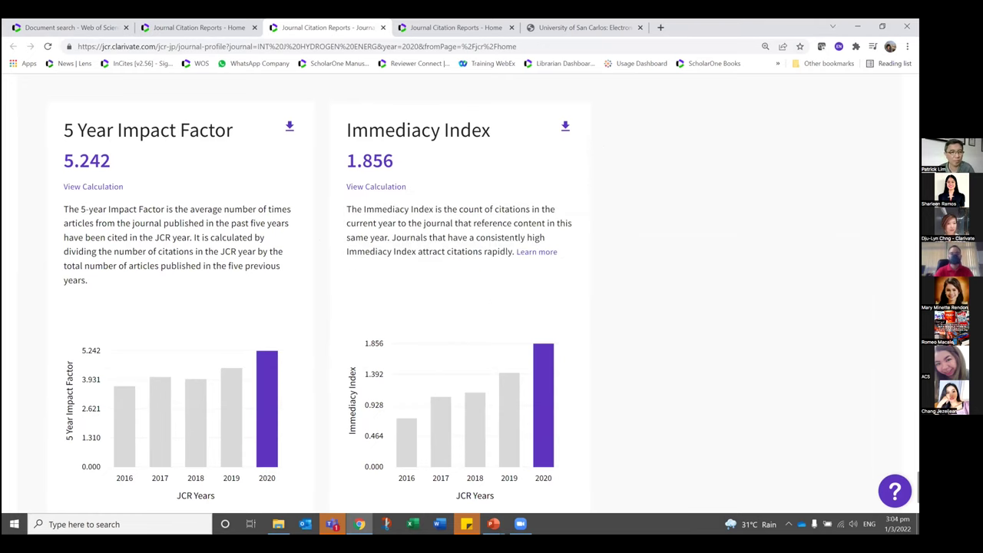
scroll(461, 300, "down", 10)
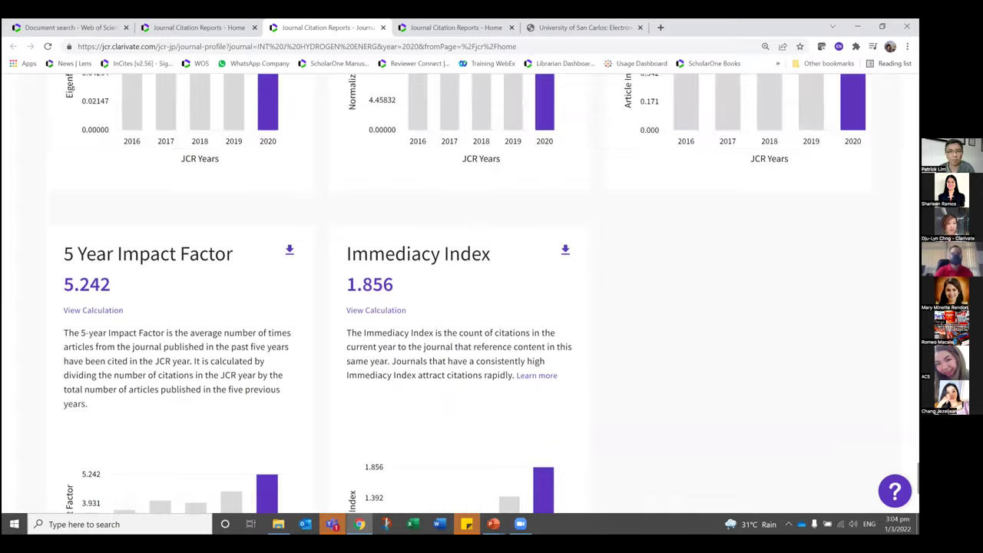
- Leave the International Journal of Hydrogen Energy profile and browse the journal categories by group
scroll(461, 300, "up", 8)
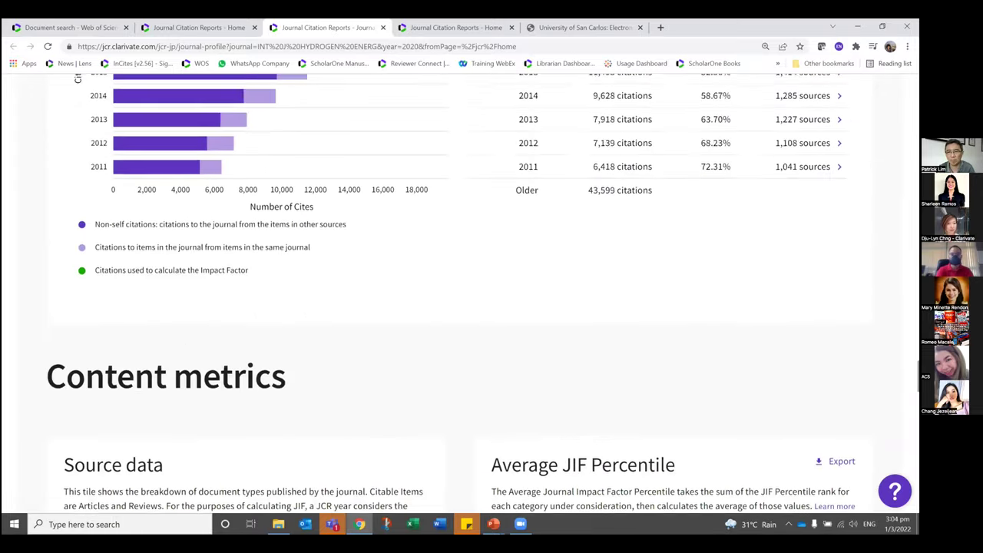
scroll(671, 130, "up", 15)
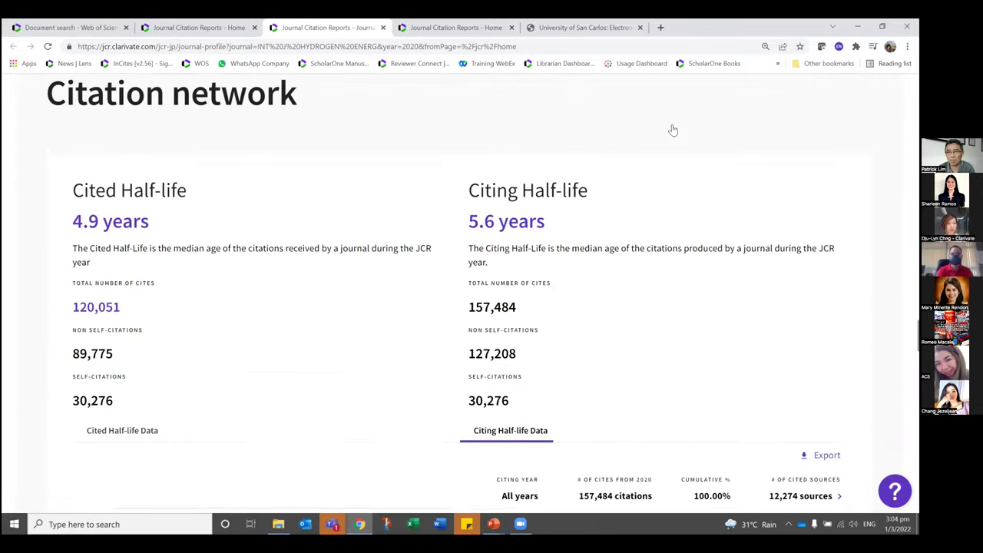
scroll(344, 113, "up", 20)
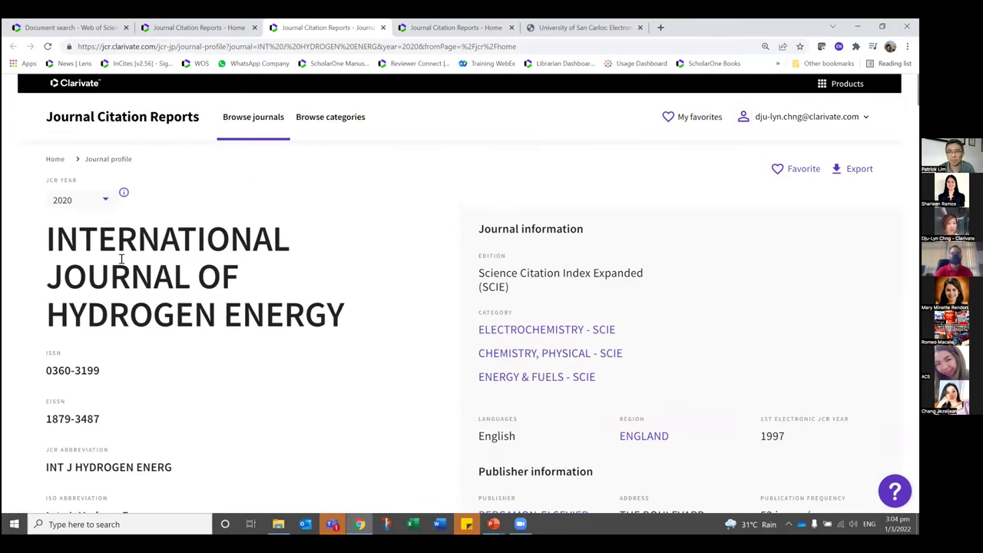
left_click(340, 121)
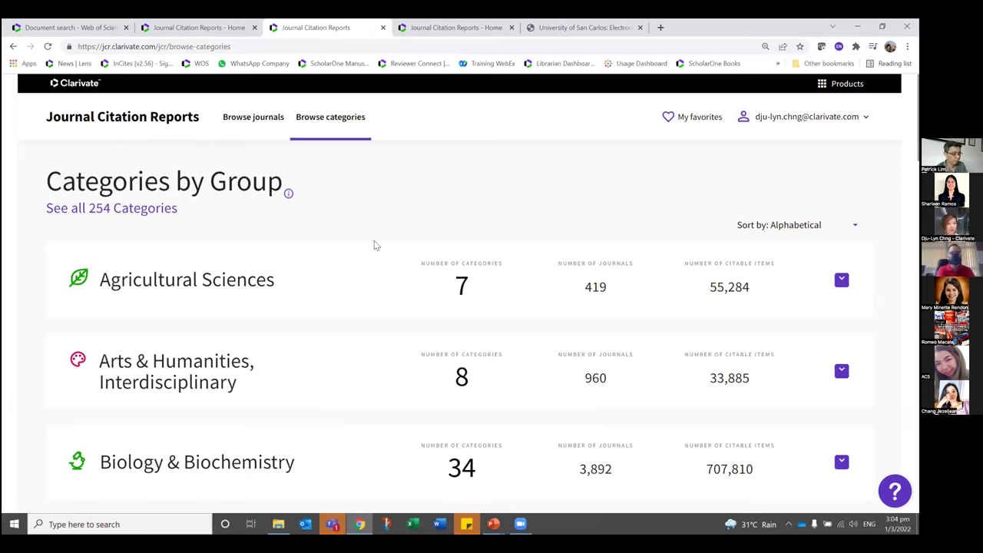
- Expand the Economics & Business group and look through its list of categories
scroll(377, 246, "down", 2)
scroll(499, 284, "down", 5)
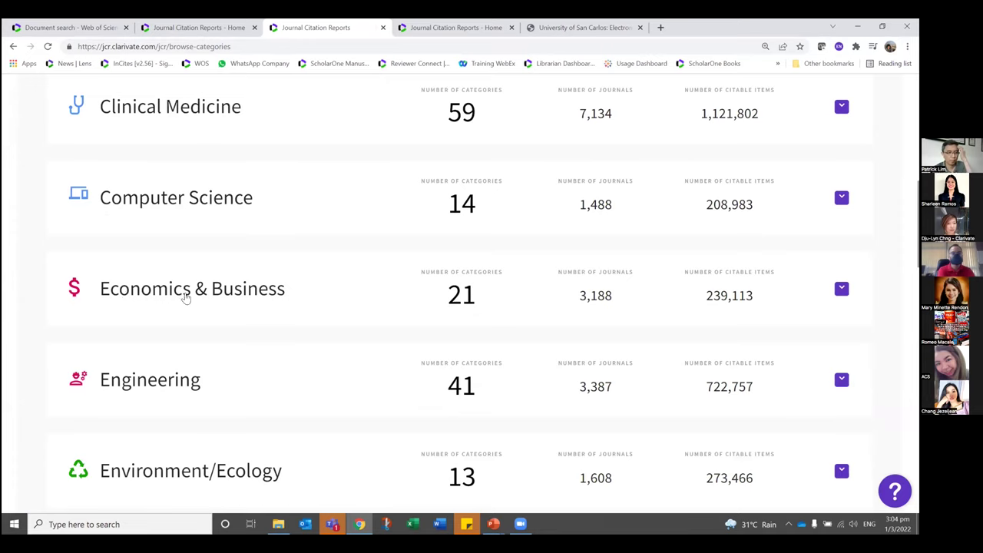
left_click(259, 295)
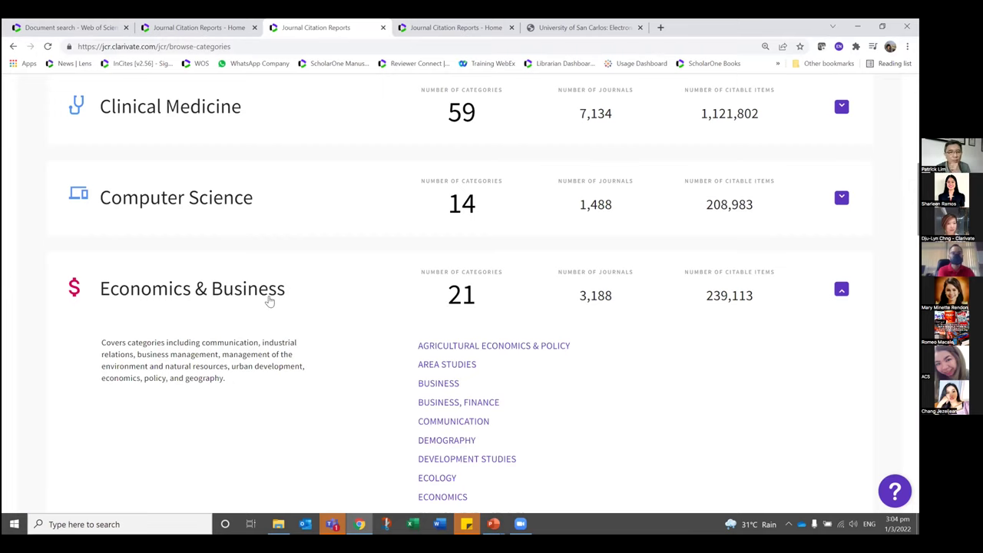
scroll(371, 297, "down", 1)
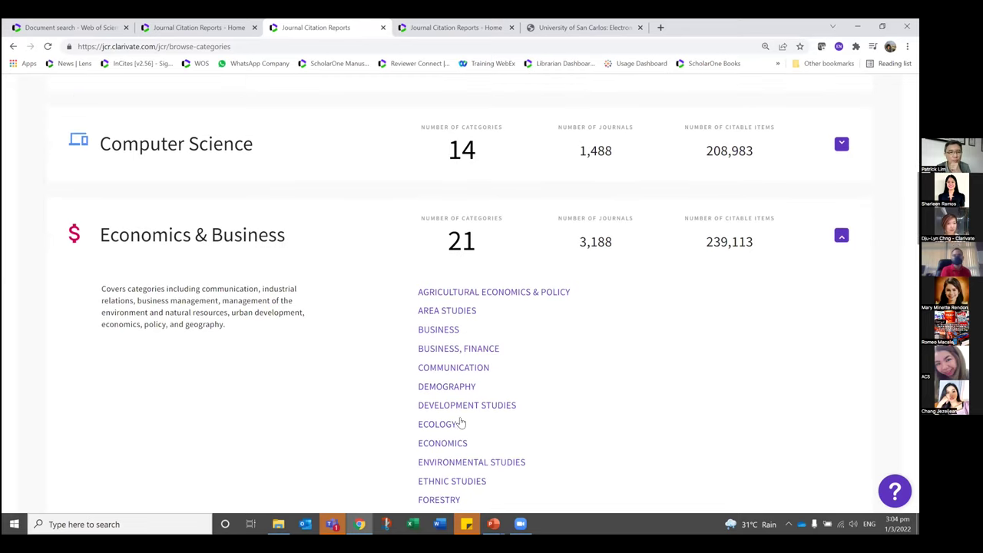
scroll(542, 432, "down", 1)
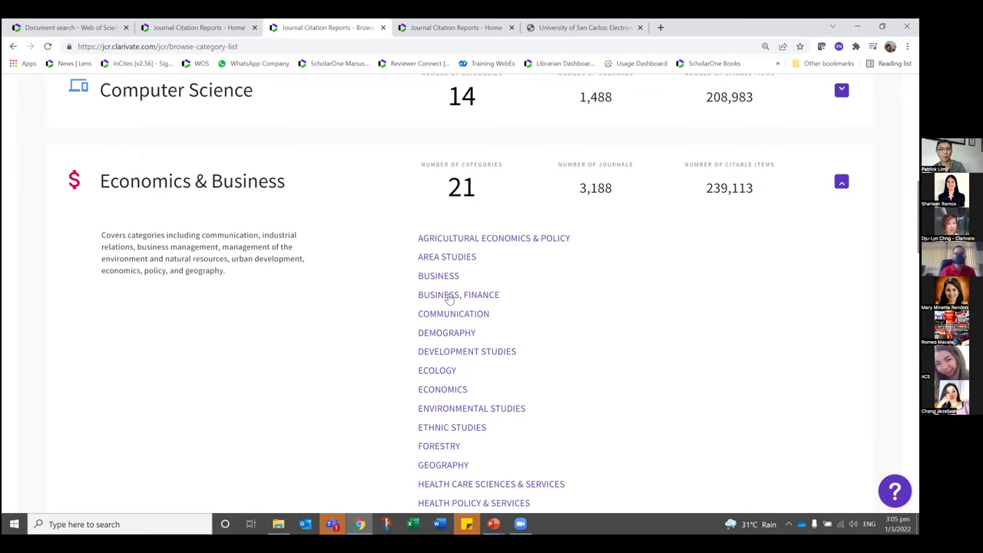
- Open the Business, Finance category and highlight its ESCI and SSCI editions in the table
left_click(449, 298)
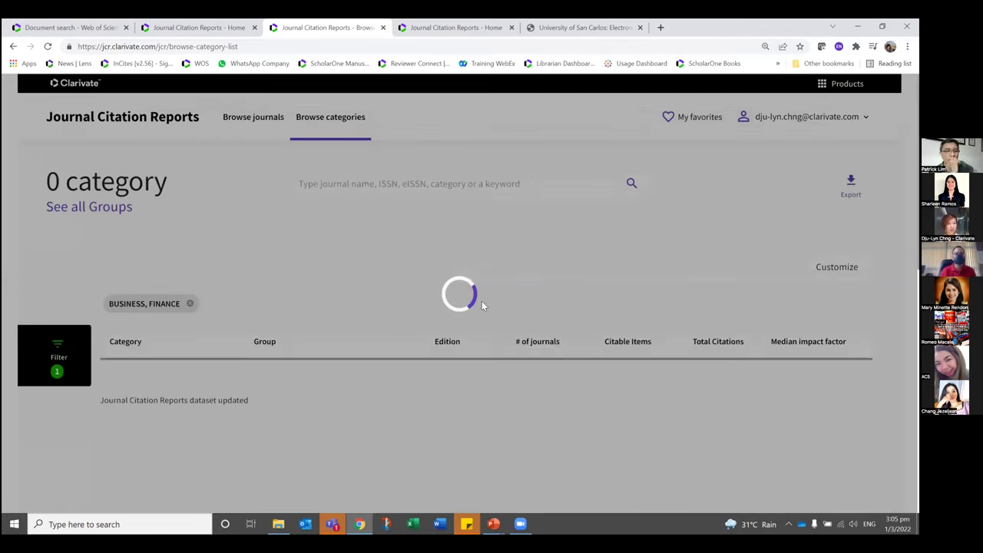
scroll(479, 344, "down", 1)
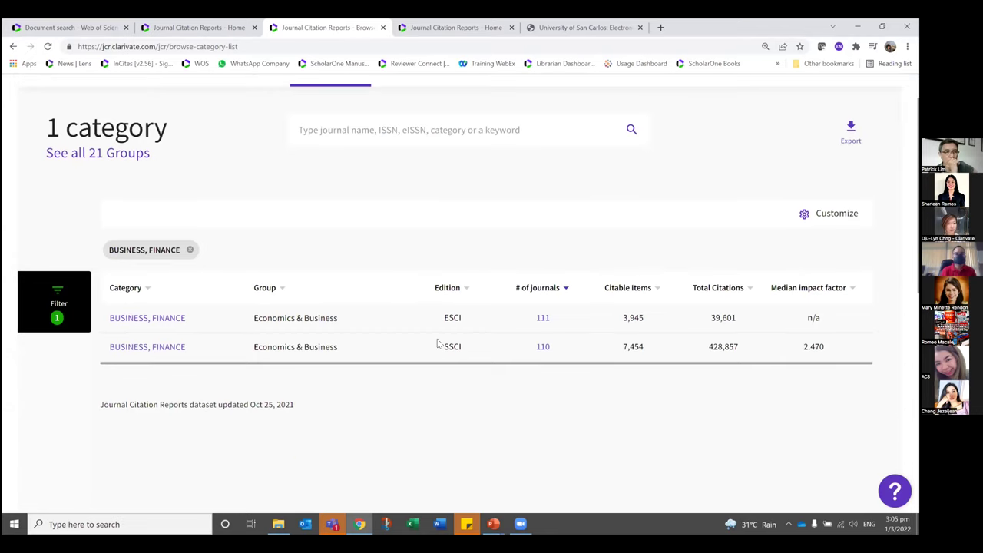
double_click(474, 317)
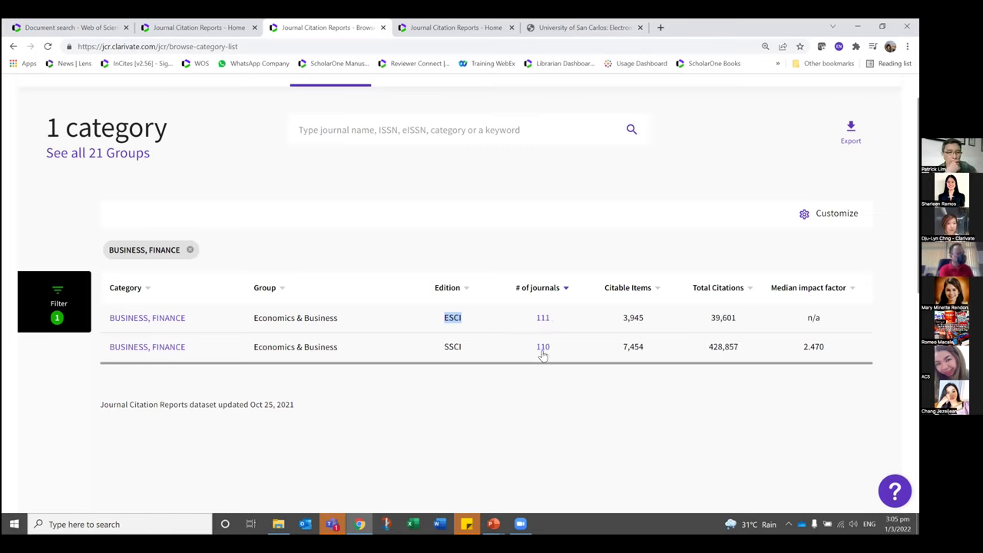
left_click_drag(445, 347, 466, 349)
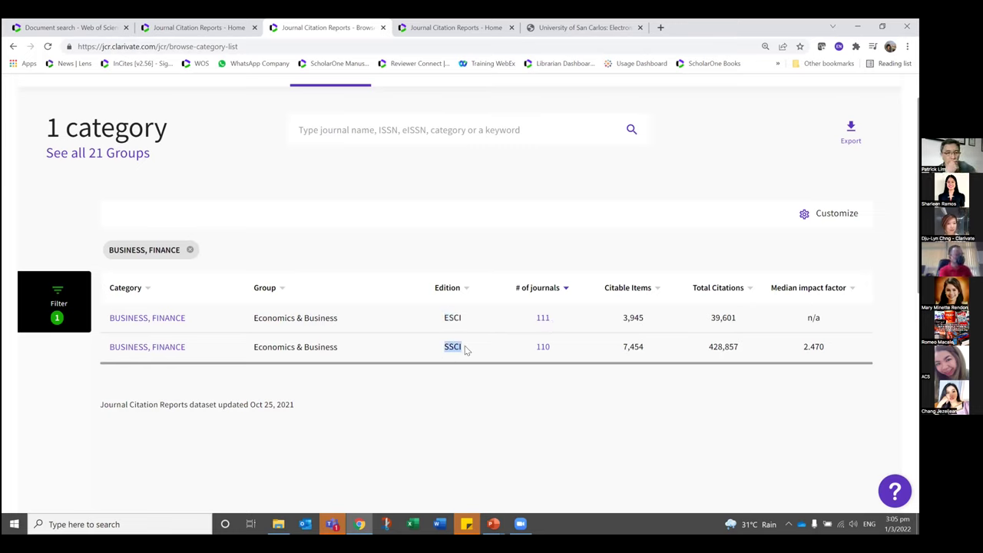
- List the journals in the SSCI edition of Business, Finance and sort them by 2020 JIF, highest first
left_click(543, 347)
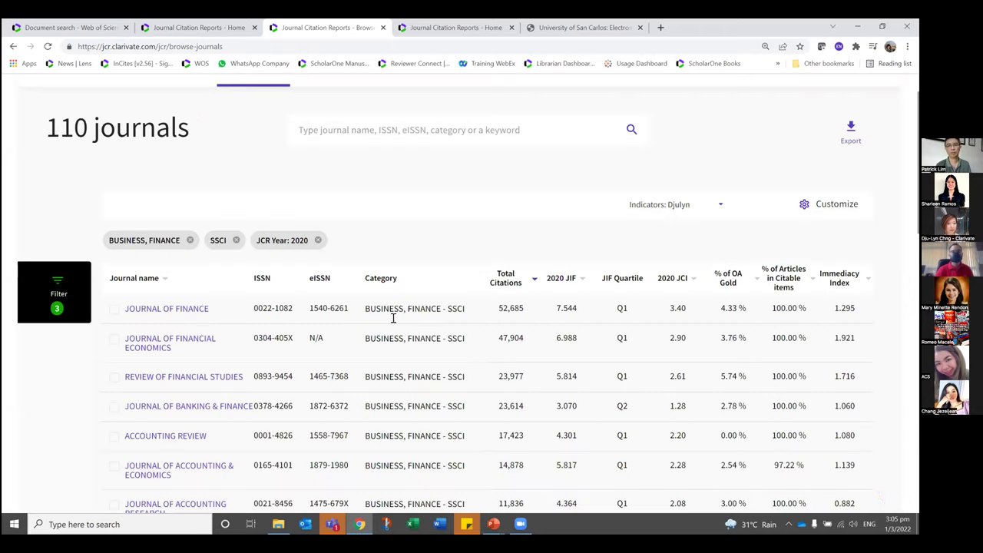
left_click(576, 279)
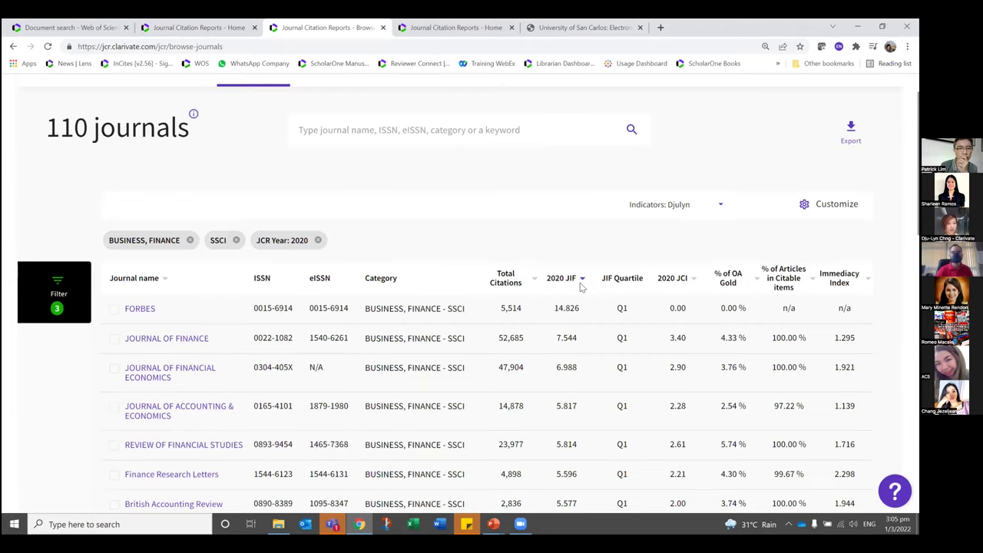
scroll(582, 287, "down", 1)
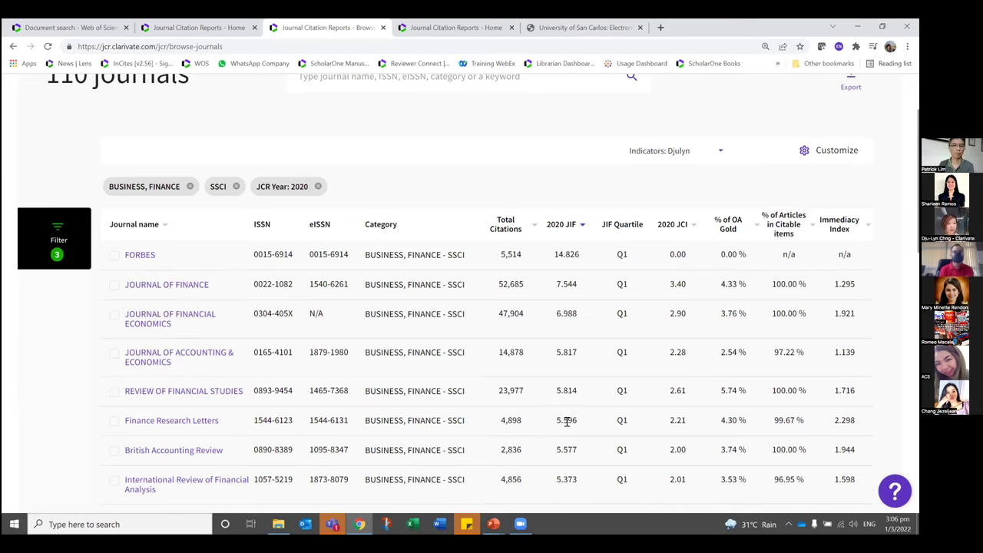
scroll(549, 428, "up", 2)
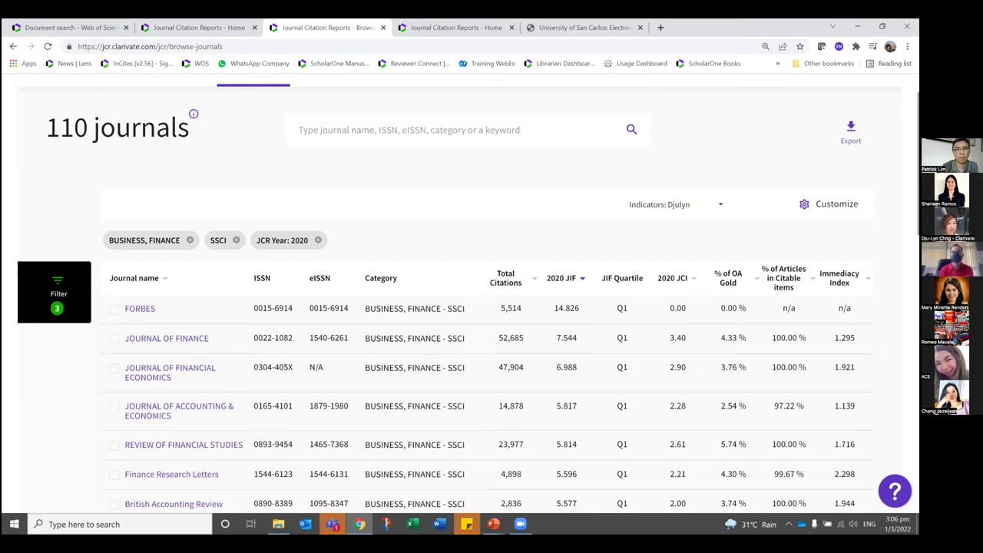
- Check the export options for the journal list and switch the table's indicator set to Default
left_click(850, 129)
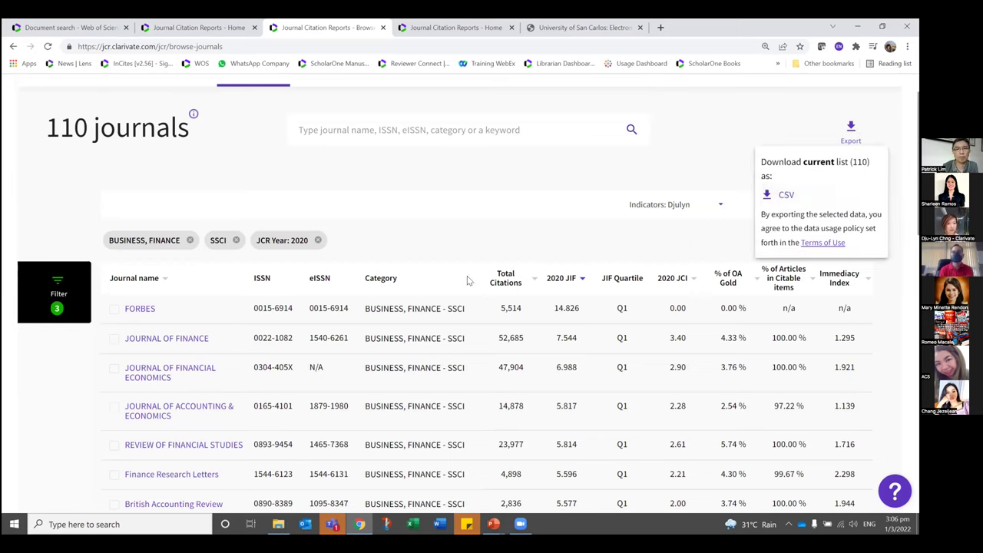
left_click(704, 246)
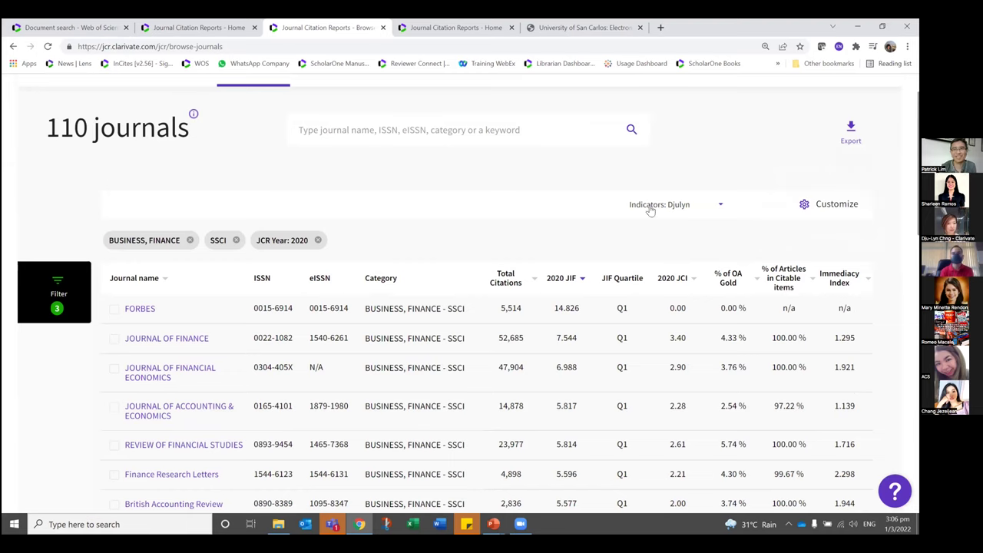
left_click(723, 206)
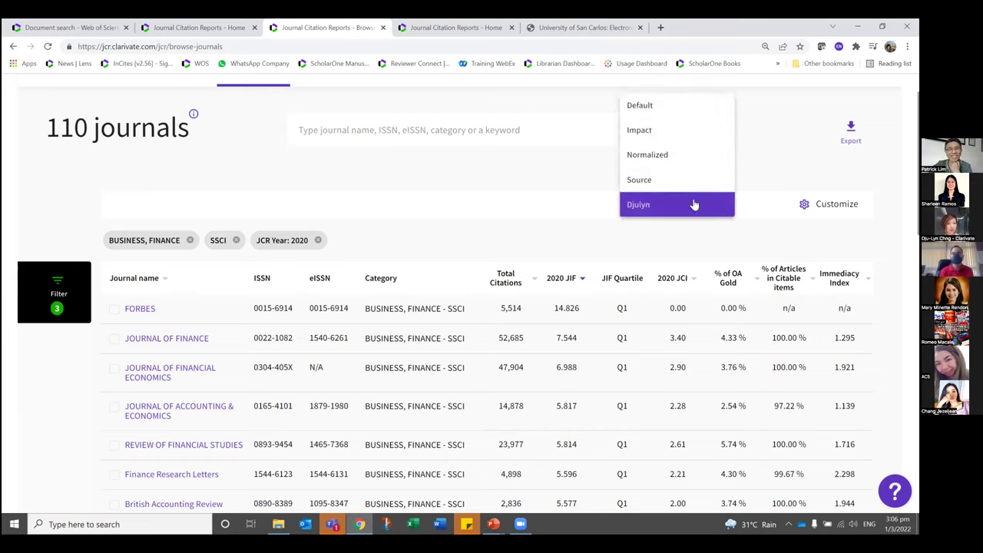
left_click(641, 107)
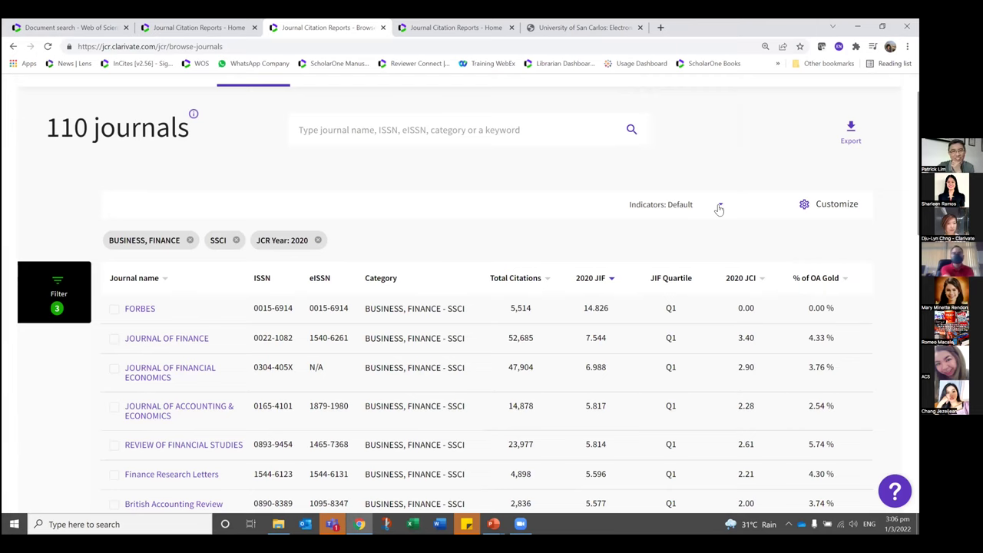
- Look at the options offered for the signed-in account
scroll(794, 244, "up", 1)
scroll(795, 244, "up", 1)
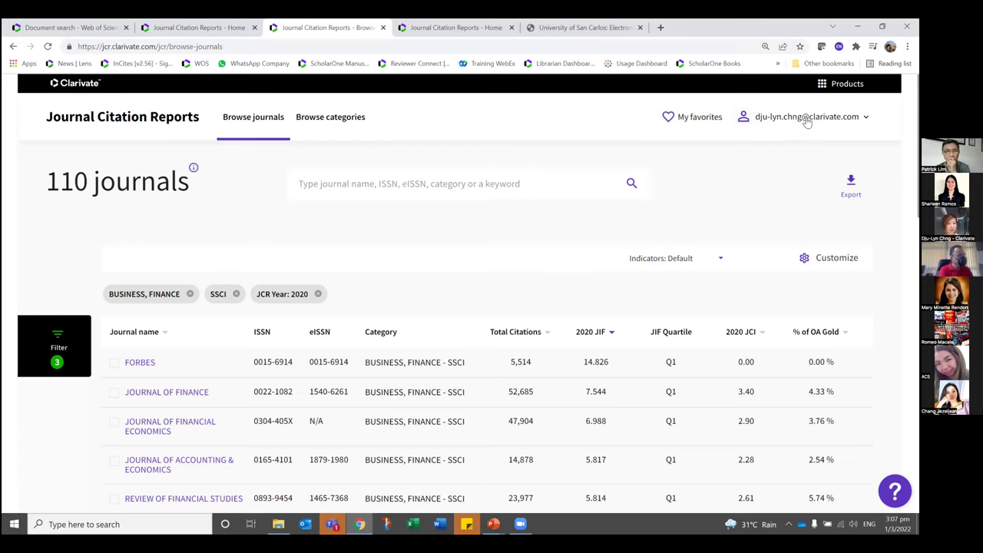
left_click(807, 121)
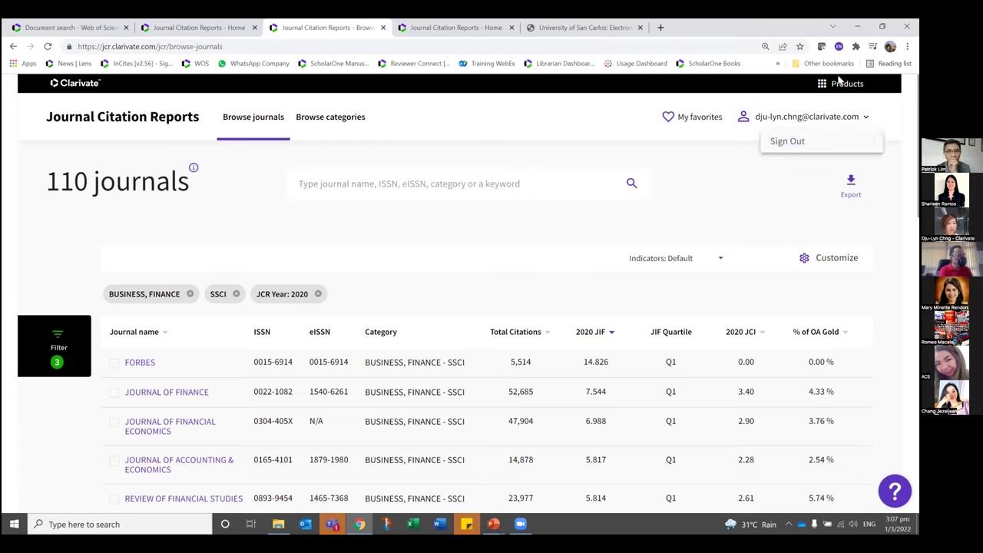
left_click(694, 216)
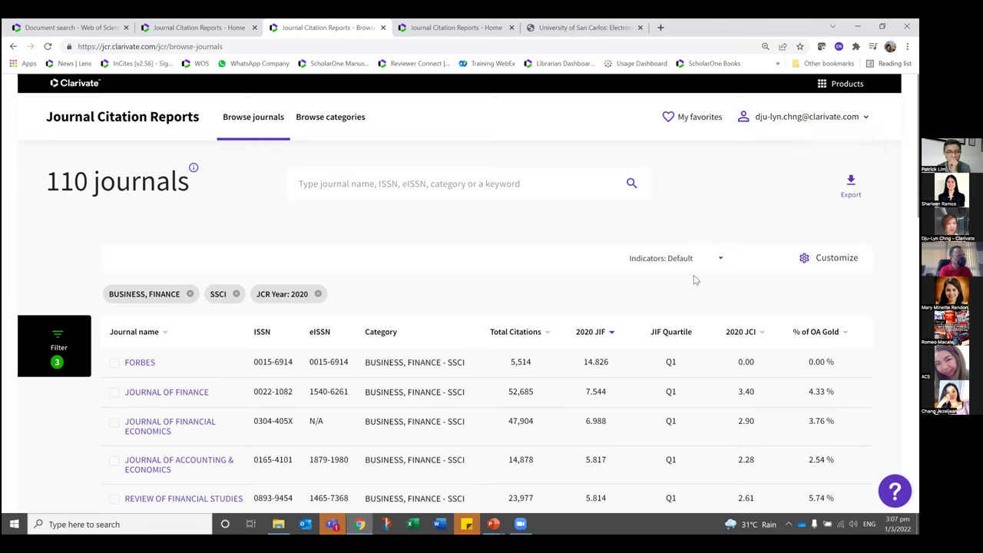
- Look through the impact, normalized and source metrics available for custom indicators, and the field for naming a set
left_click(826, 261)
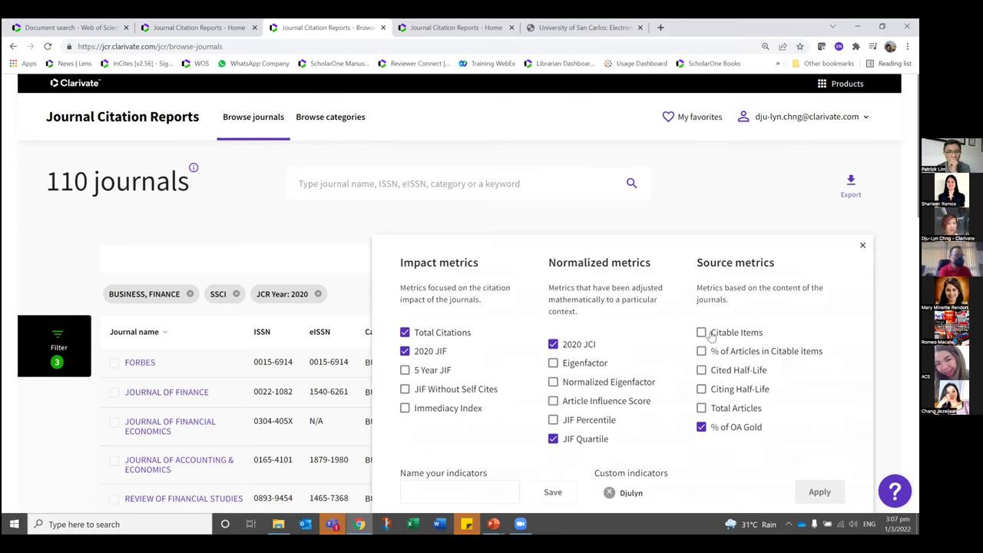
scroll(499, 468, "down", 1)
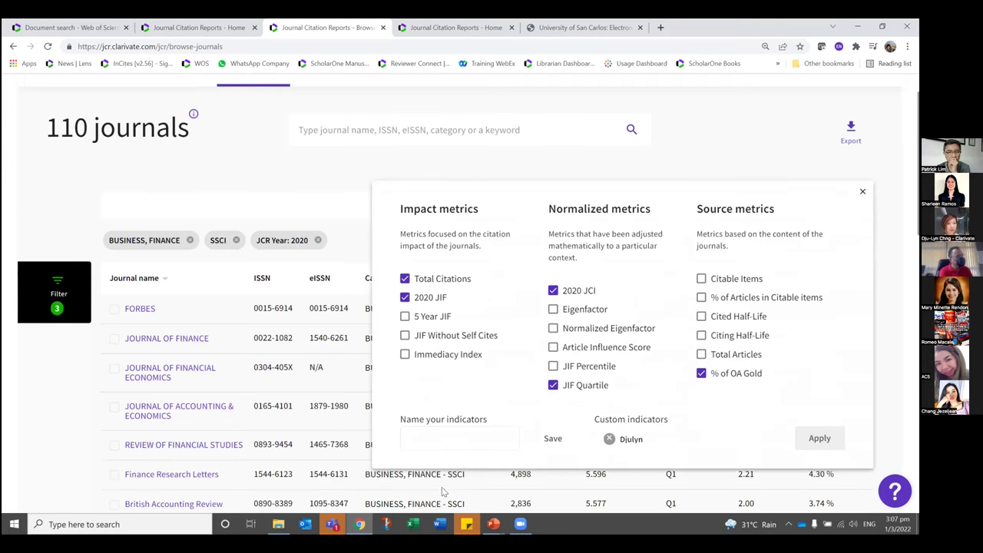
left_click(445, 442)
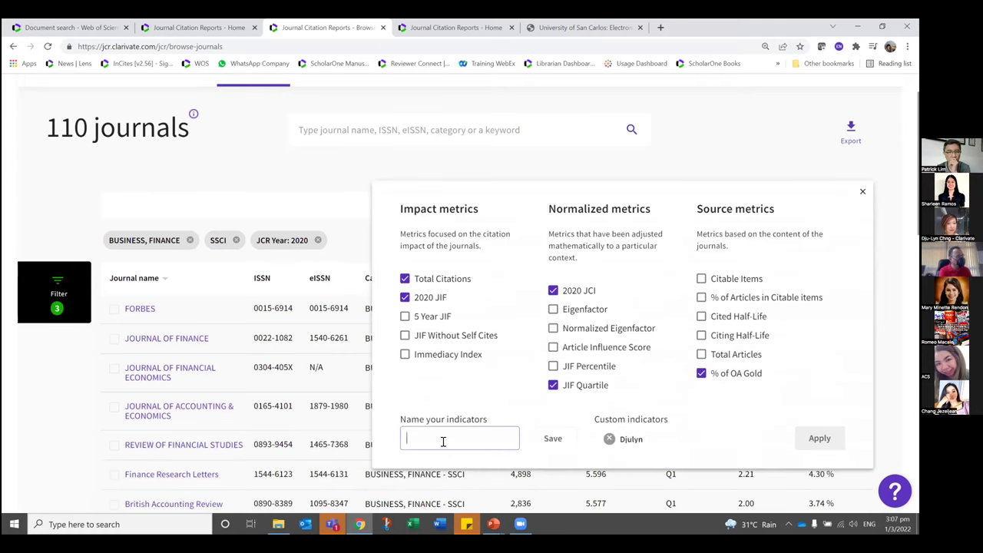
key("Escape")
- Apply the saved custom indicator set to the table and sort the journals by 2020 JIF, highest first
scroll(719, 259, "up", 1)
left_click(720, 259)
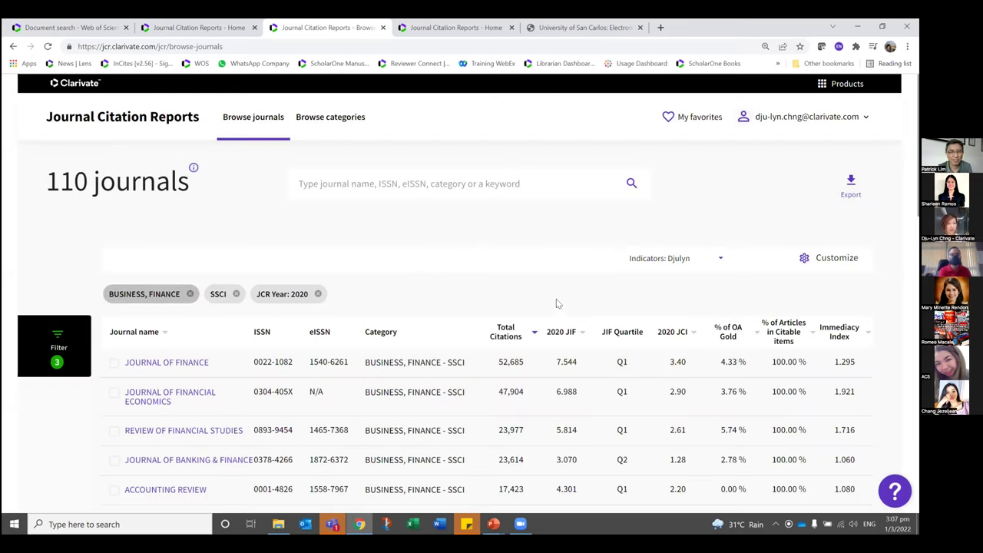
scroll(583, 307, "down", 1)
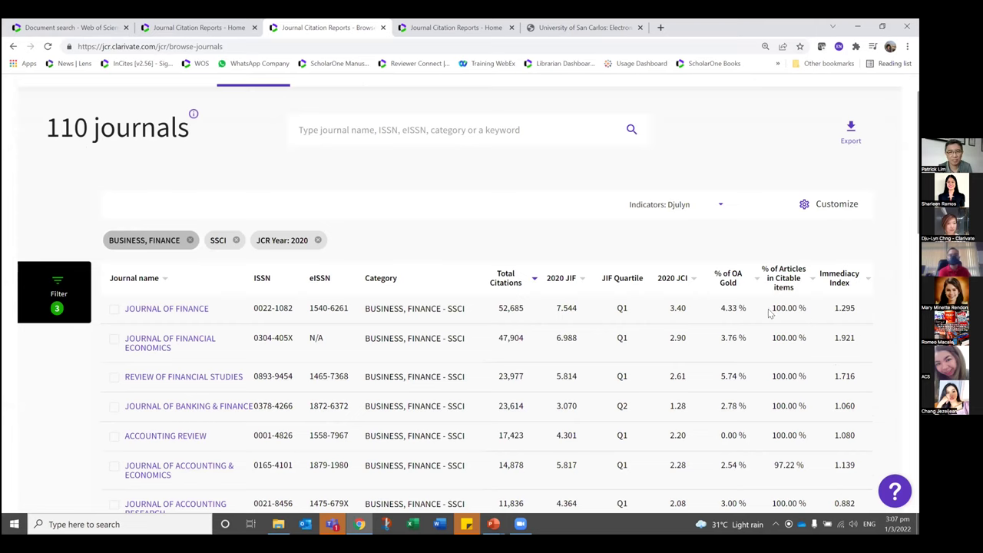
left_click(569, 280)
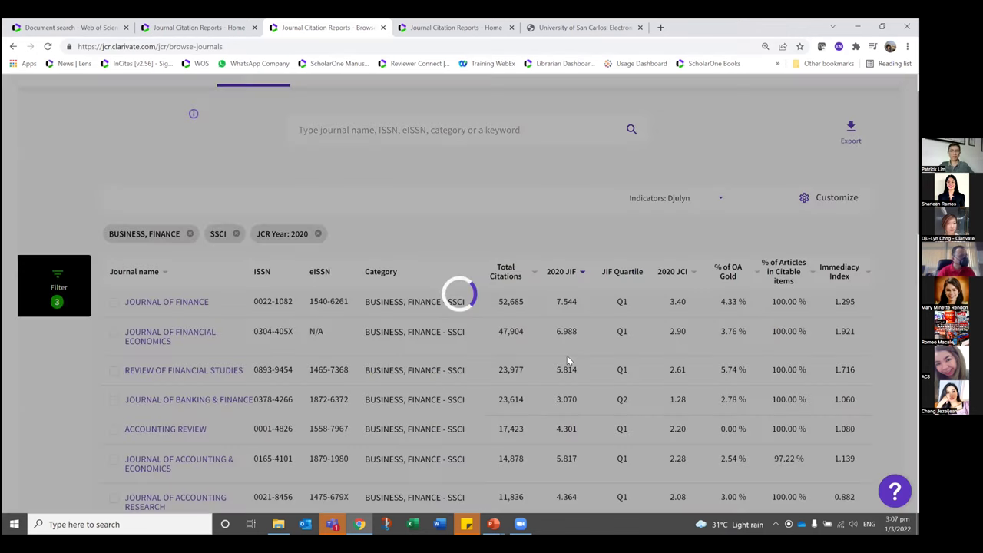
scroll(613, 335, "down", 1)
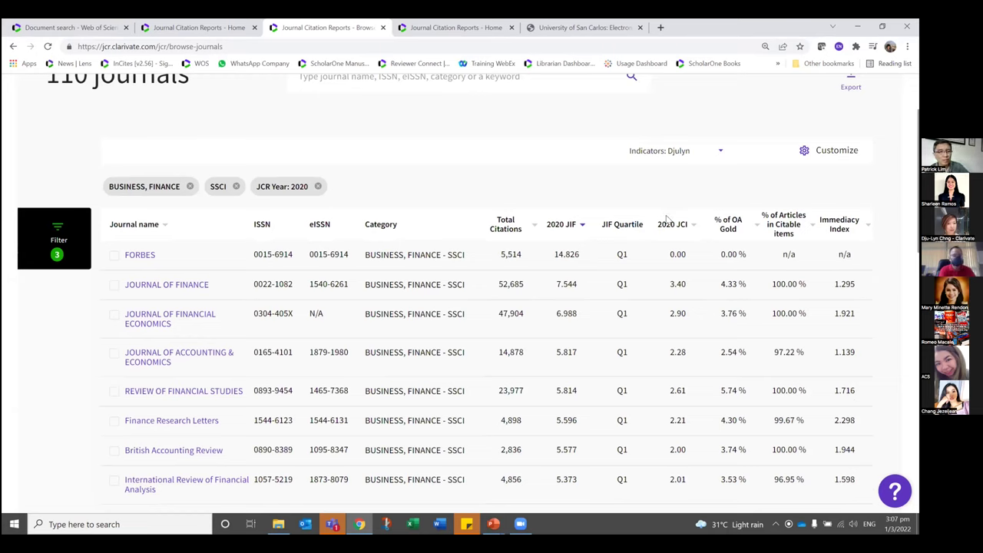
- Compare 2020 JIF and JCI down the list, highlighting values for Forbes, Journal of Financial Intermediation and Journal of Accounting Research
double_click(680, 256)
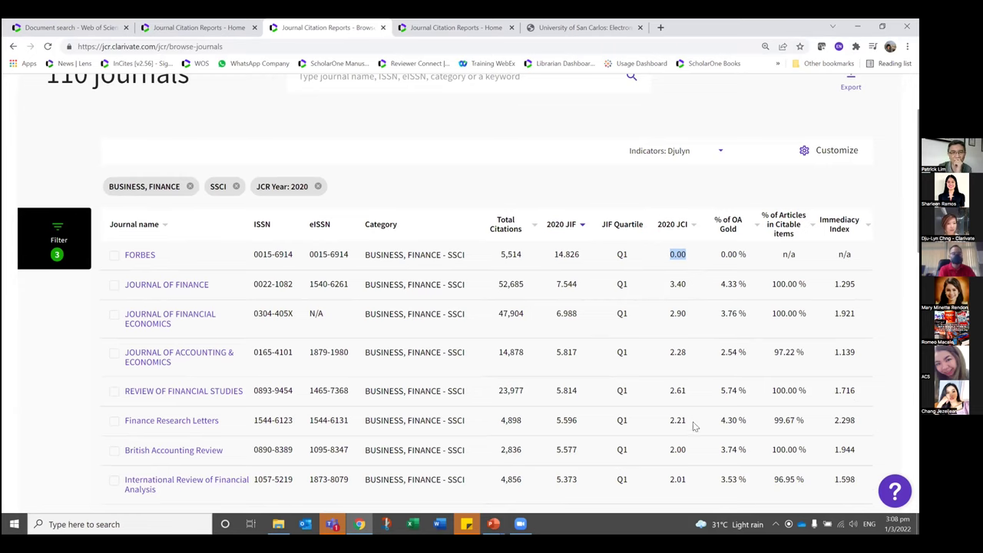
scroll(708, 423, "down", 1)
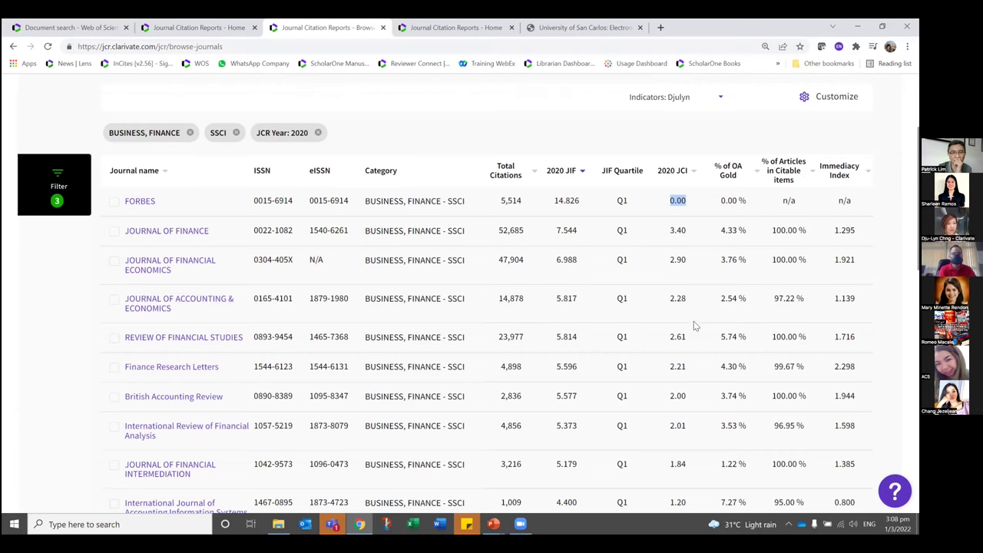
scroll(692, 445, "down", 3)
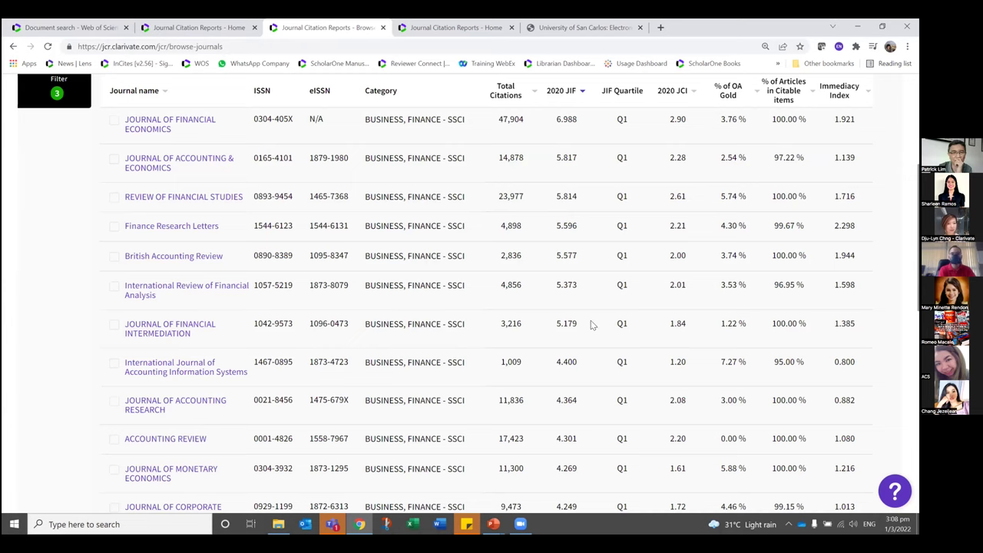
double_click(561, 324)
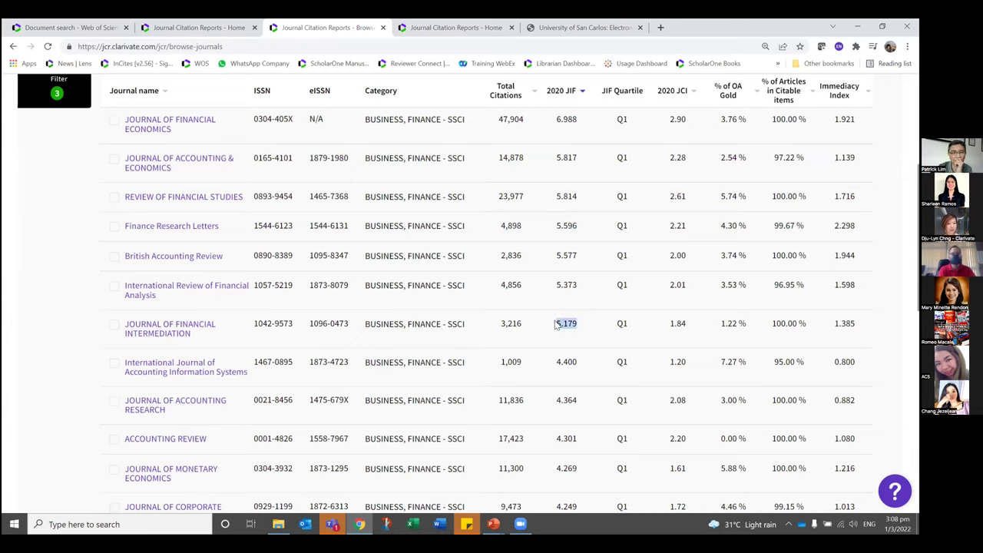
double_click(677, 400)
left_click(686, 399)
left_click_drag(681, 400, 667, 407)
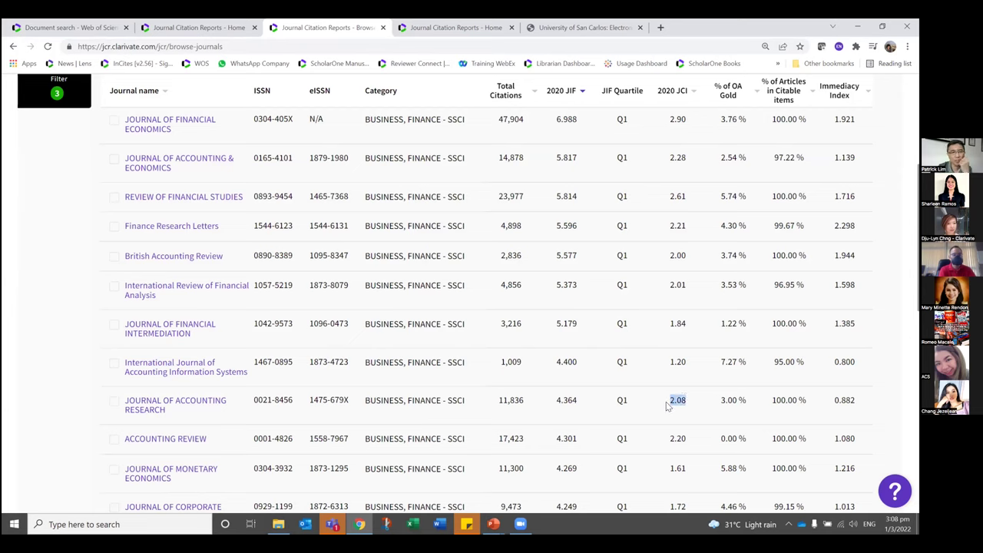
left_click(680, 378)
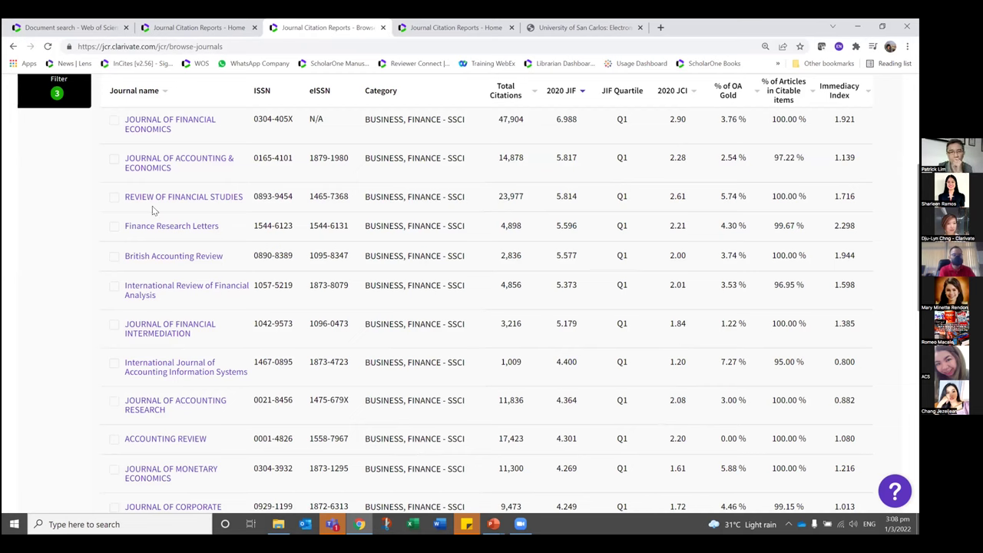
- Select Accounting Review, Journal of Accounting Research and International Journal of Accounting Information Systems, and compare the three journals
left_click(113, 439)
left_click(114, 404)
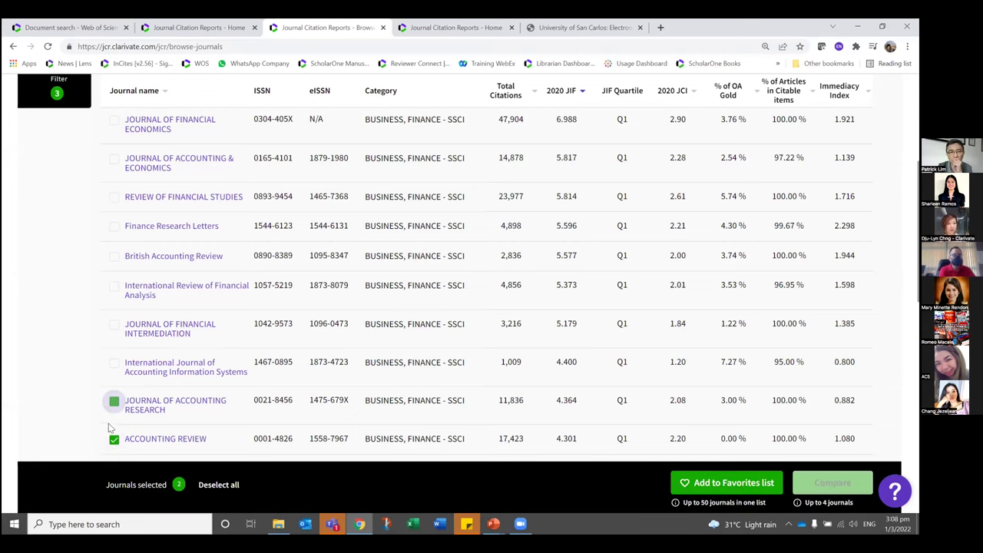
left_click(114, 366)
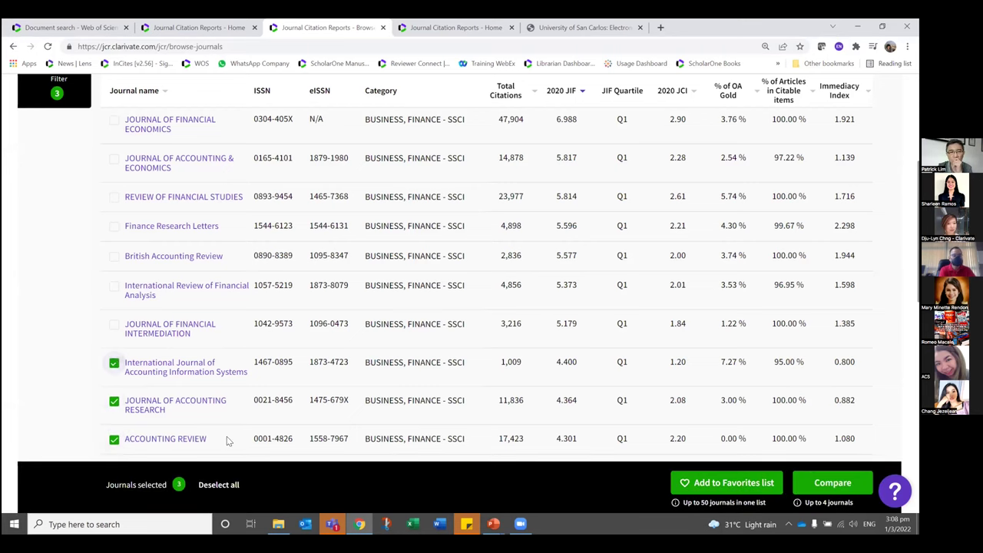
left_click(829, 484)
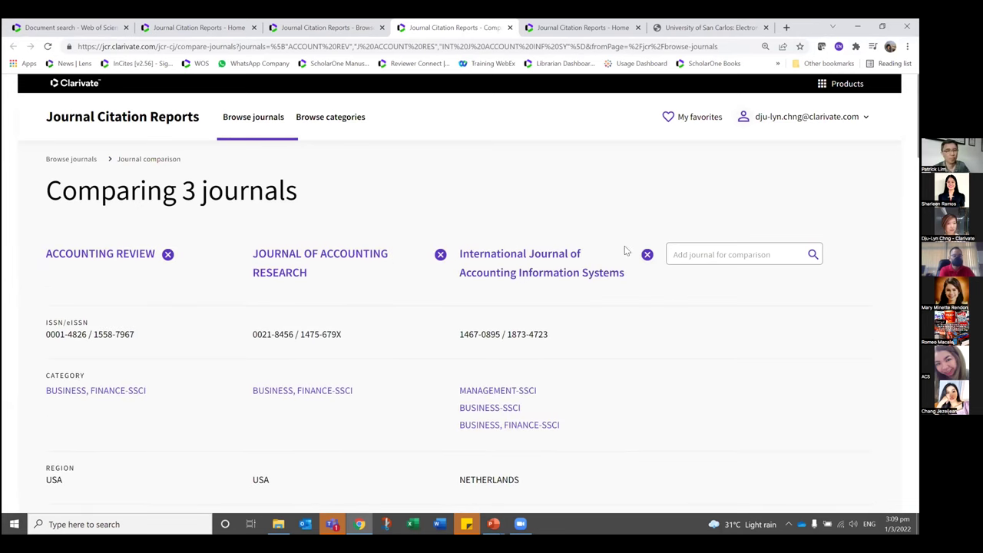
- Examine the comparison's categories, publishers, JIF trends, and JIF quartiles and percentiles for the three accounting journals
scroll(668, 373, "down", 2)
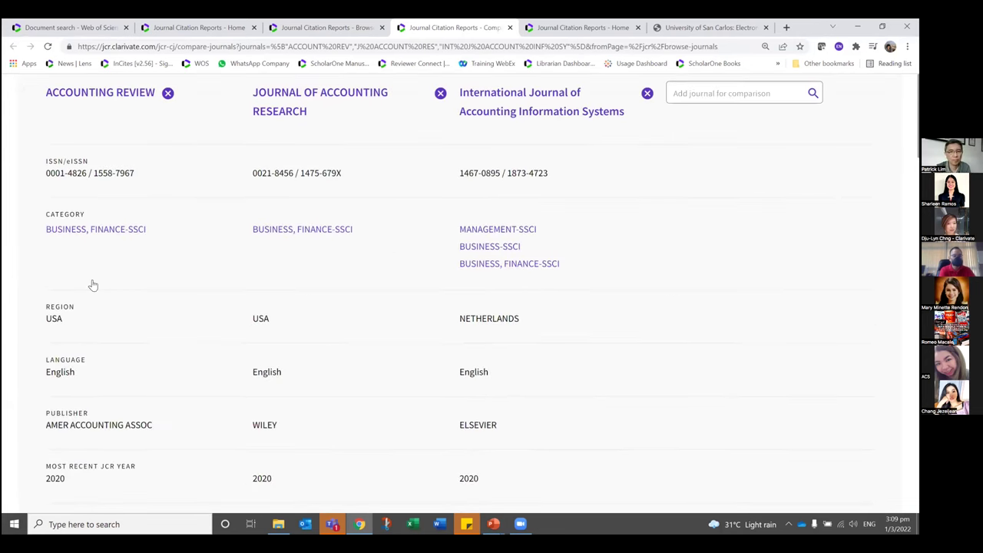
scroll(486, 281, "down", 1)
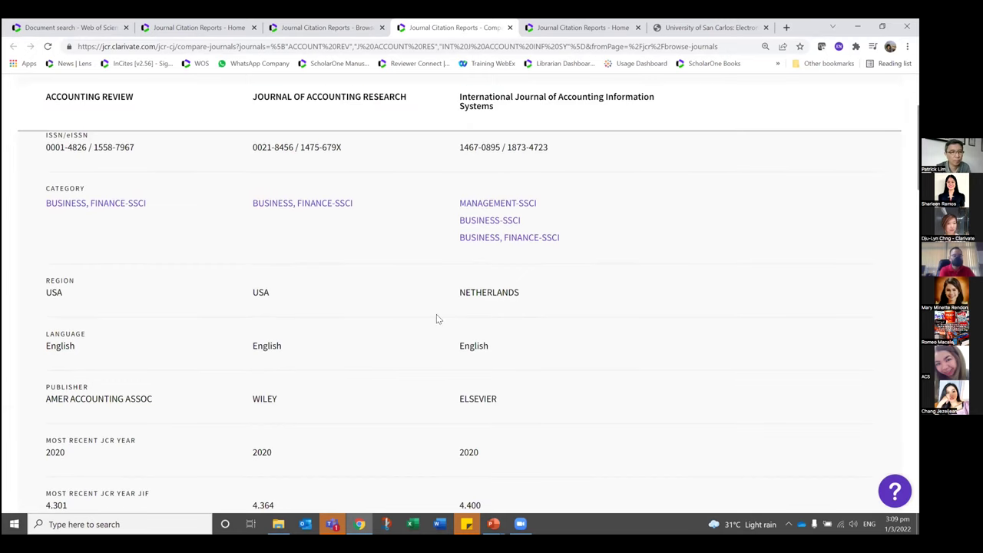
scroll(263, 345, "down", 2)
scroll(378, 324, "down", 1)
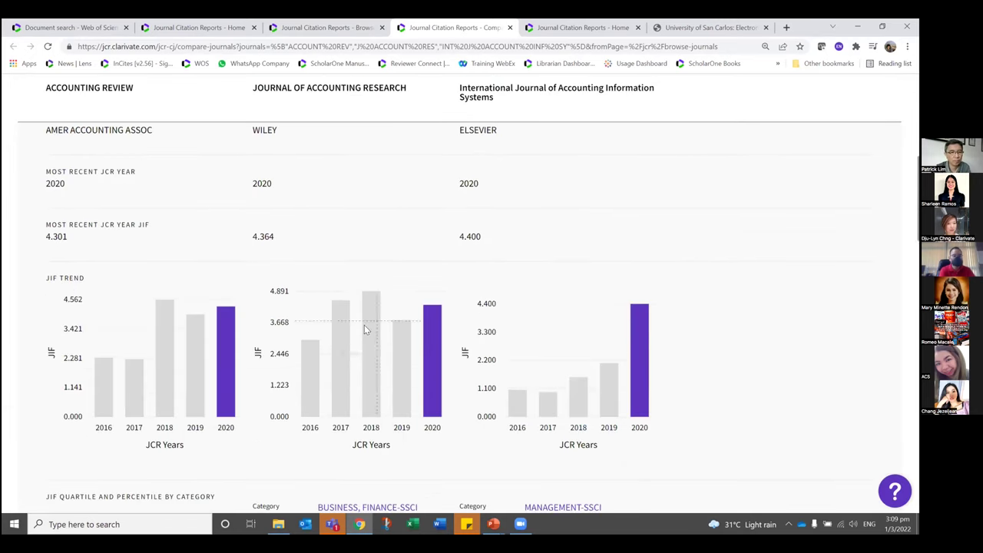
scroll(470, 394, "down", 3)
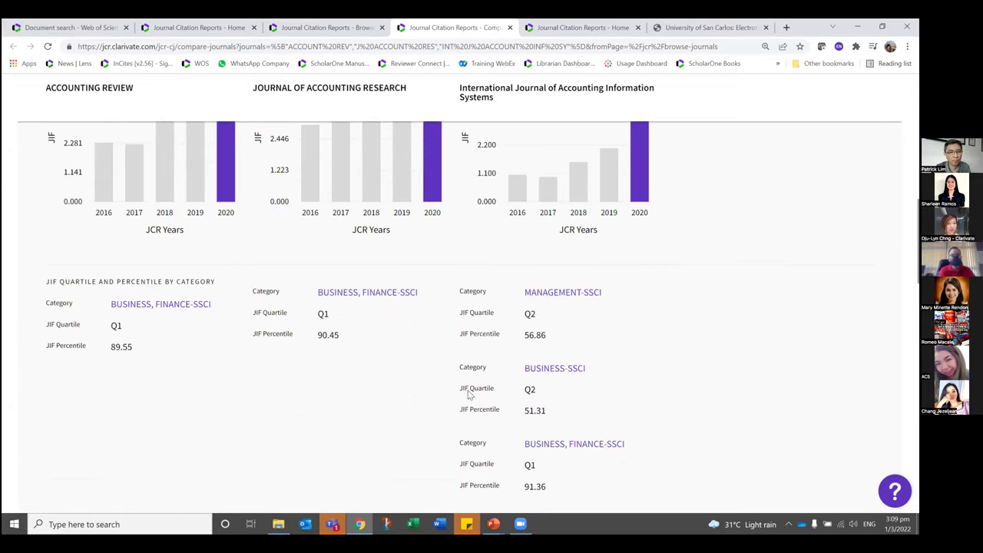
scroll(290, 374, "down", 2)
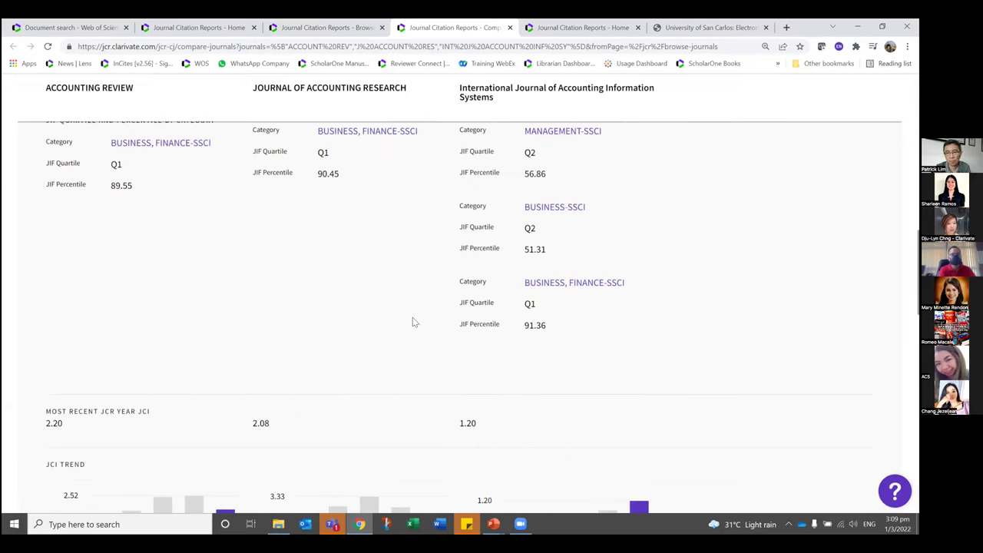
scroll(503, 349, "up", 5)
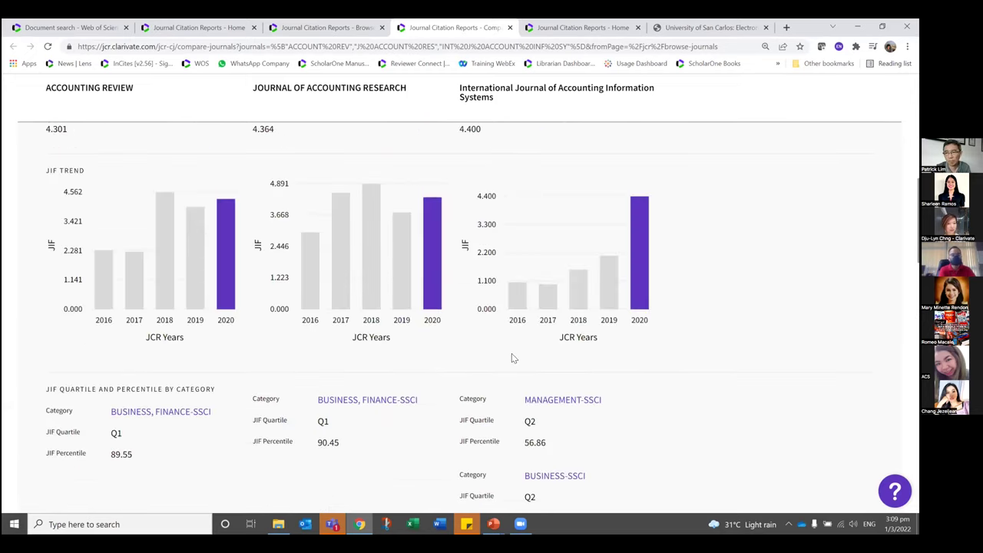
scroll(506, 345, "up", 3)
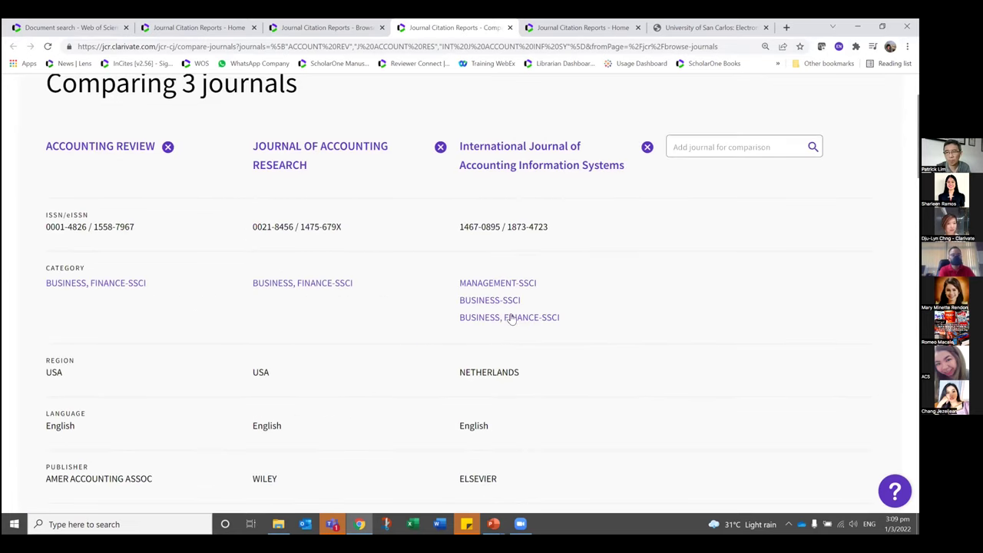
scroll(520, 315, "up", 2)
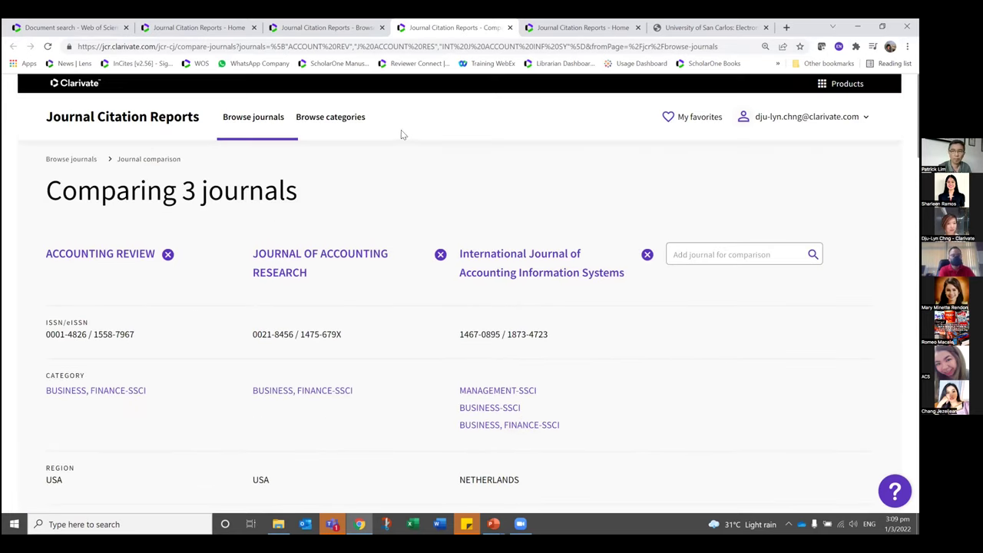
- Return from the comparison to the Business, Finance journal list and look through its journals and metrics
left_click(70, 162)
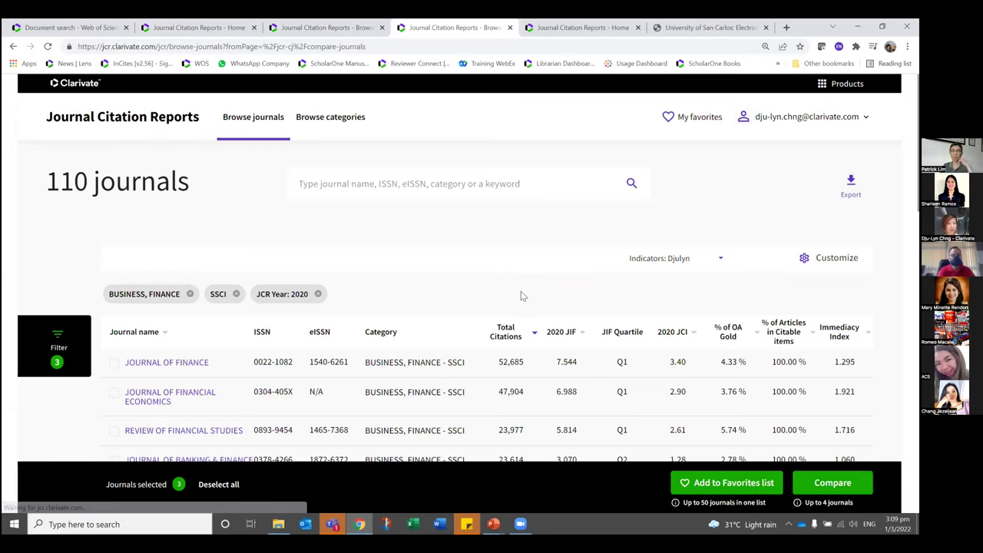
scroll(583, 261, "down", 1)
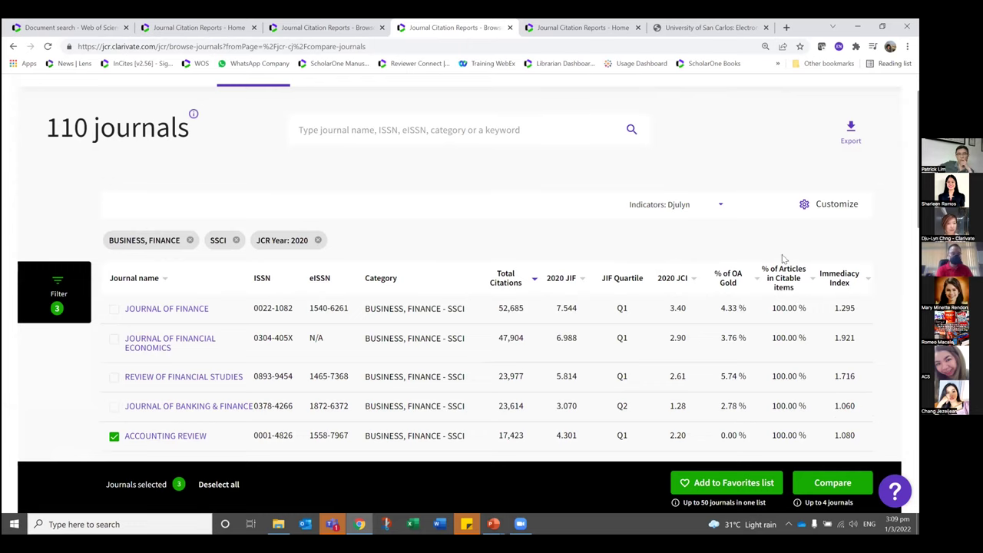
scroll(781, 293, "down", 2)
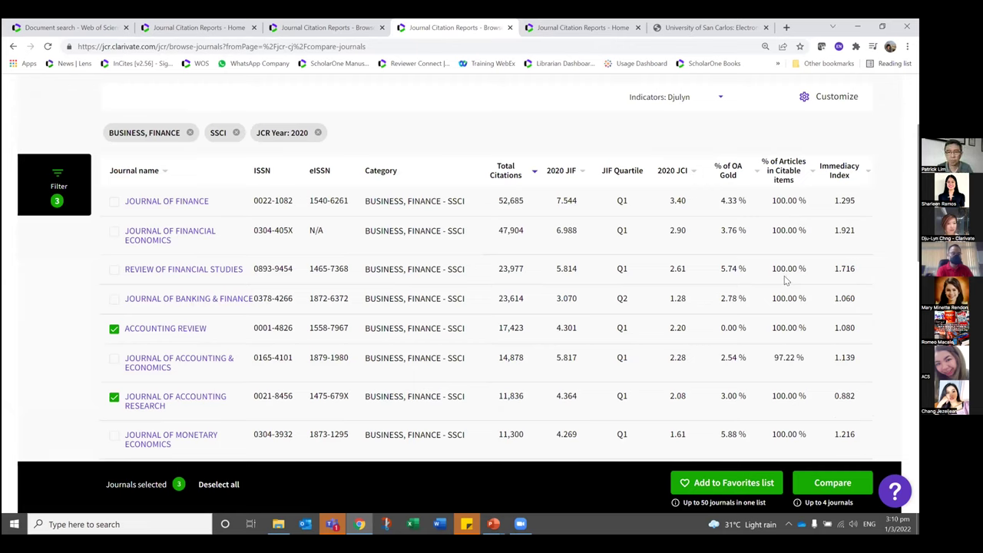
scroll(778, 296, "down", 4)
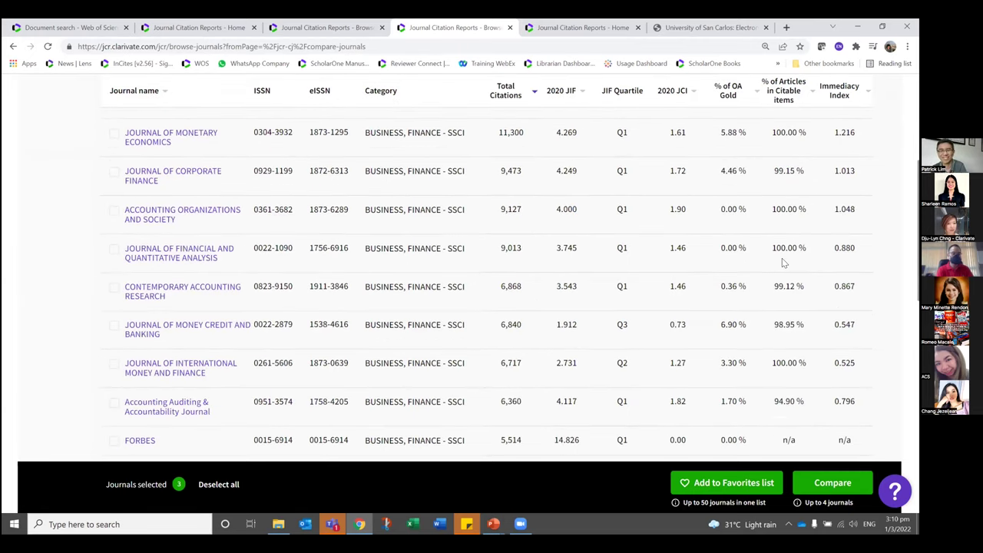
- Examine the remaining Business, Finance journals down to the page's end, checking their JIF quartile, JCI, open-access share and citable-article share
scroll(783, 261, "down", 3)
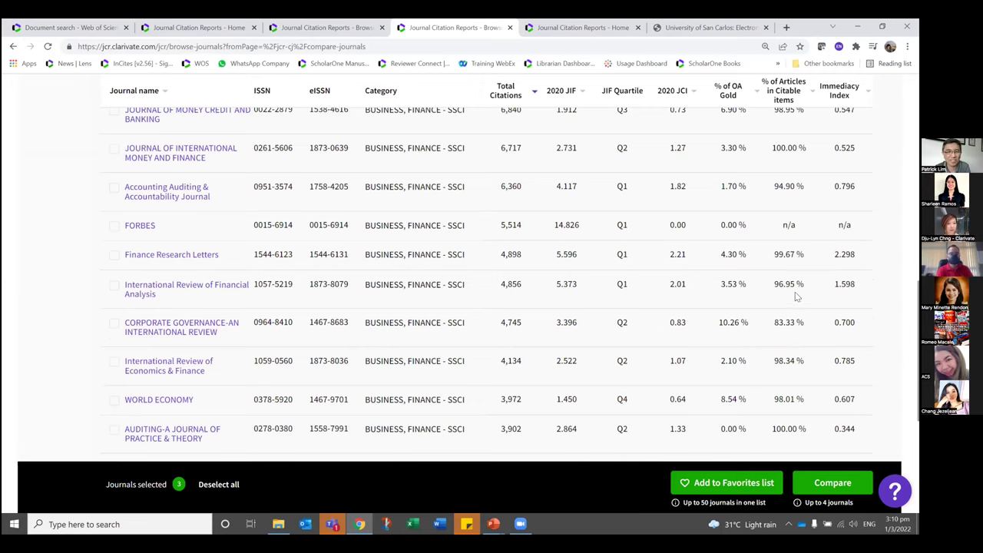
scroll(797, 300, "down", 1)
scroll(797, 304, "down", 1)
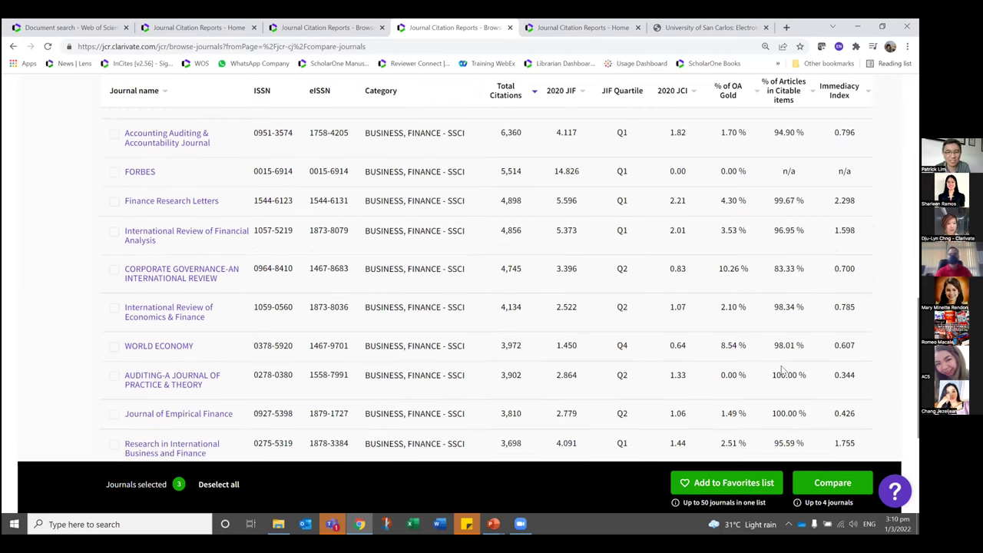
scroll(784, 368, "down", 3)
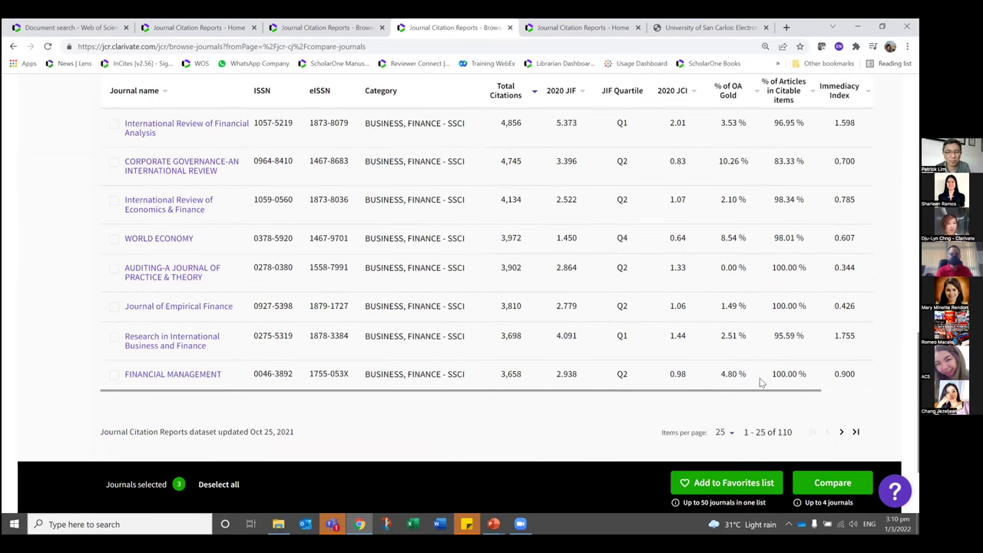
scroll(757, 372, "up", 5)
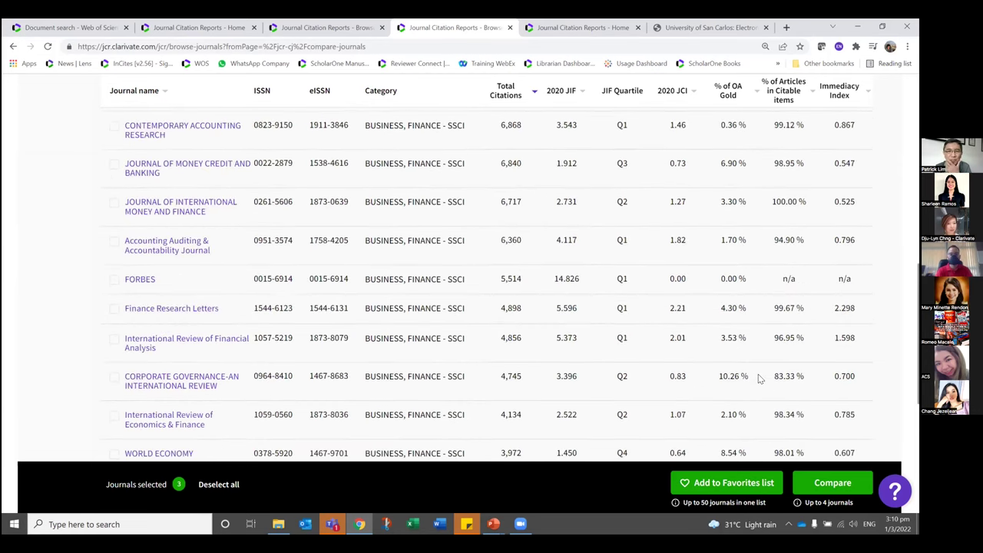
scroll(764, 375, "up", 6)
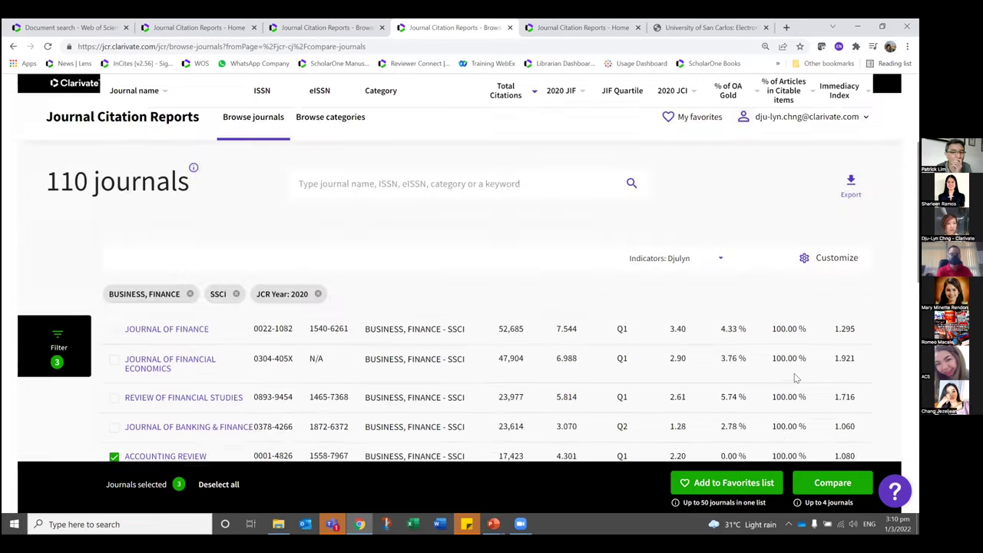
scroll(791, 375, "down", 2)
scroll(454, 337, "up", 2)
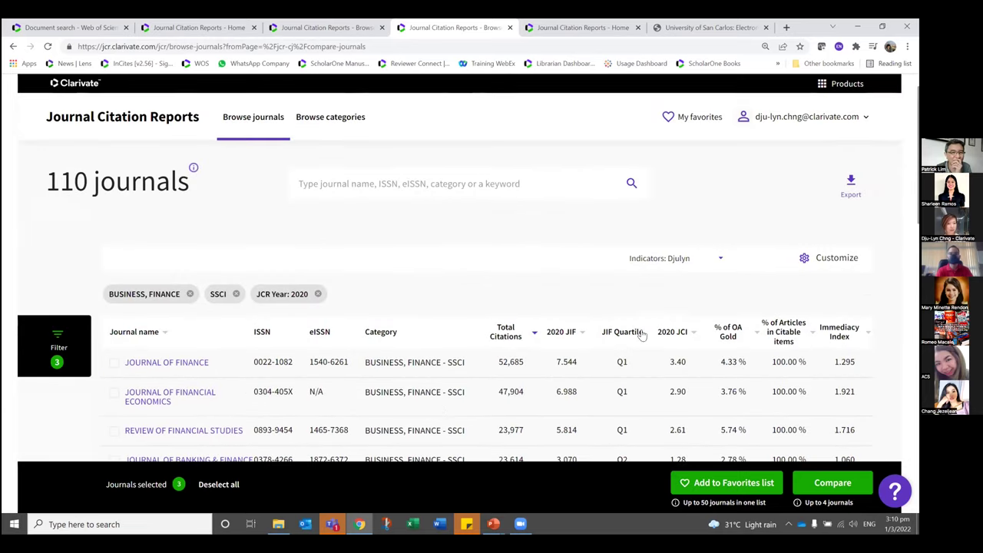
scroll(711, 293, "down", 1)
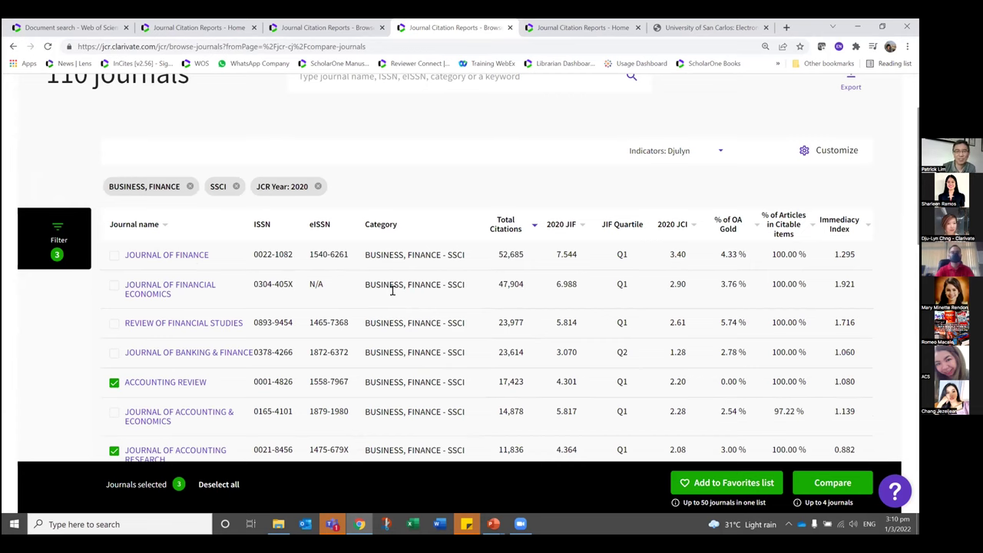
scroll(230, 315, "up", 2)
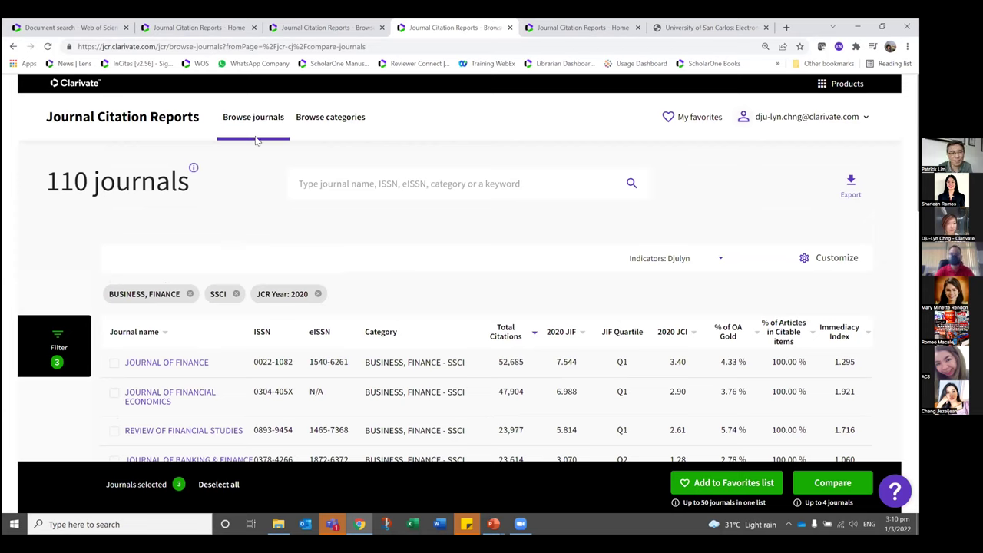
- Browse journals by category group, expand Arts & Humanities, Interdisciplinary, and list all 8 of its categories
left_click(343, 120)
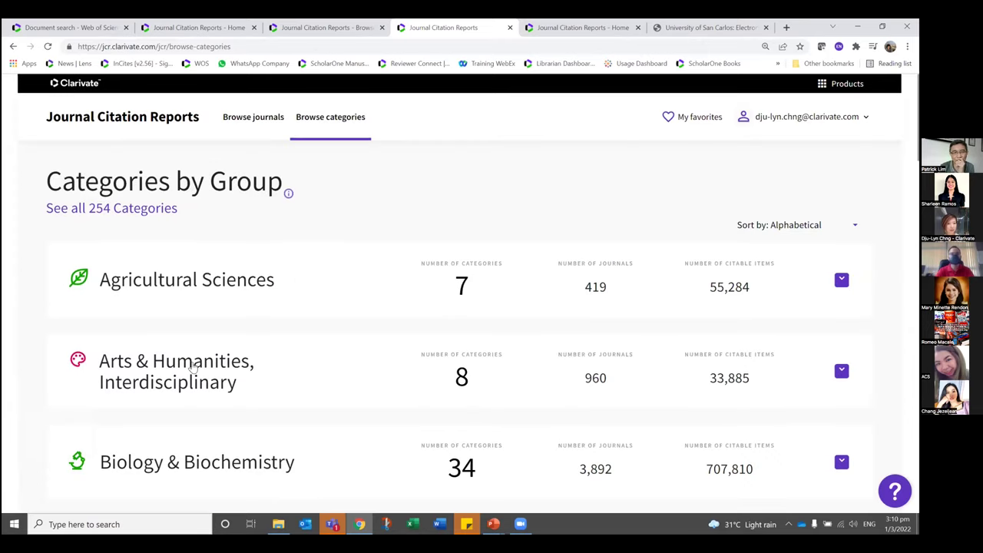
left_click(192, 367)
scroll(296, 279, "down", 2)
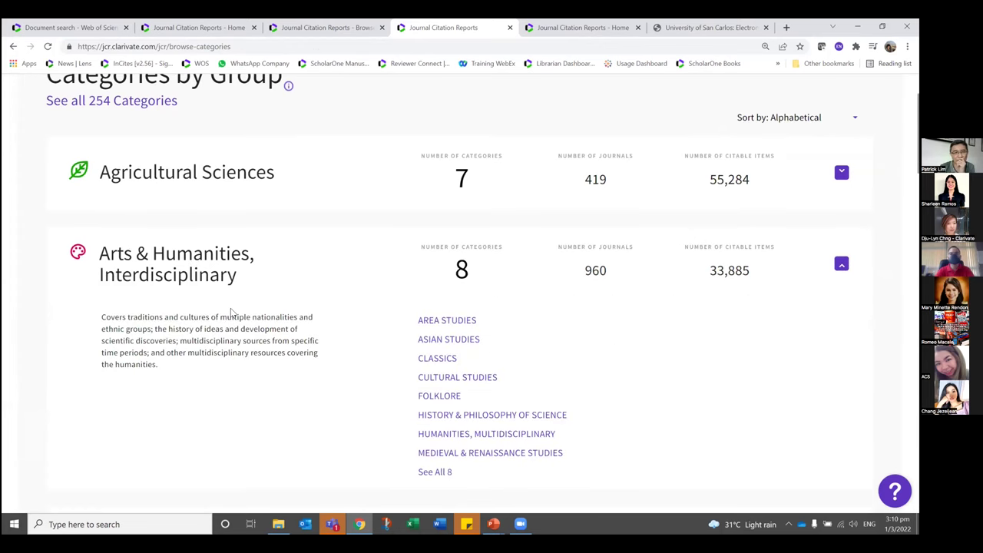
scroll(298, 278, "down", 2)
left_click(435, 365)
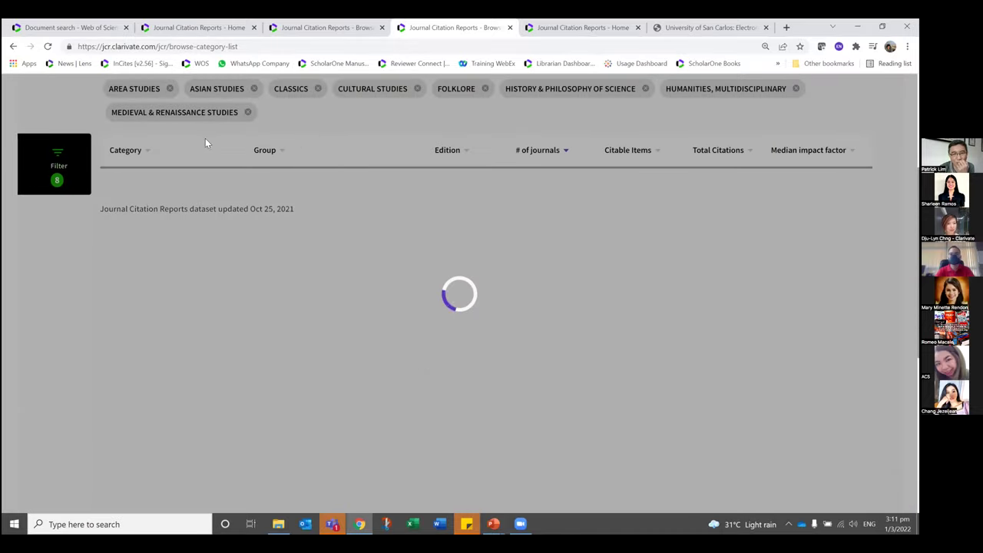
scroll(200, 206, "up", 2)
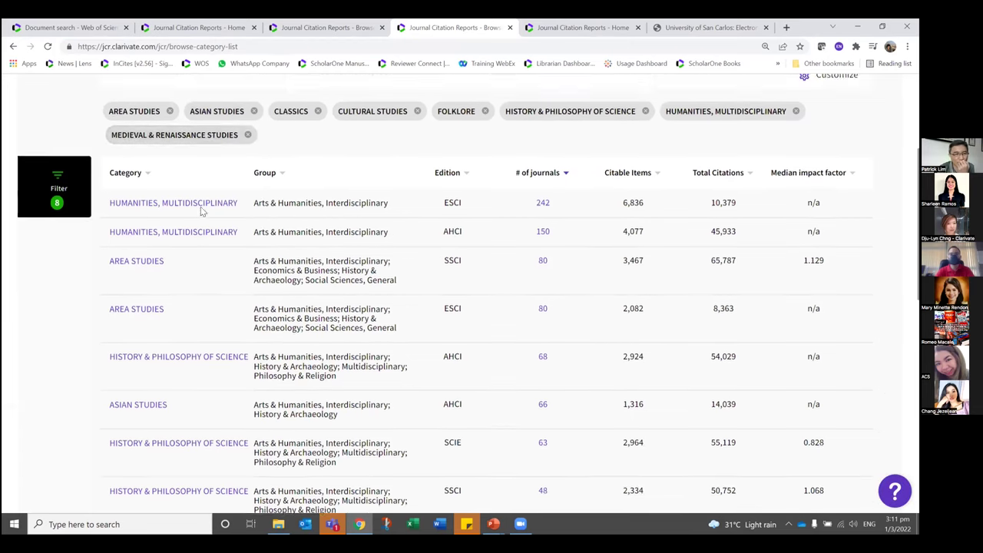
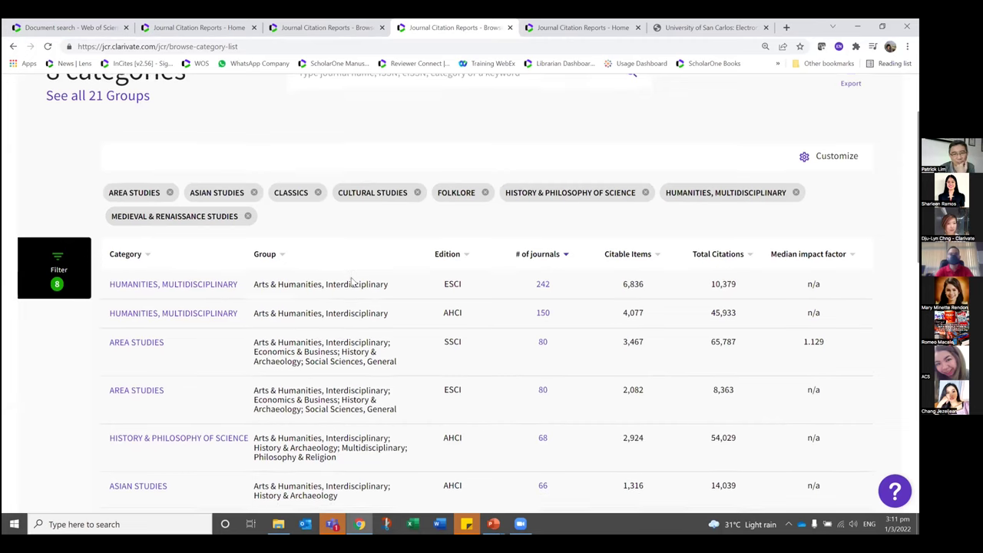
- Review the arts and humanities categories and their groups, highlighting the edition values of the two Cultural Studies entries
scroll(351, 281, "down", 1)
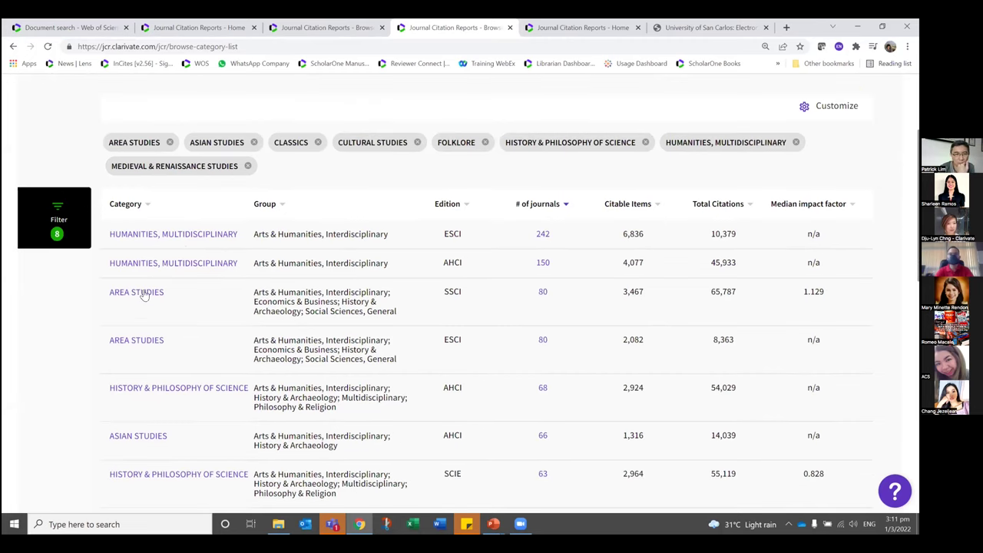
scroll(165, 206, "down", 2)
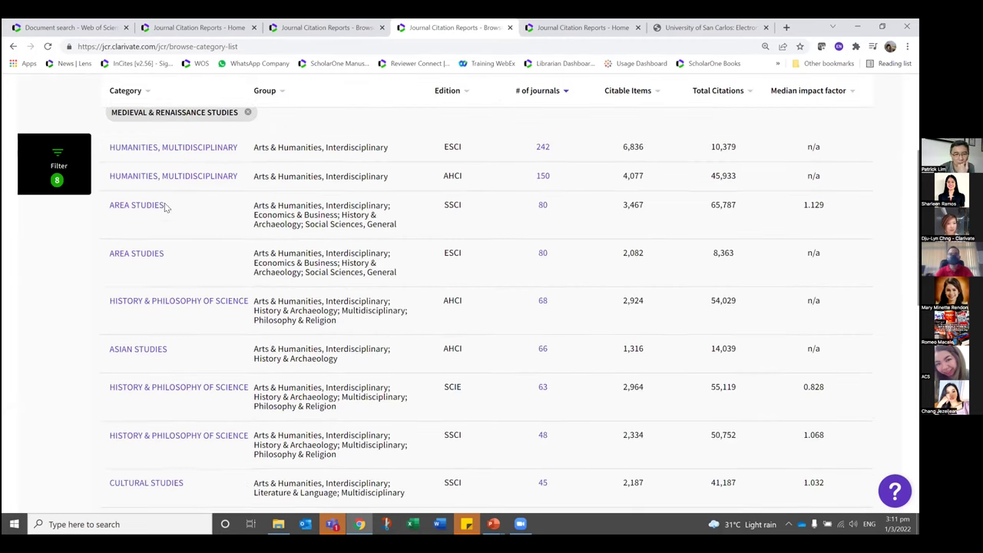
scroll(150, 388, "down", 1)
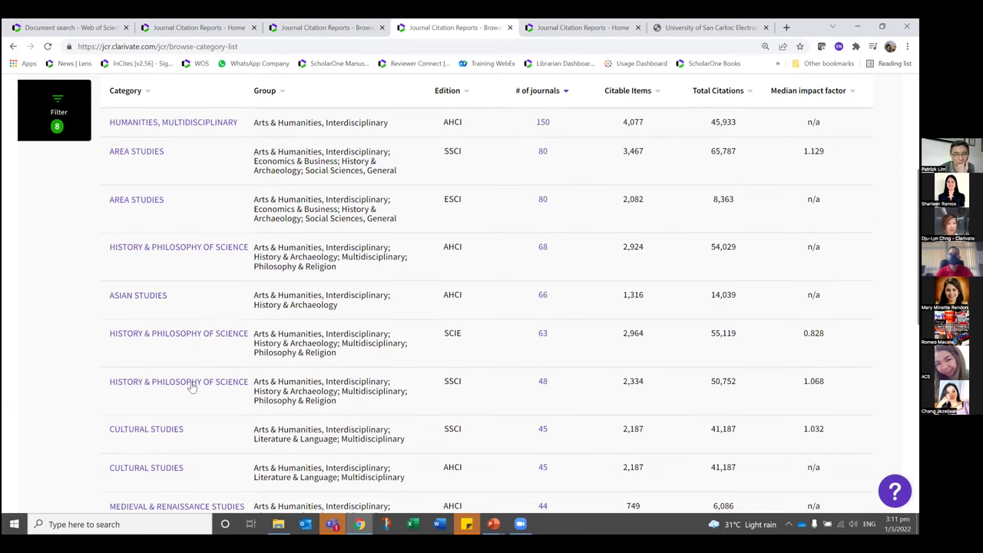
scroll(196, 369, "down", 1)
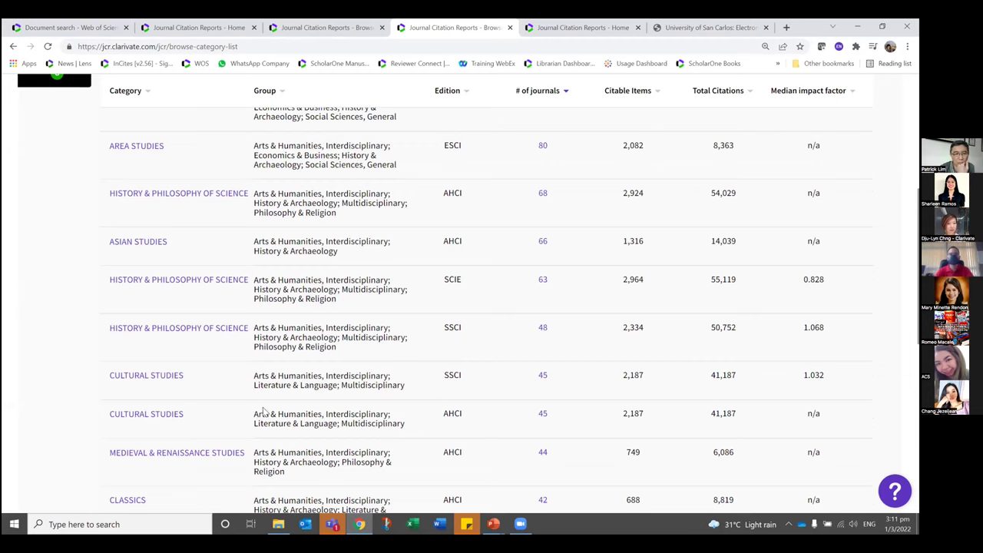
scroll(200, 355, "down", 1)
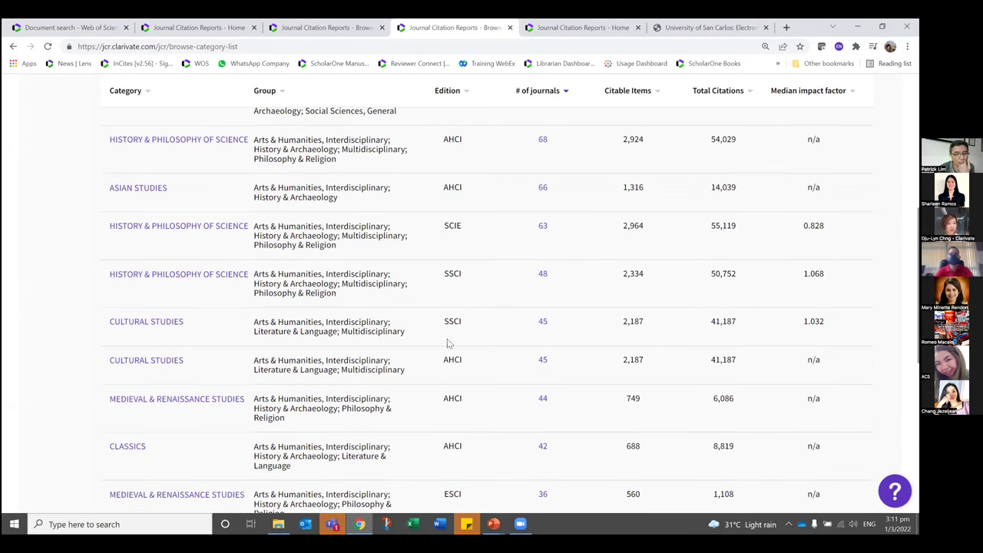
double_click(465, 324)
double_click(462, 361)
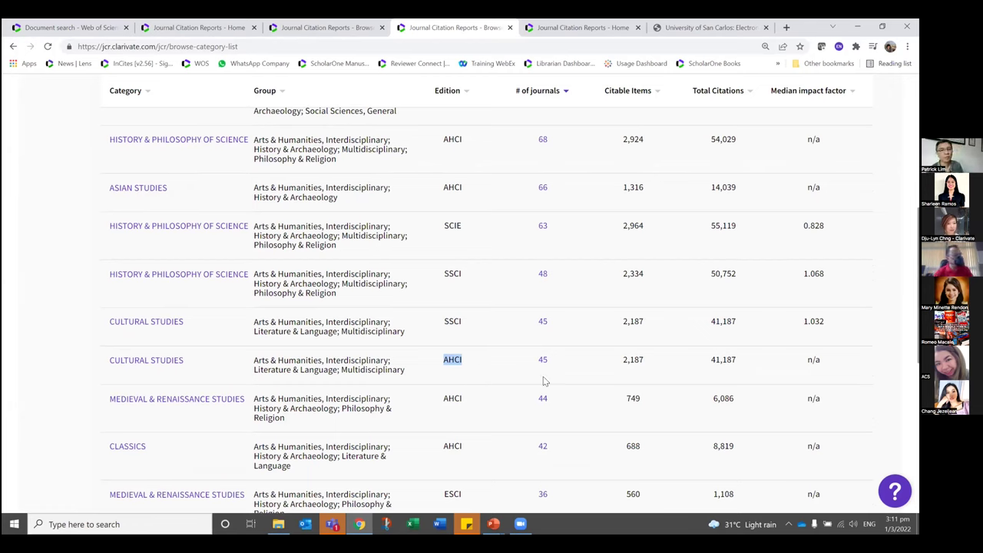
- Open the journal list of the Cultural Studies category in the SSCI edition and rank it by 2020 JIF
left_click(543, 323)
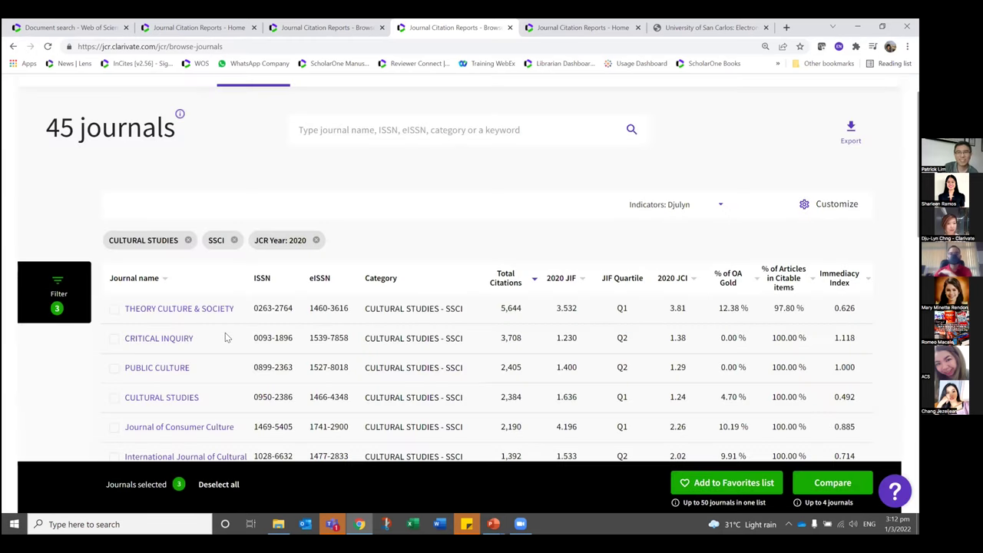
scroll(226, 339, "down", 1)
scroll(115, 188, "up", 2)
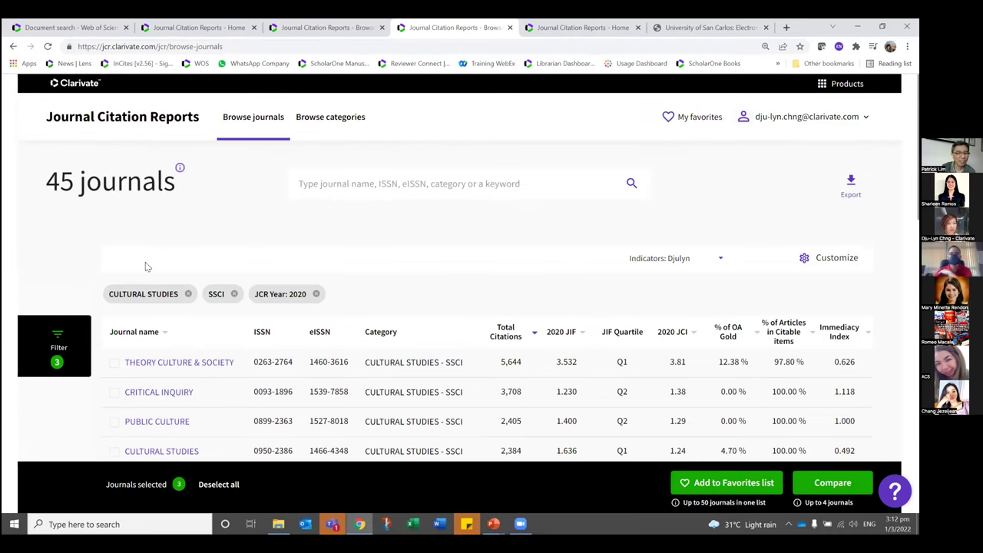
scroll(147, 267, "down", 2)
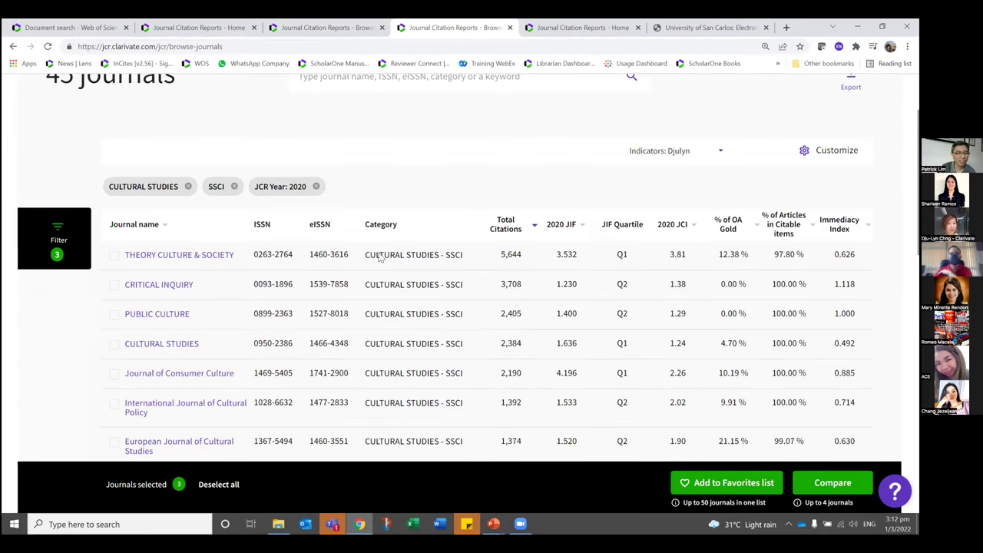
left_click(574, 225)
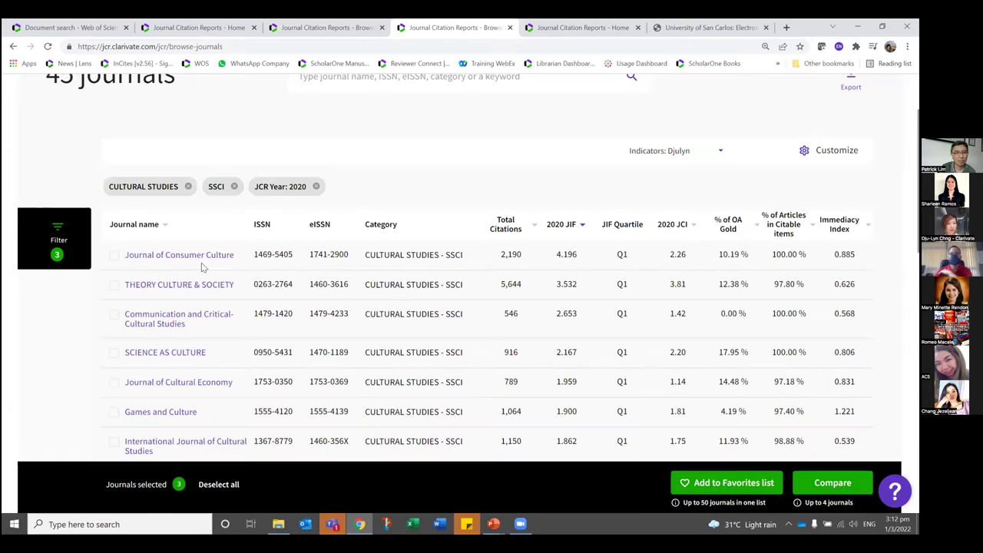
- Compare 2020 JIF, JIF quartile and JCI down the Cultural Studies list, highlighting the JCI of TOPIA-Canadian Journal of Cultural Studies
scroll(201, 263, "down", 1)
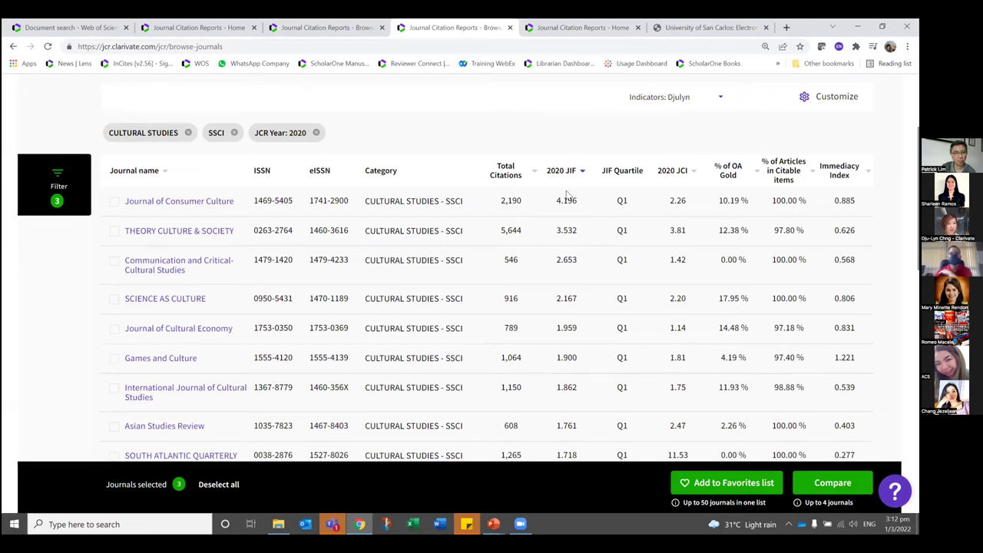
scroll(587, 408, "down", 2)
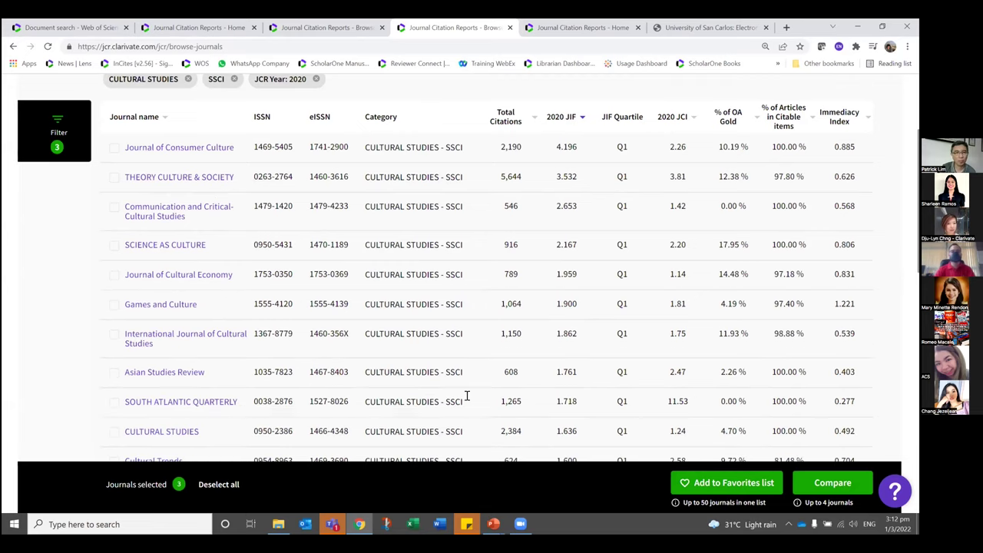
scroll(223, 410, "down", 3)
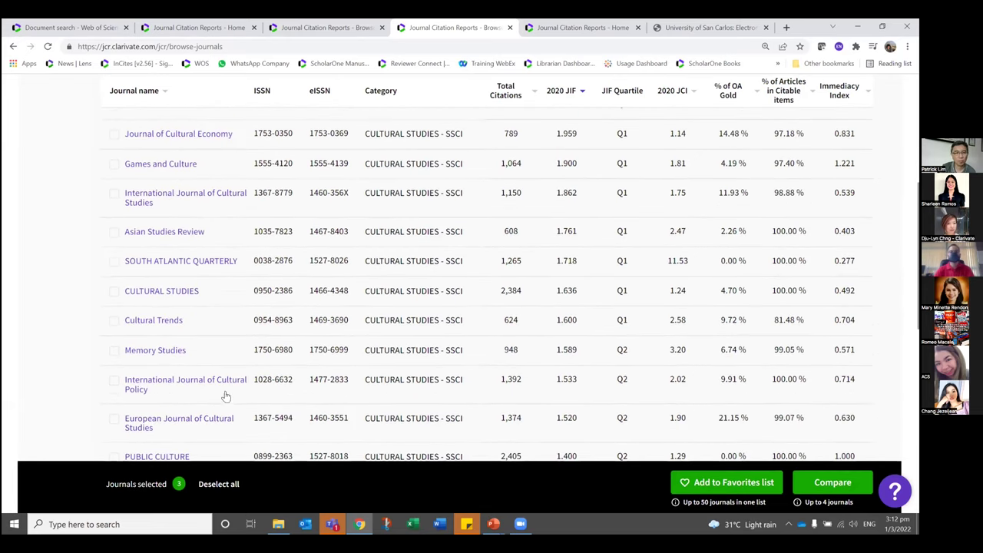
scroll(234, 402, "down", 1)
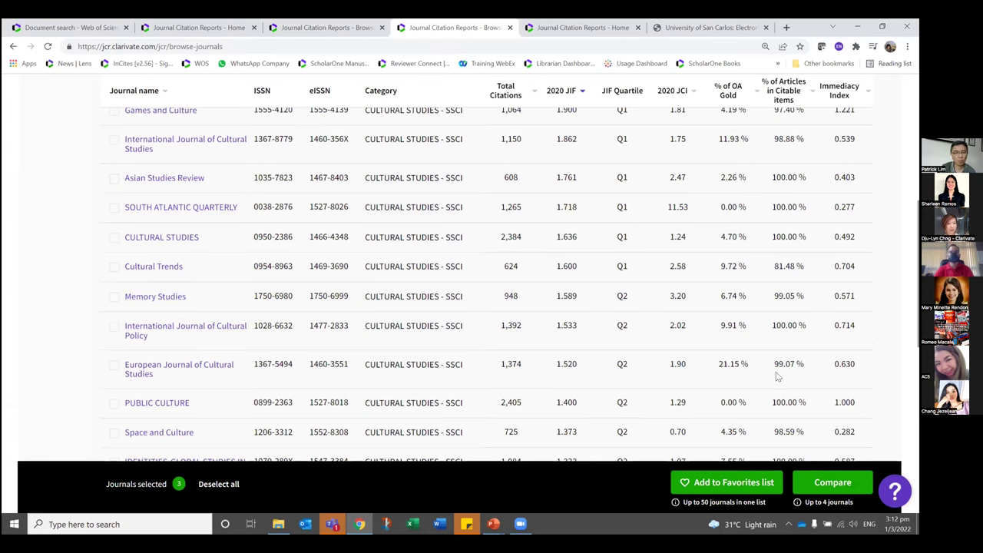
scroll(663, 385, "up", 5)
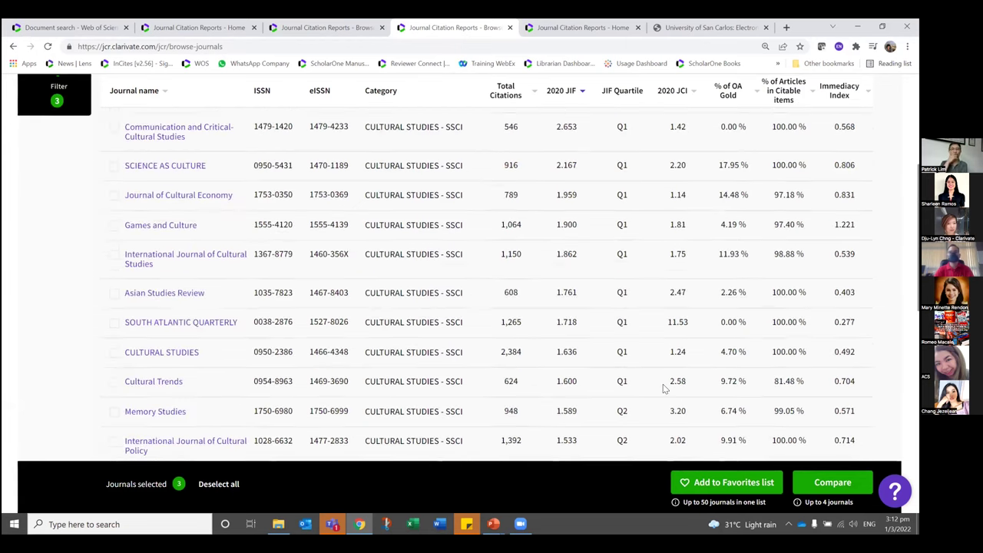
scroll(606, 372, "up", 1)
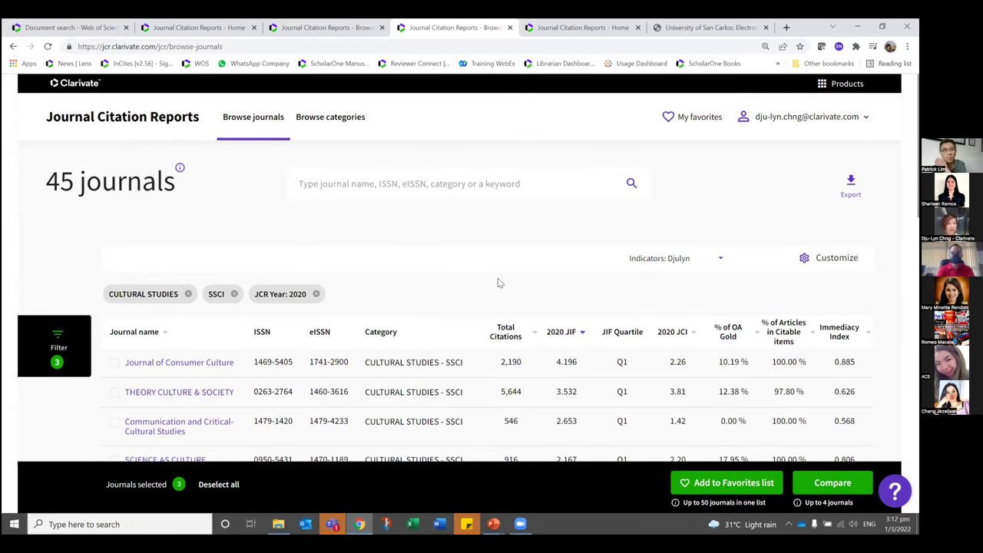
scroll(581, 359, "down", 1)
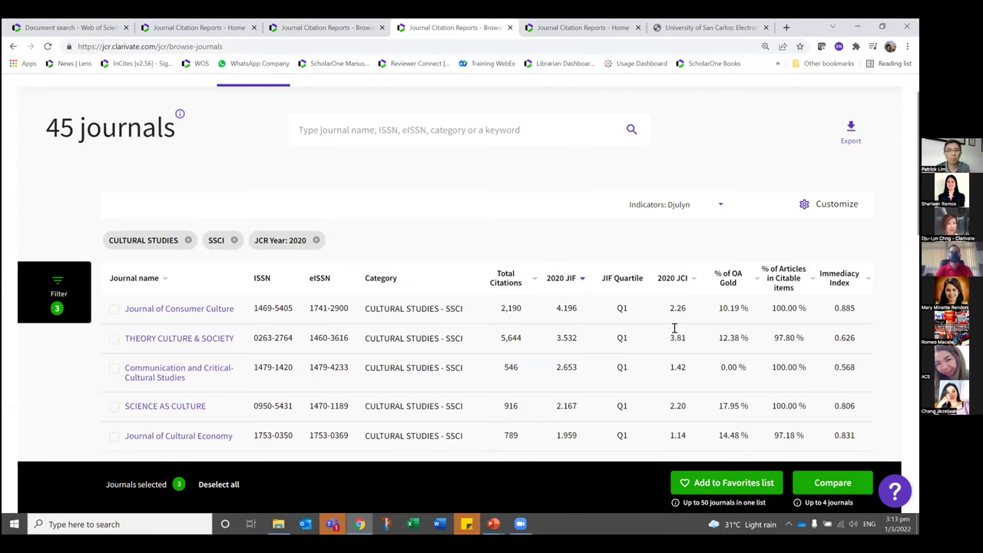
scroll(674, 328, "down", 2)
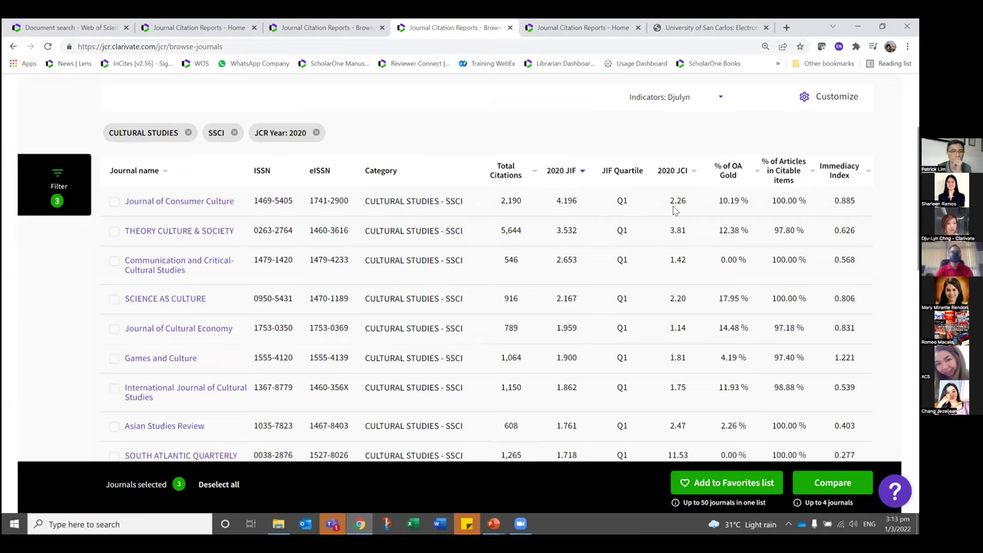
scroll(679, 334, "down", 3)
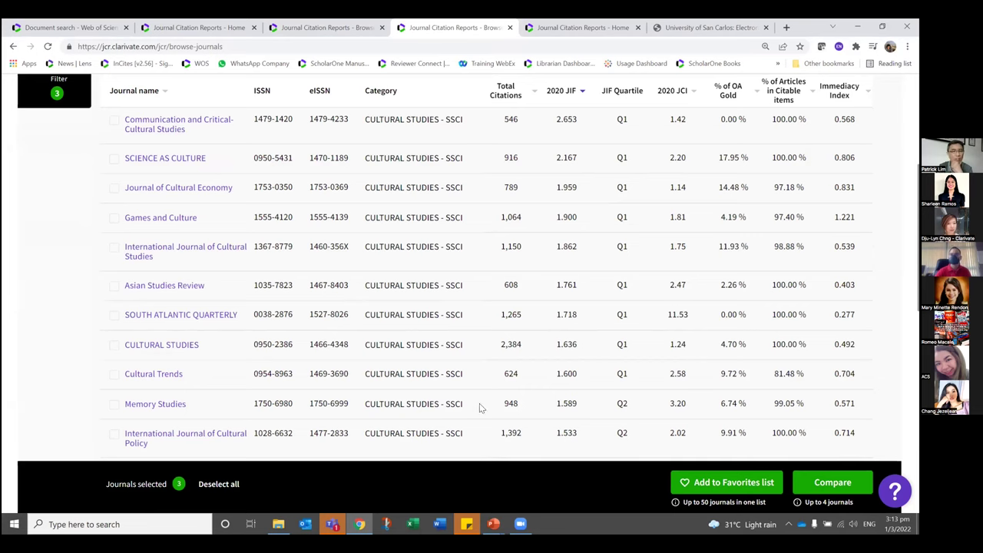
scroll(576, 377, "down", 2)
scroll(681, 346, "down", 2)
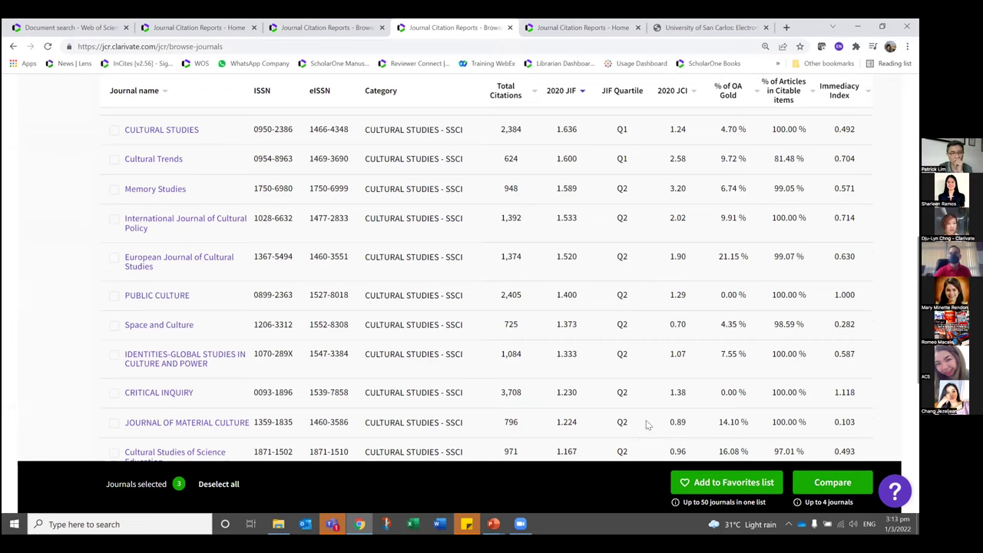
scroll(654, 361, "down", 3)
left_click_drag(673, 276, 686, 282)
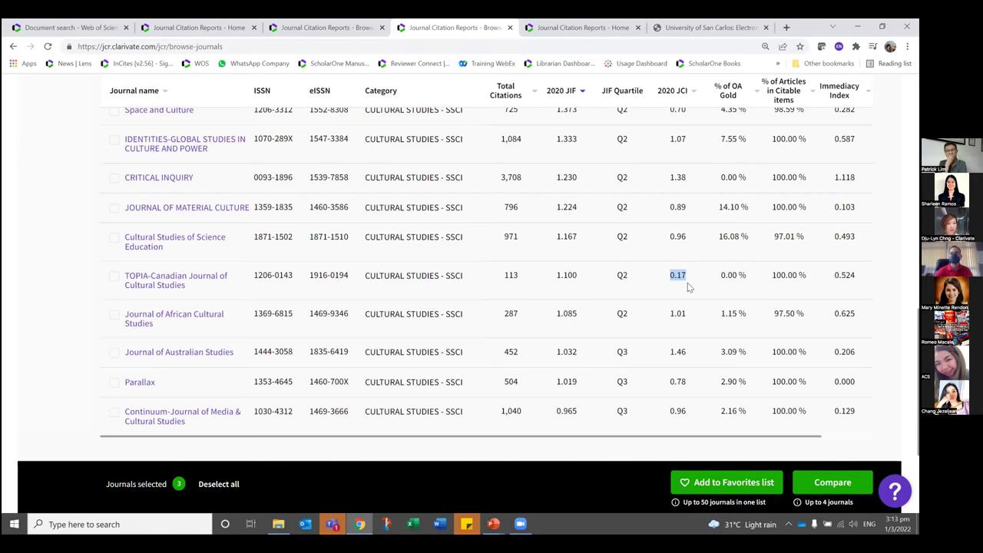
scroll(607, 367, "up", 1)
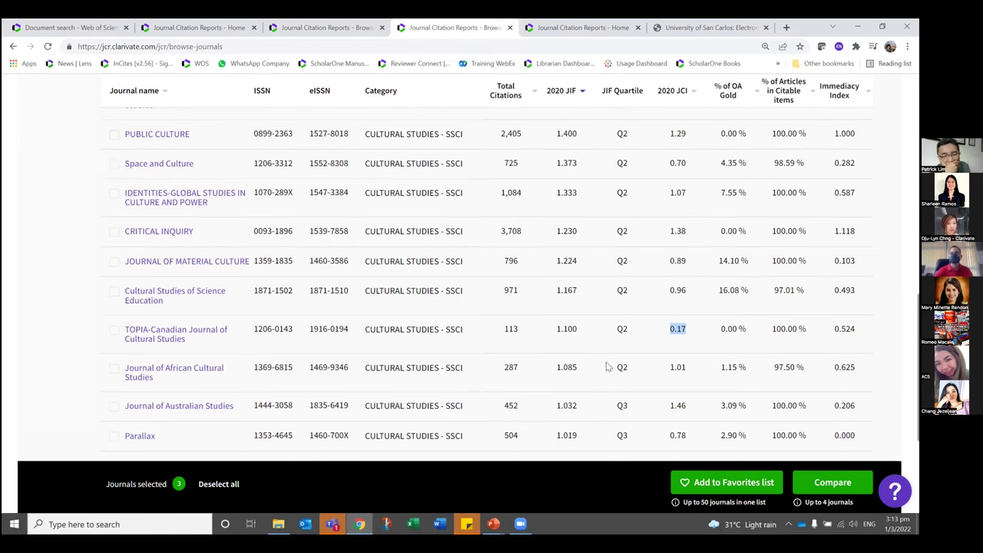
- Browse the journal categories by group and review the alphabetical group list from Agricultural Sciences down to Social Sciences, General
scroll(576, 332, "up", 8)
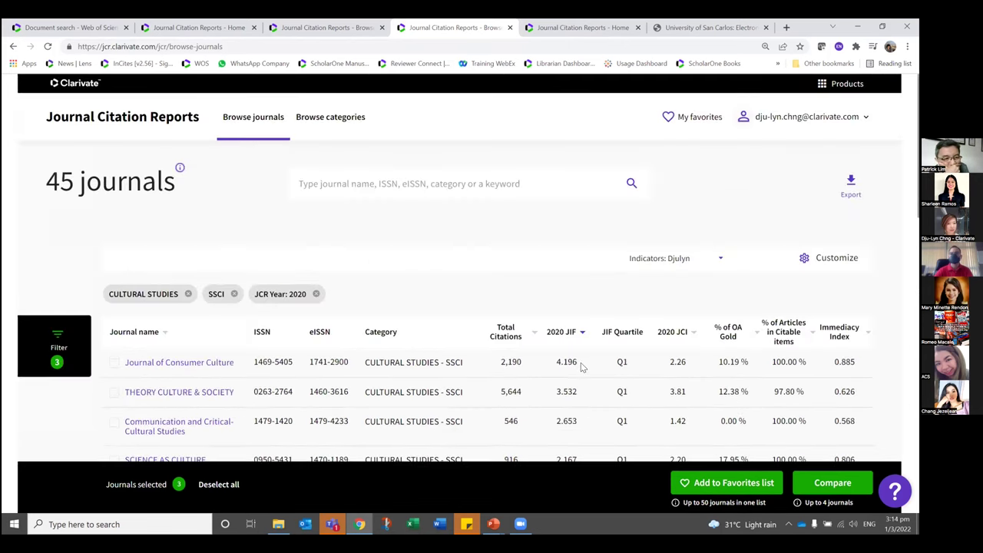
left_click(331, 119)
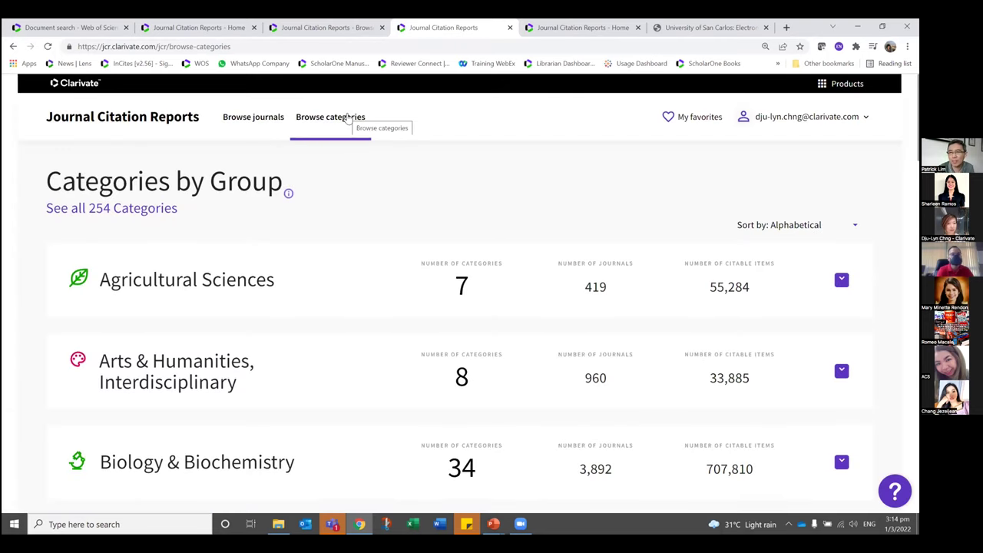
scroll(406, 314, "down", 3)
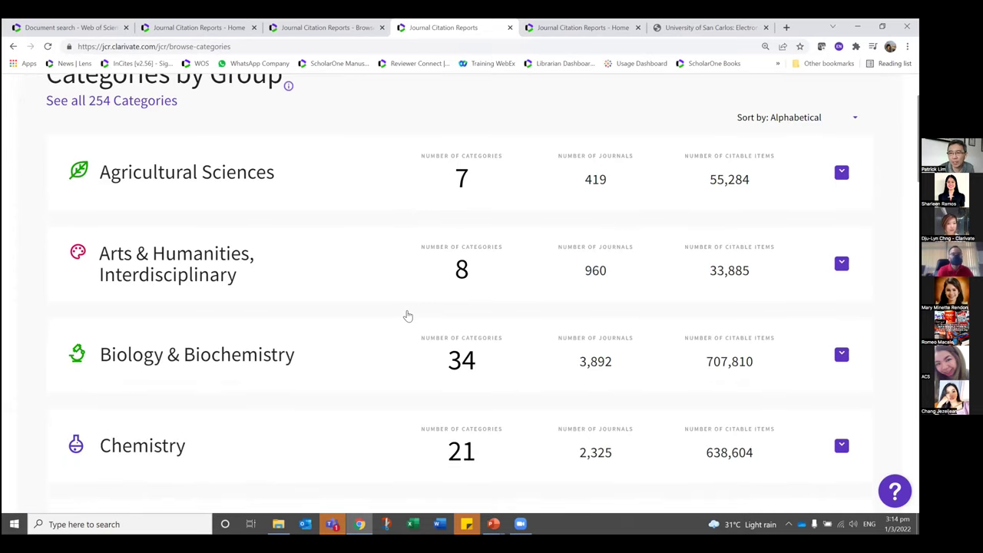
scroll(405, 316, "down", 1)
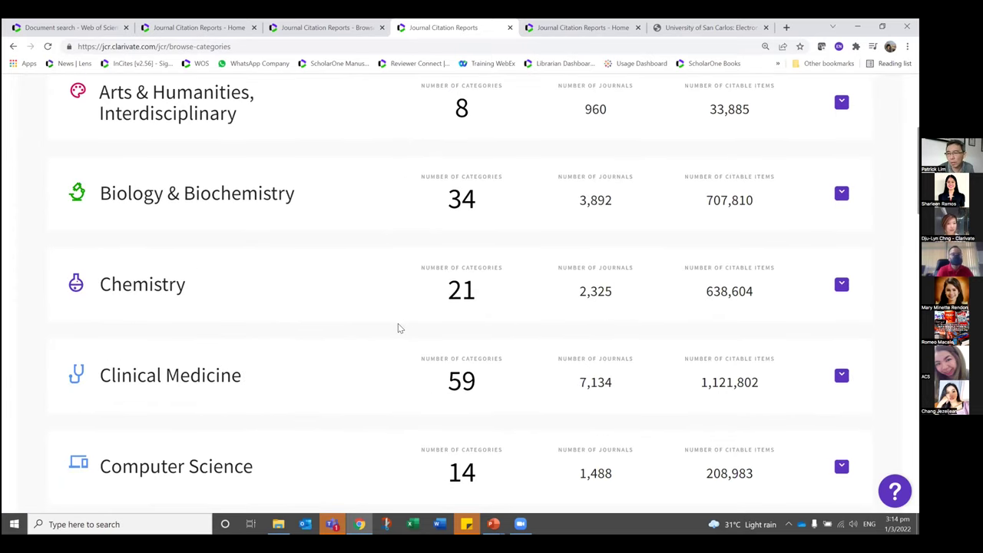
scroll(398, 328, "down", 3)
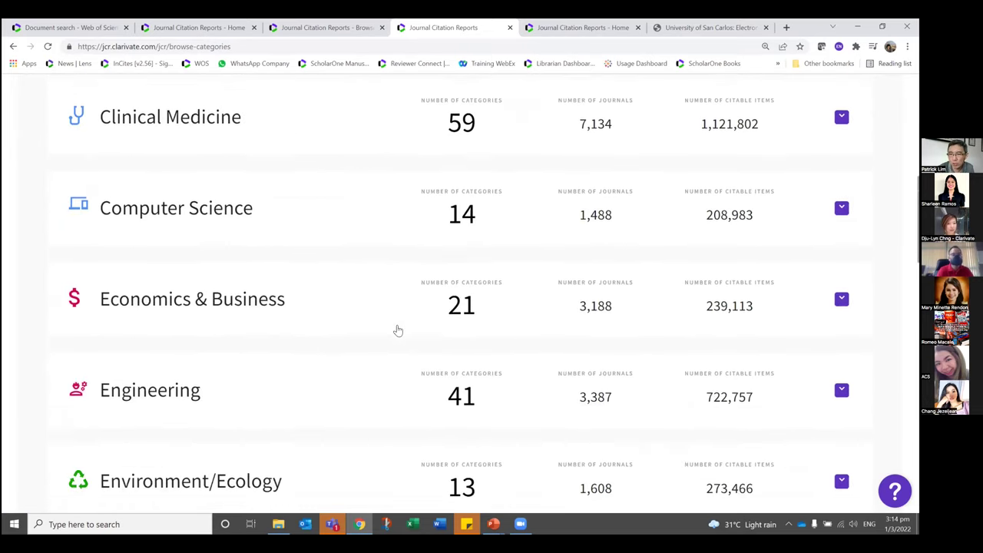
scroll(398, 330, "down", 1)
scroll(365, 338, "down", 3)
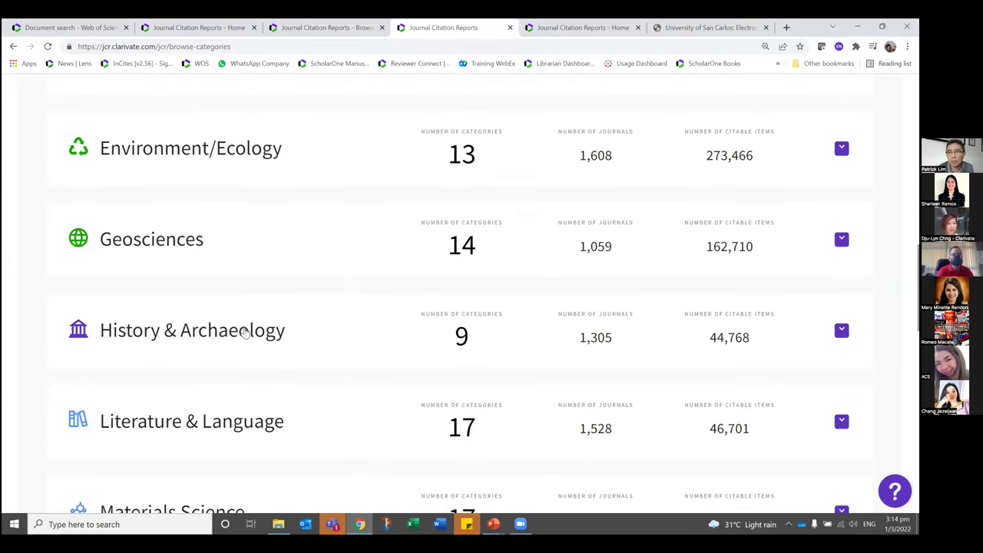
scroll(244, 332, "down", 6)
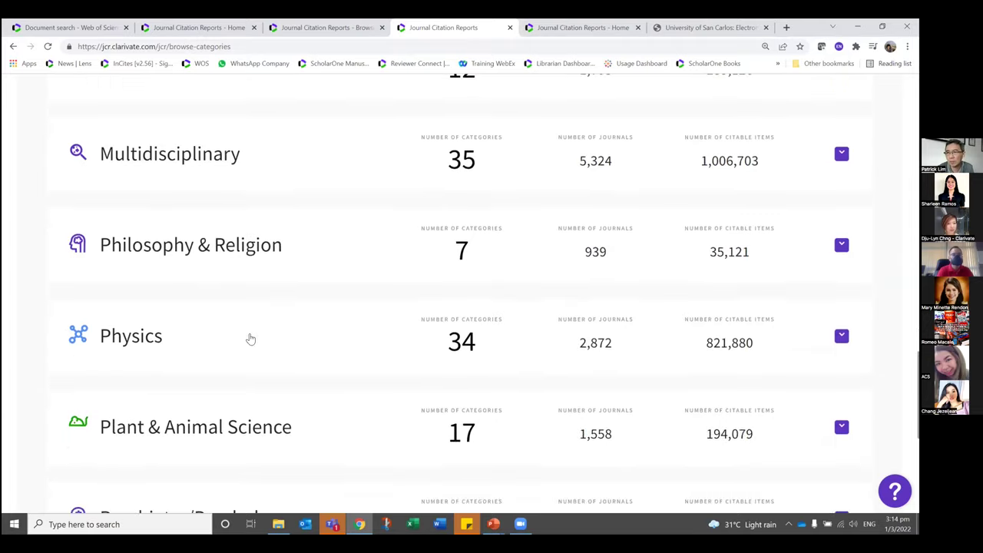
scroll(250, 338, "down", 2)
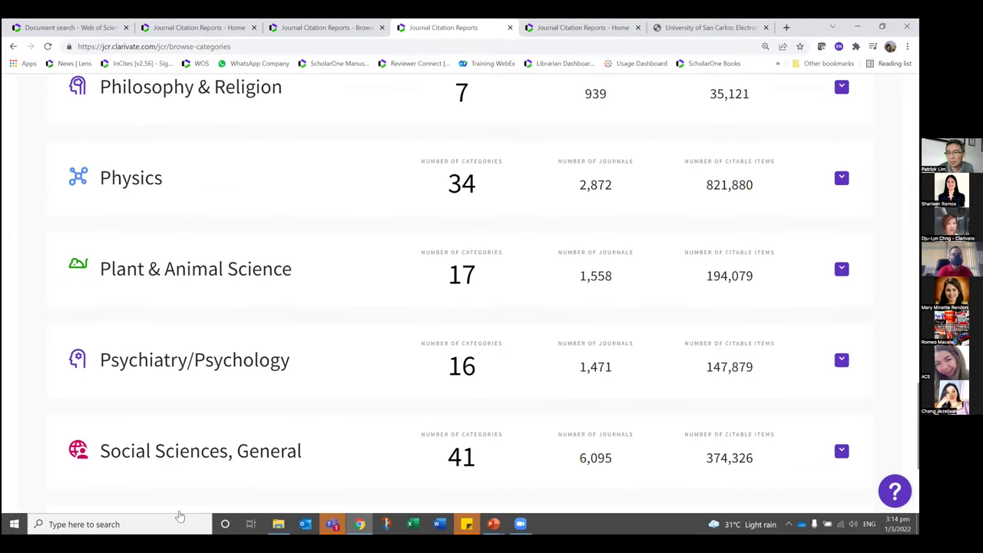
- Expand the Social Sciences, General group and review its categories, including the three education ones
left_click(211, 461)
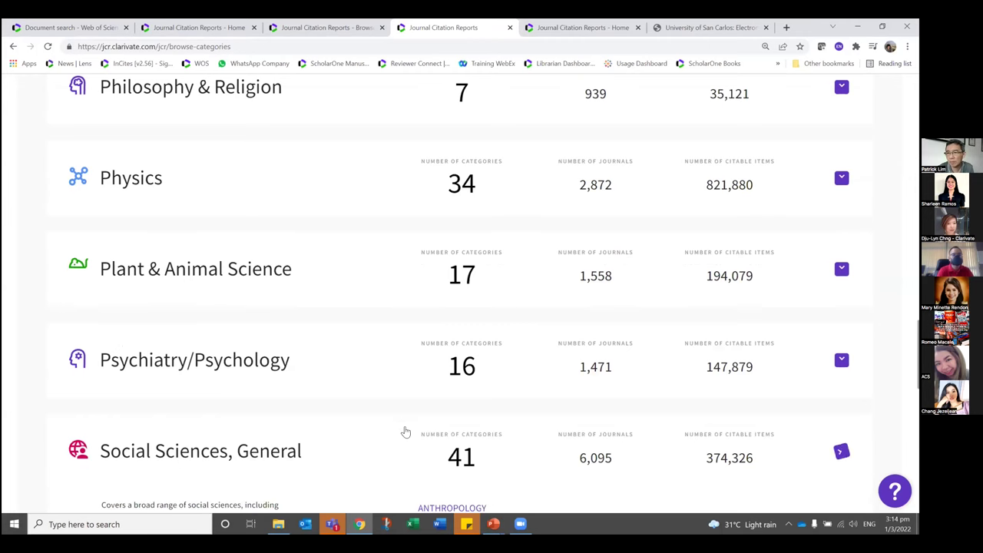
scroll(415, 406, "down", 3)
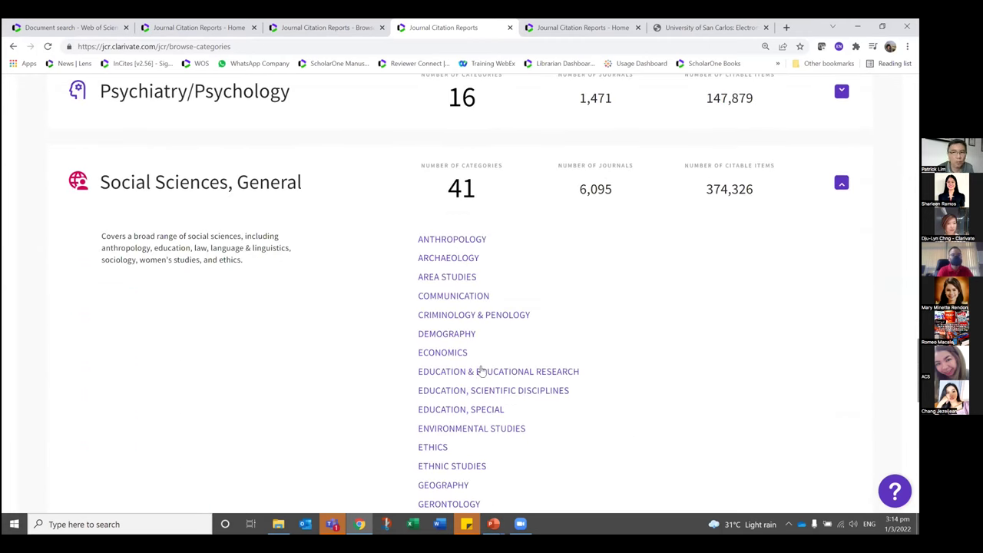
scroll(480, 360, "down", 1)
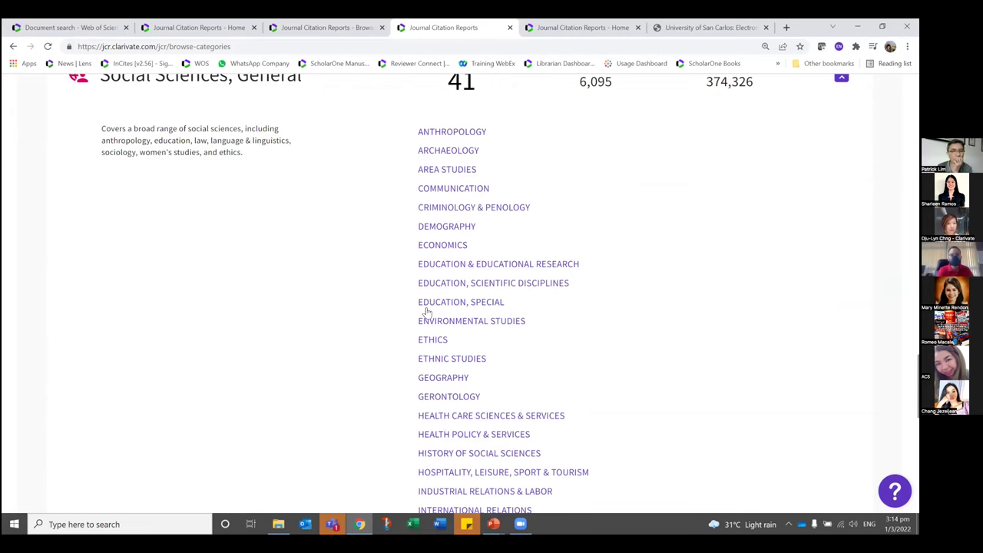
scroll(369, 307, "up", 15)
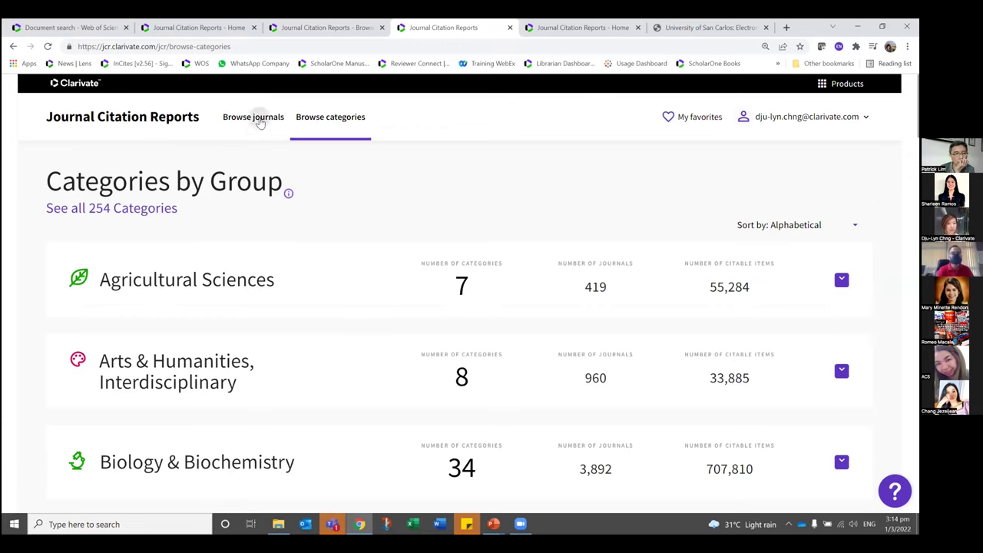
- Return to the journal list, check the available filters, and deselect all selected journals
left_click(258, 121)
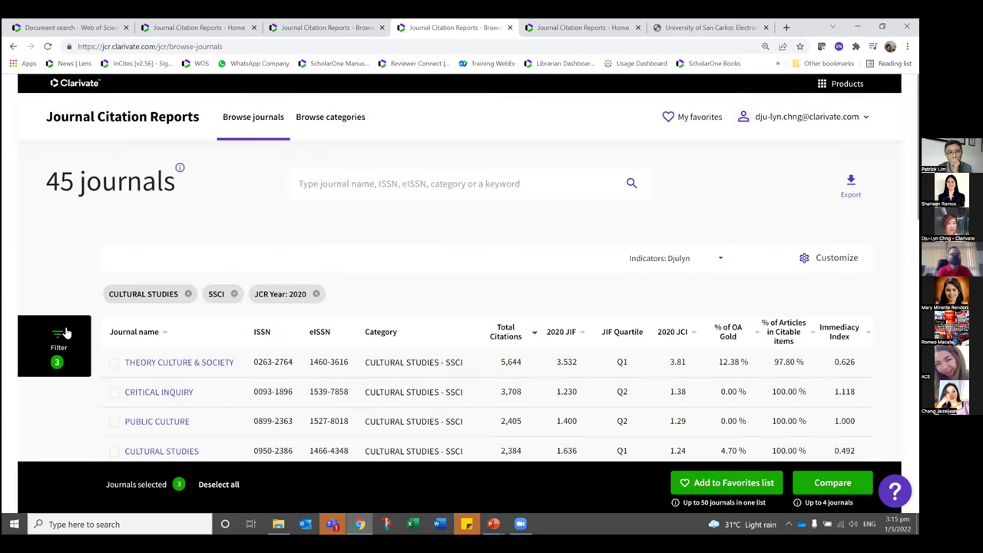
left_click(66, 332)
scroll(192, 337, "down", 2)
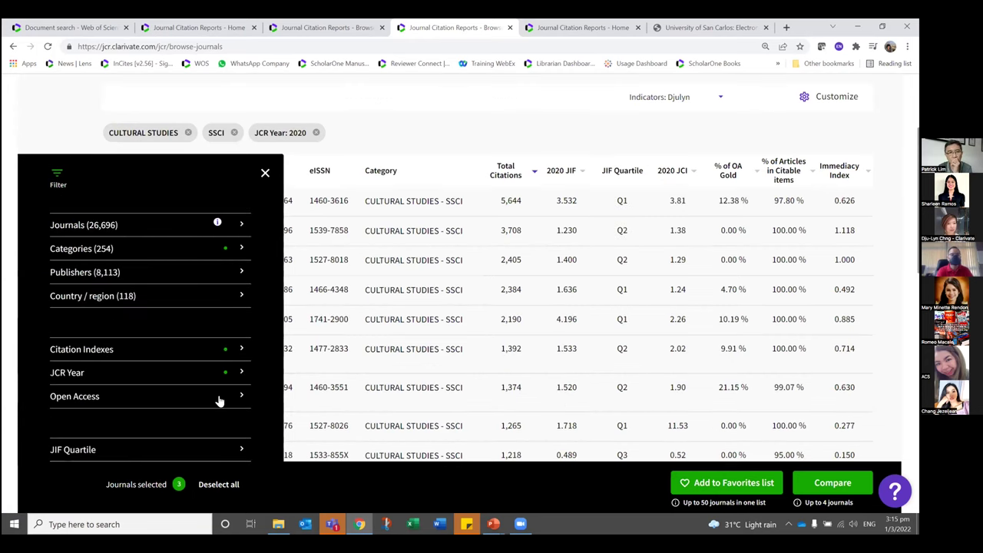
scroll(201, 485, "down", 2)
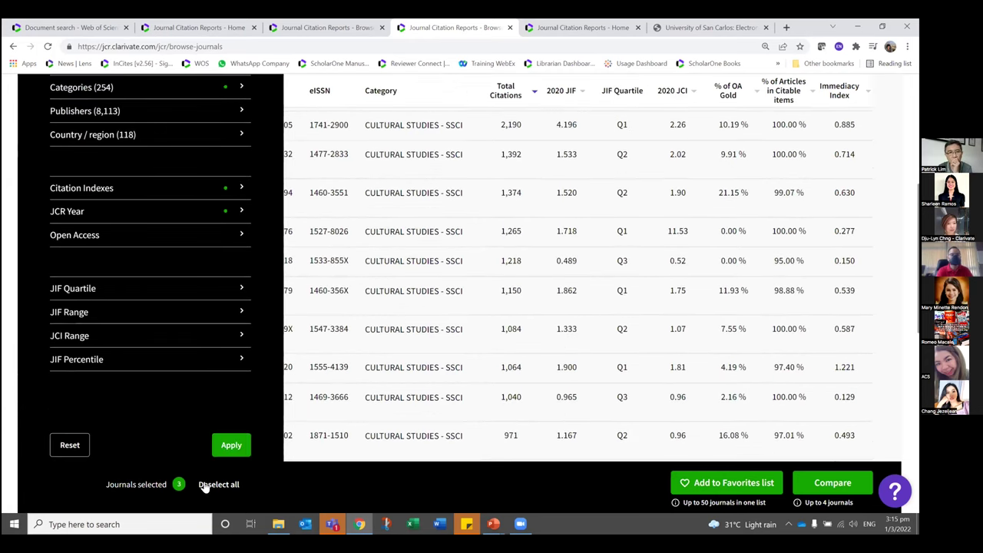
left_click(188, 501)
scroll(82, 271, "up", 5)
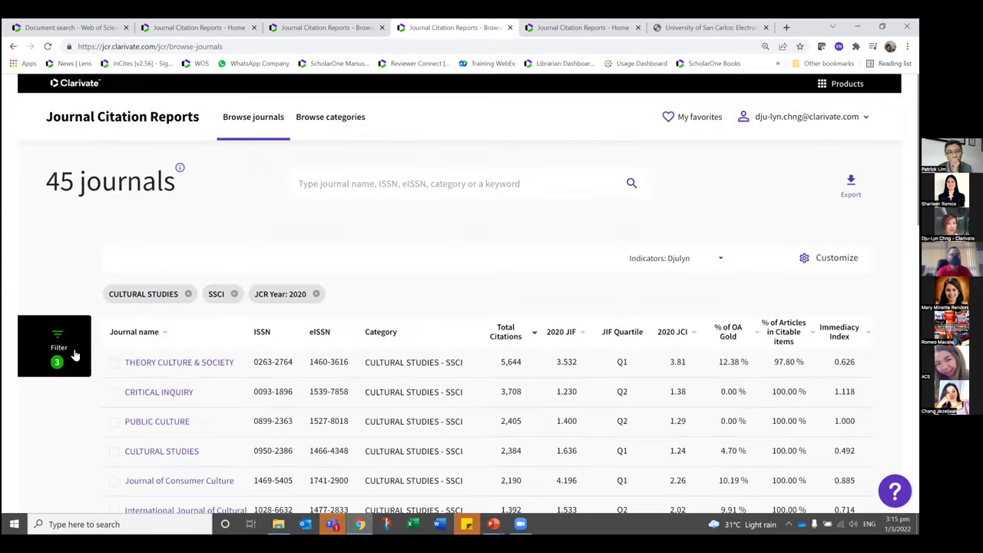
- Reset the Cultural Studies, SSCI and JCR Year 2020 filters so that all journals are listed
left_click(77, 352)
scroll(222, 402, "down", 4)
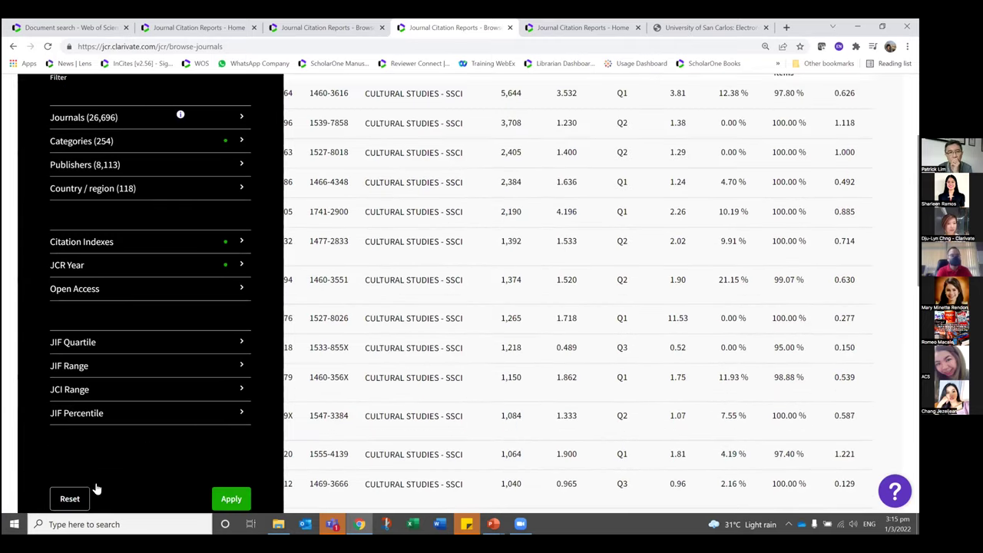
left_click(69, 391)
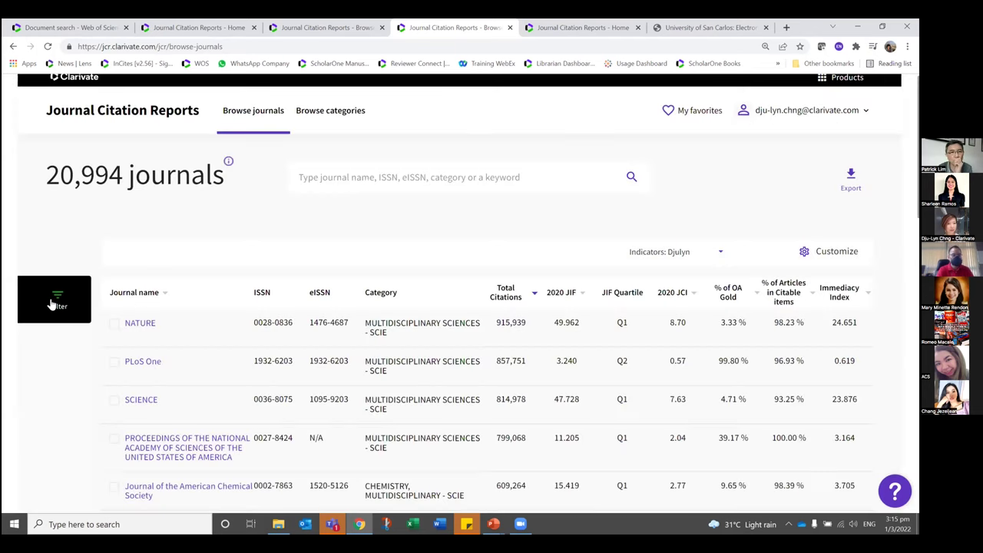
- Filter the journals by the categories Education & Educational Research, Education, Scientific Disciplines, and Education, Special, and highlight the journal count
left_click(50, 302)
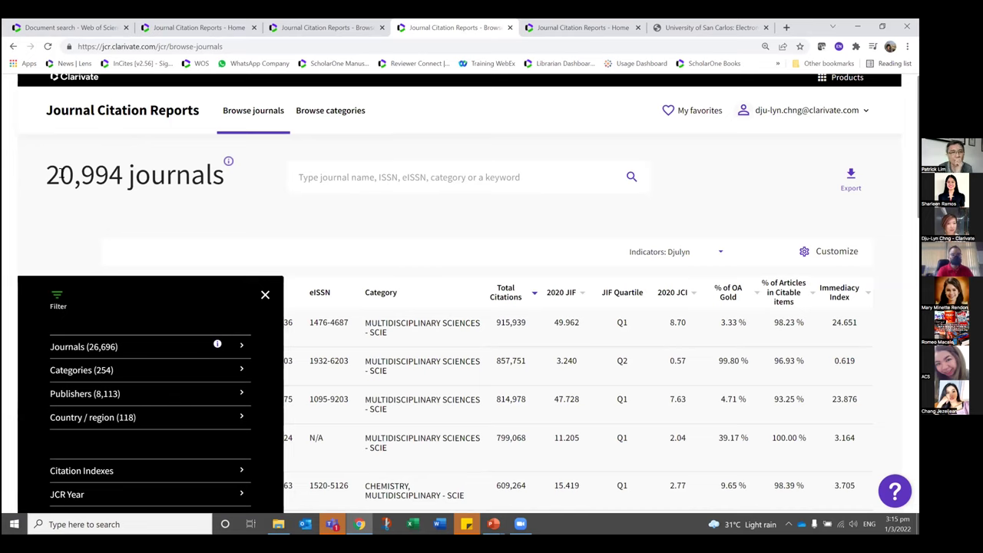
left_click(81, 372)
scroll(513, 400, "down", 1)
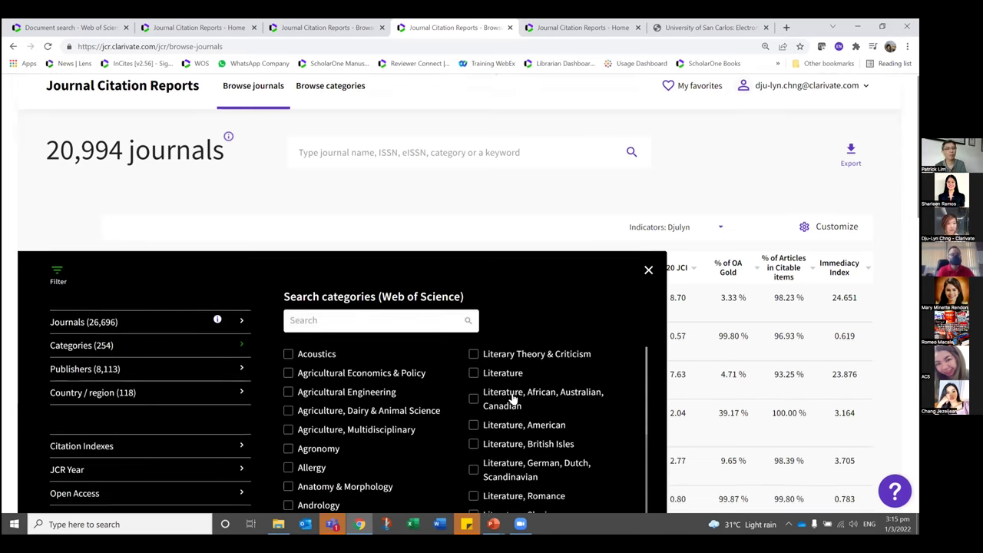
scroll(513, 400, "down", 5)
scroll(416, 386, "down", 6)
scroll(441, 387, "down", 5)
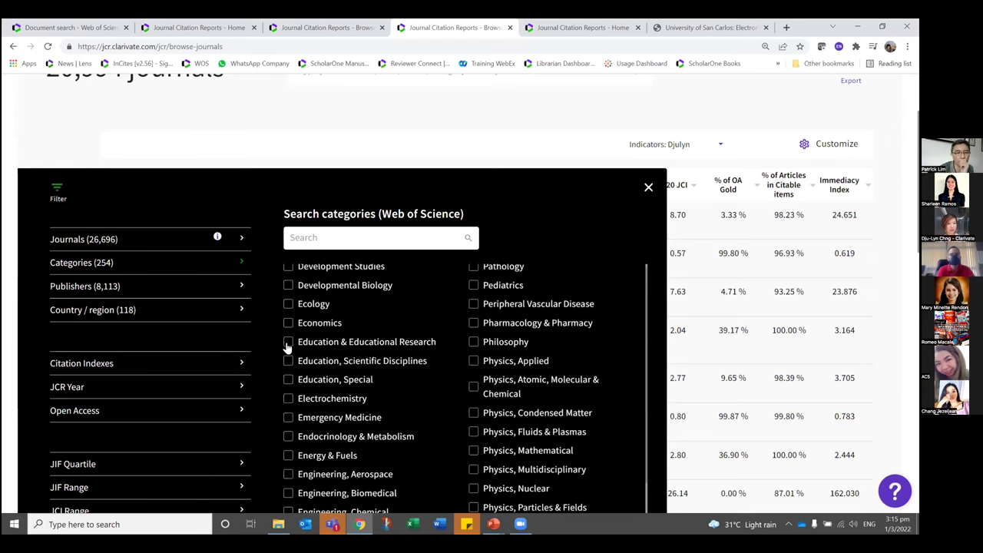
left_click(287, 362)
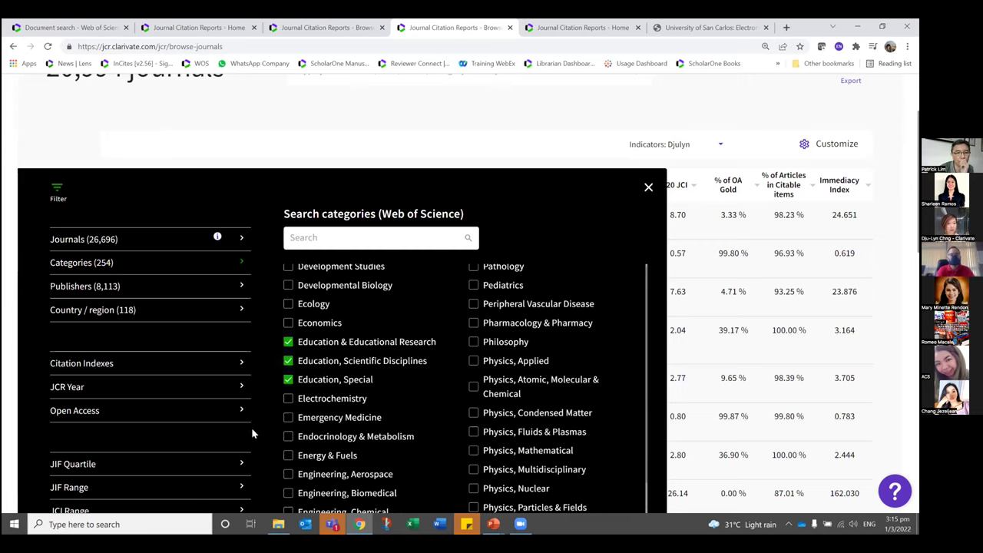
scroll(213, 428, "down", 4)
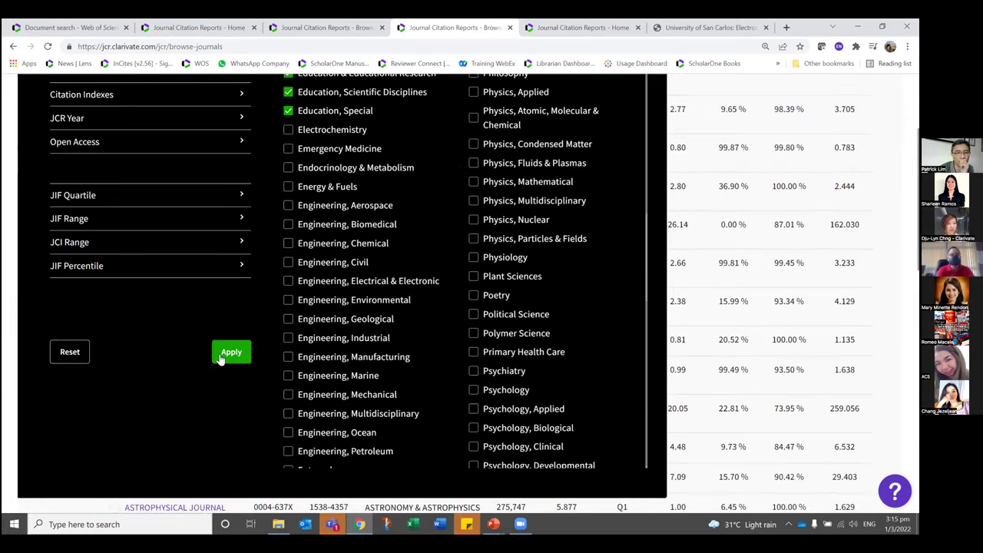
left_click(229, 353)
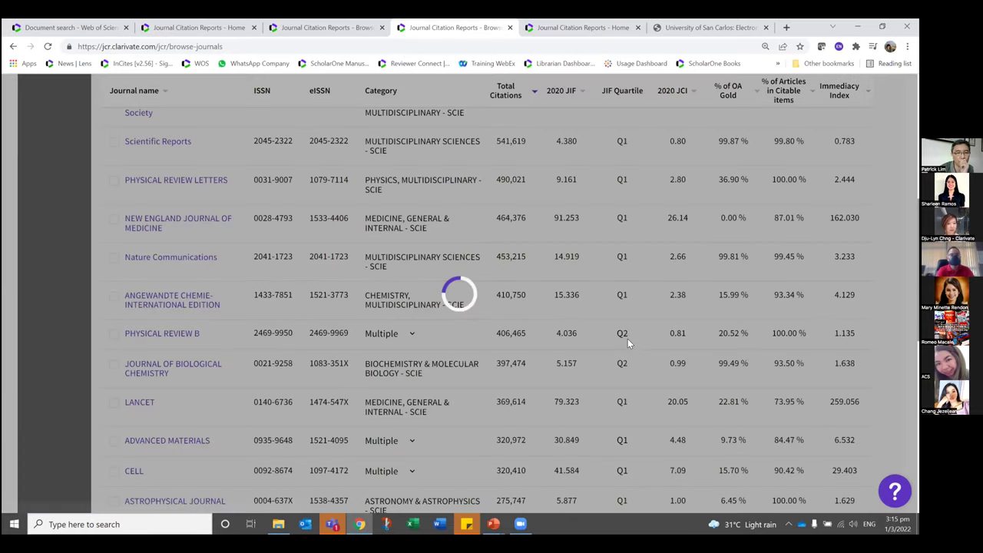
scroll(104, 182, "up", 5)
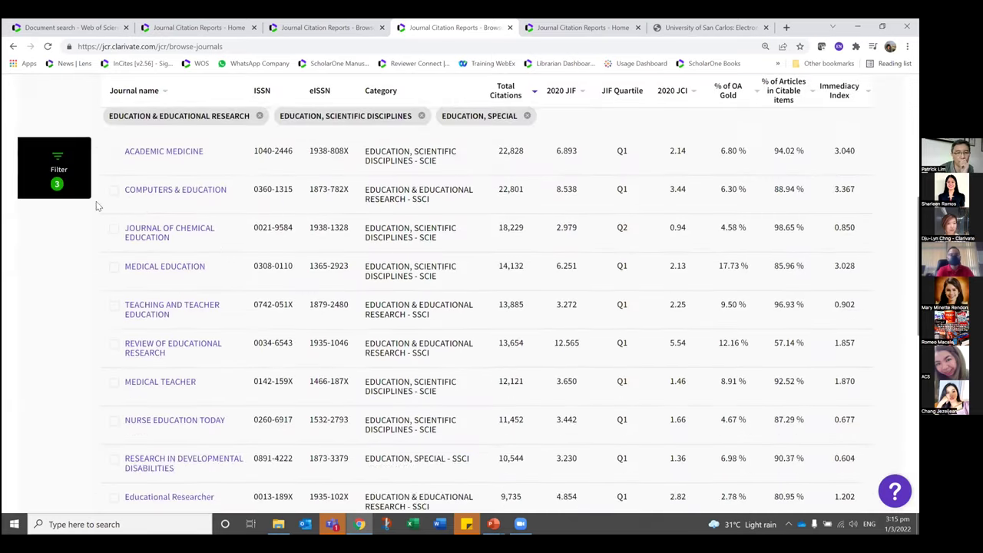
left_click_drag(104, 182, 46, 182)
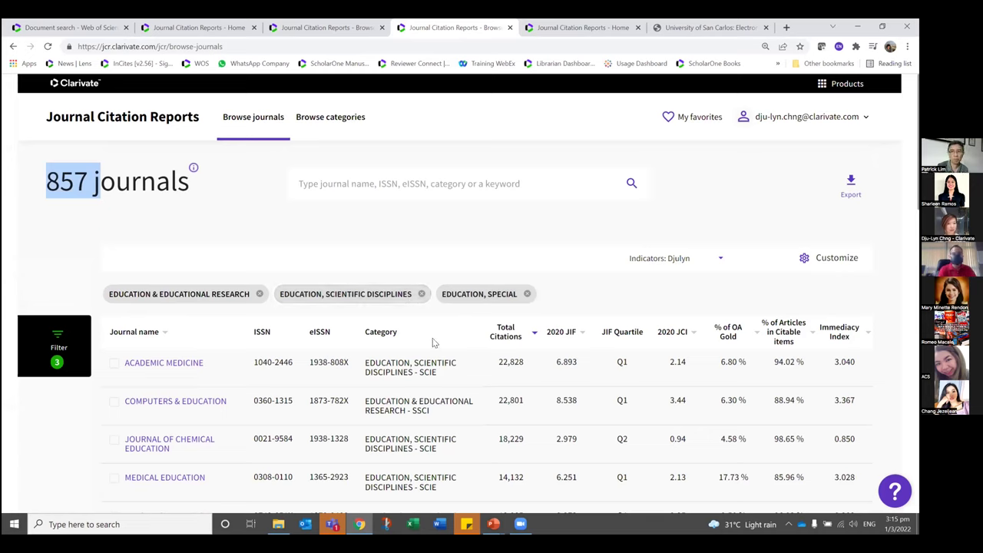
- Add a JIF Quartile filter to the education journals with Quartiles 1, 2, 3 and 4 all selected
left_click(71, 338)
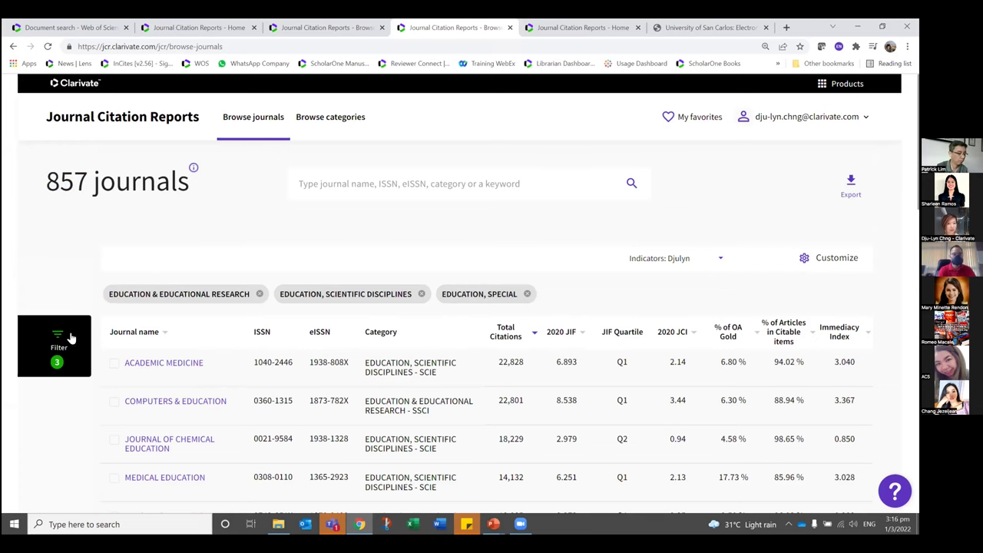
scroll(240, 413, "down", 4)
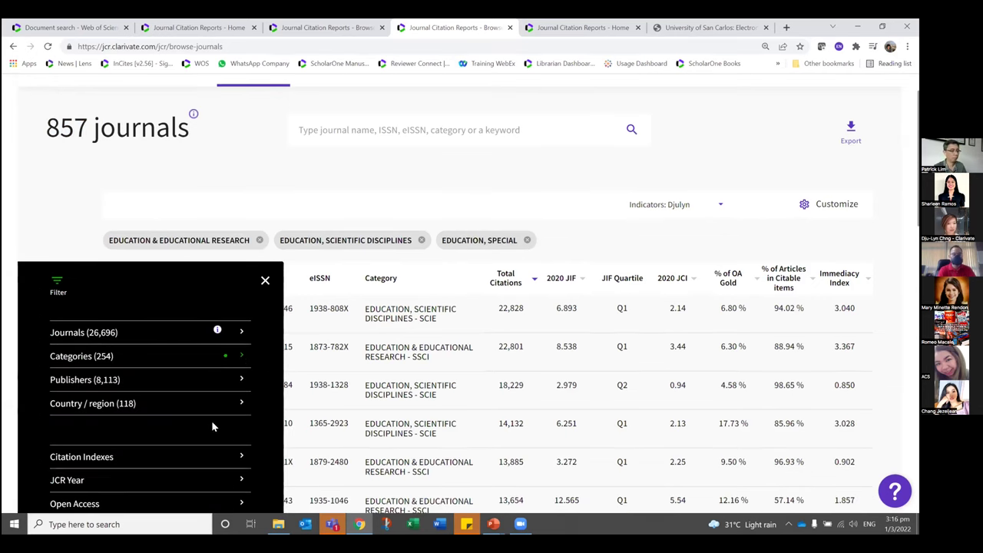
scroll(79, 368, "down", 1)
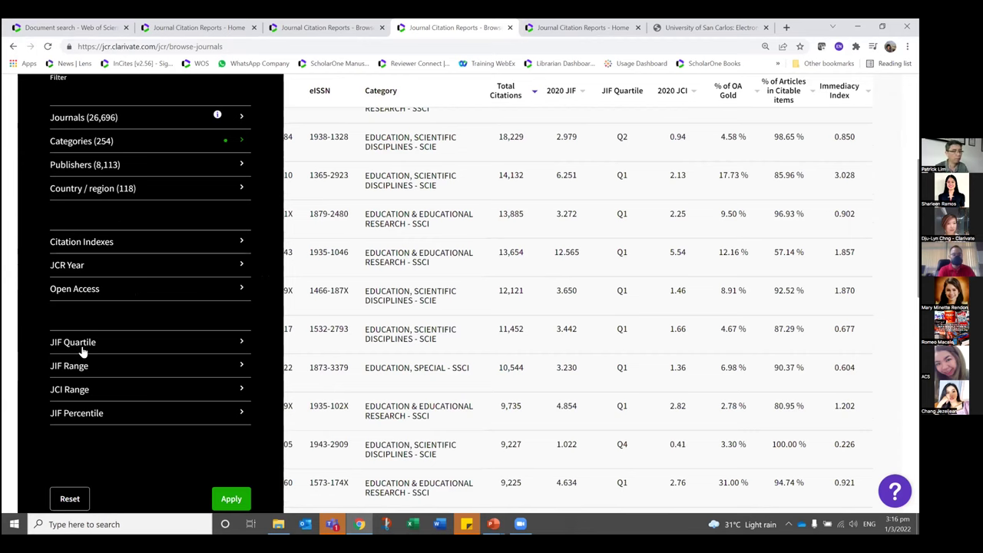
left_click(87, 344)
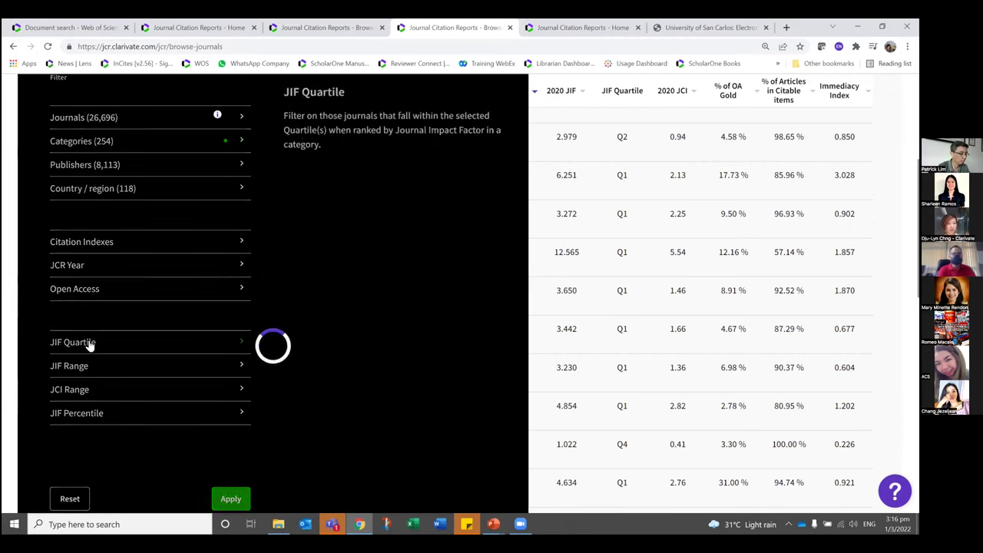
left_click(288, 177)
left_click(289, 196)
left_click(288, 235)
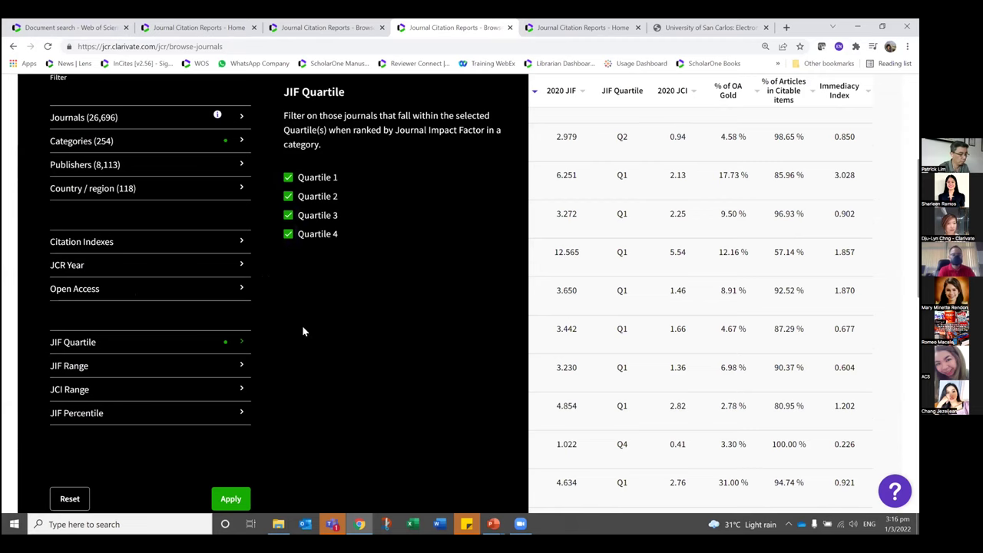
- Exclude the AHCI and ESCI citation indexes, keeping only SCIE and SSCI, and apply the filters to the education journals
left_click(139, 243)
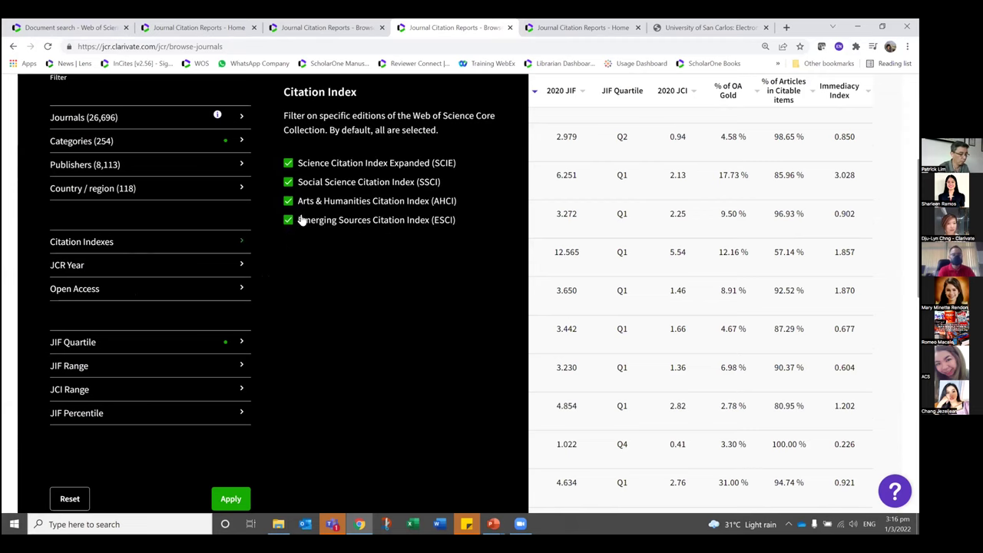
left_click(288, 218)
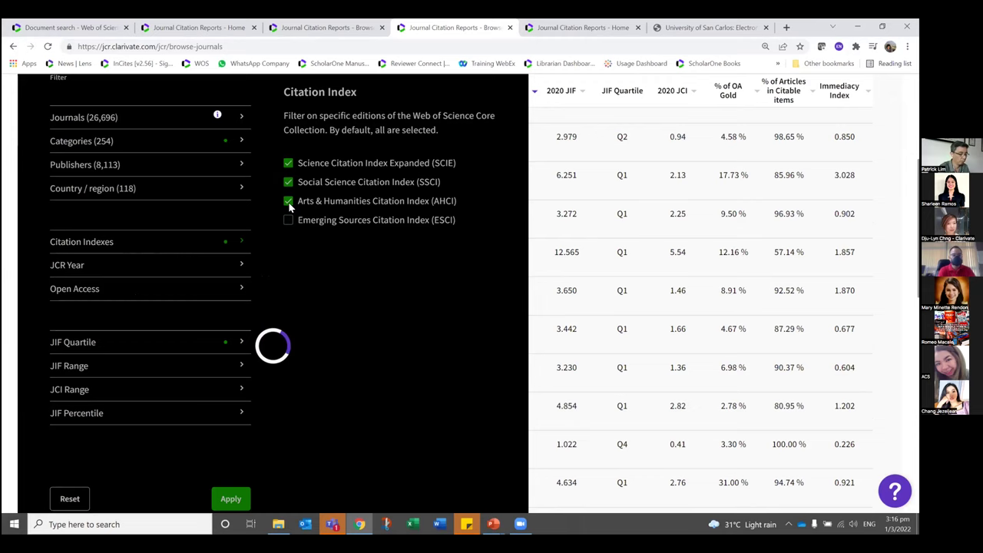
left_click(289, 202)
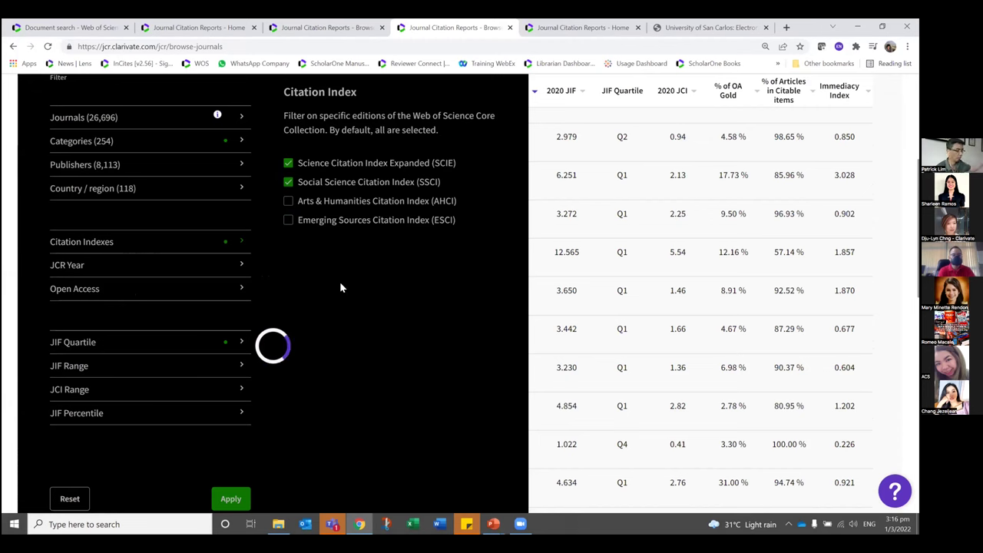
left_click(230, 499)
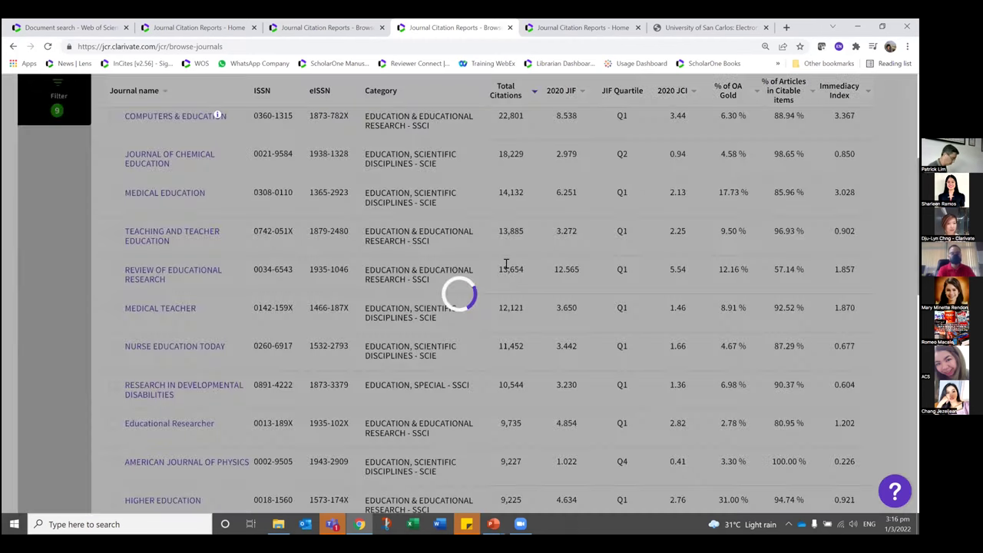
- Highlight the education journal count, and add the Law category to the applied journal filters
scroll(512, 289, "up", 4)
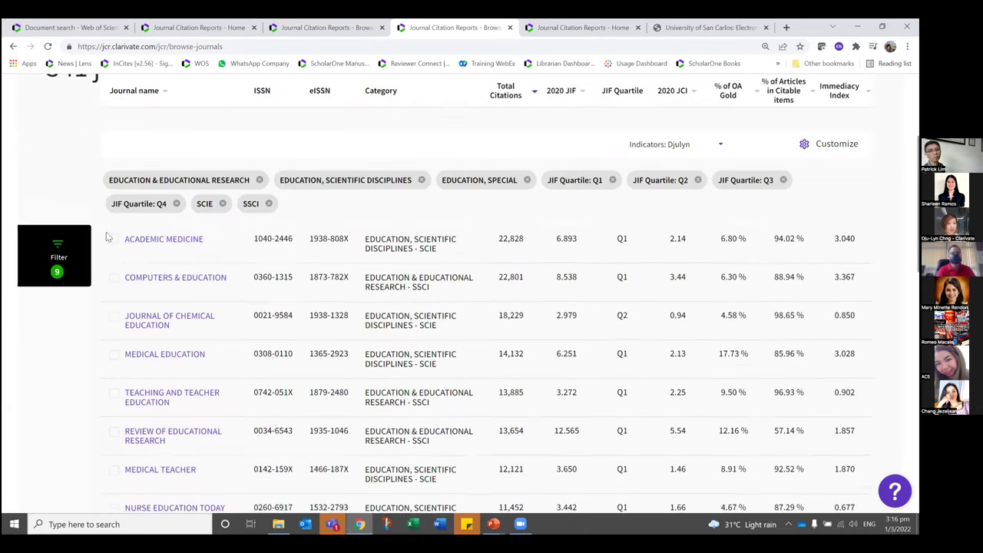
double_click(77, 183)
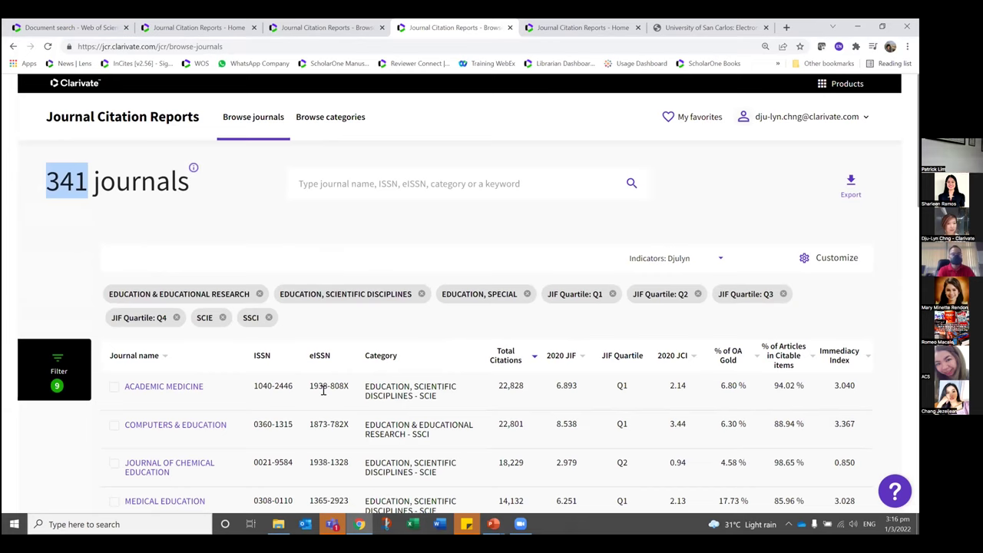
left_click(68, 356)
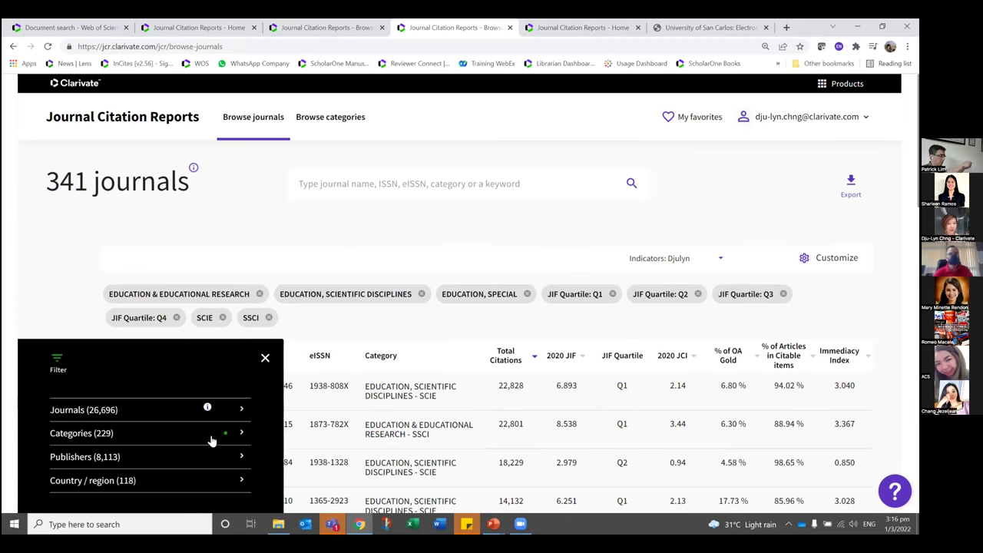
scroll(212, 441, "down", 3)
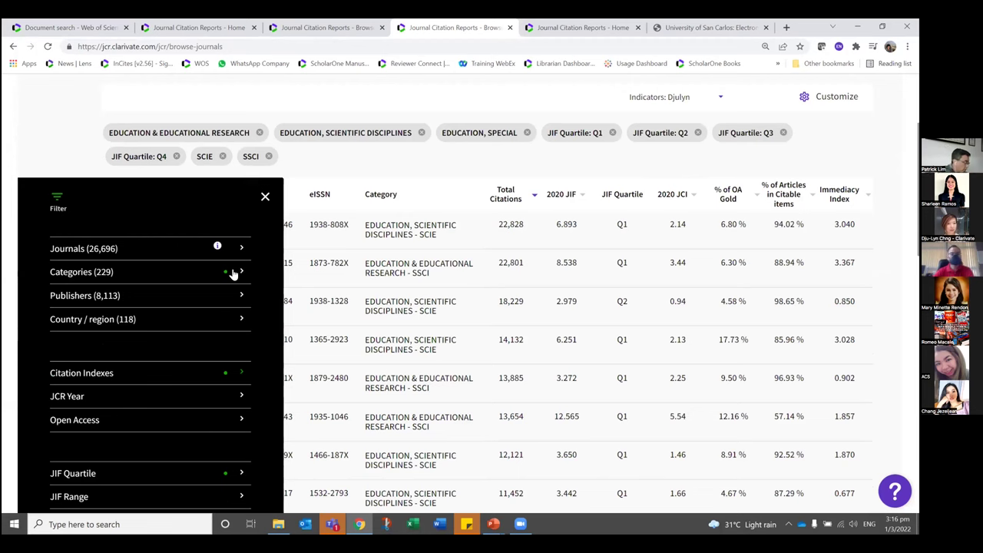
left_click(235, 277)
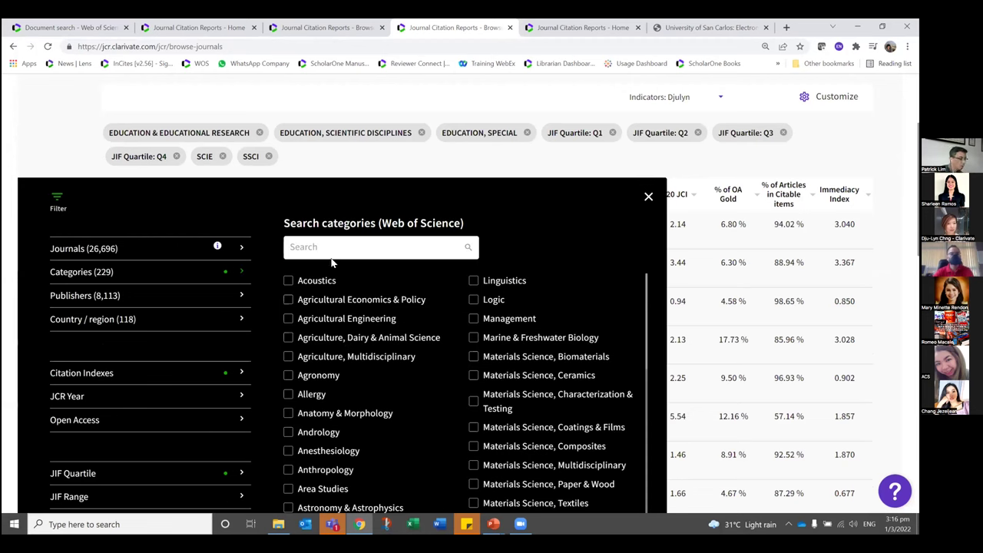
type("law")
left_click(287, 283)
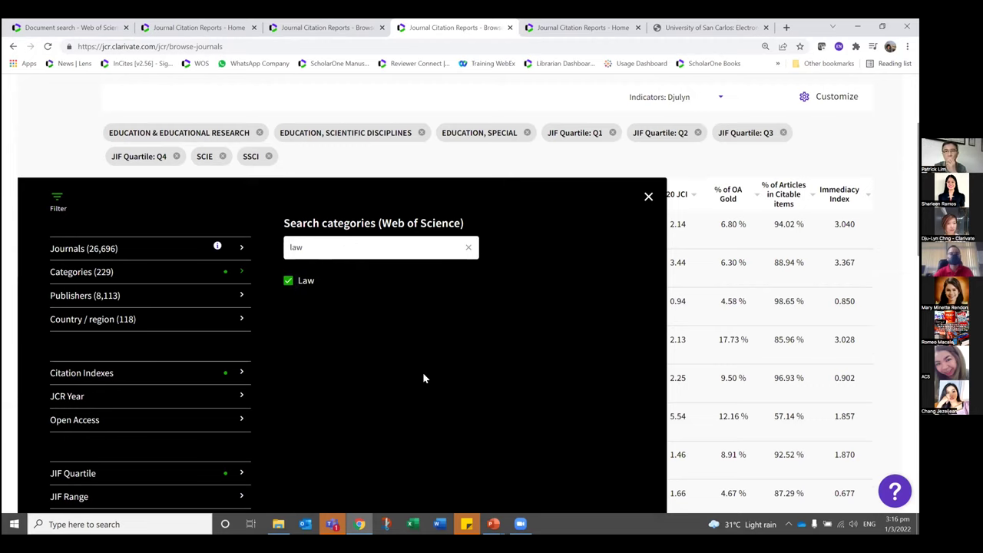
scroll(267, 464, "down", 3)
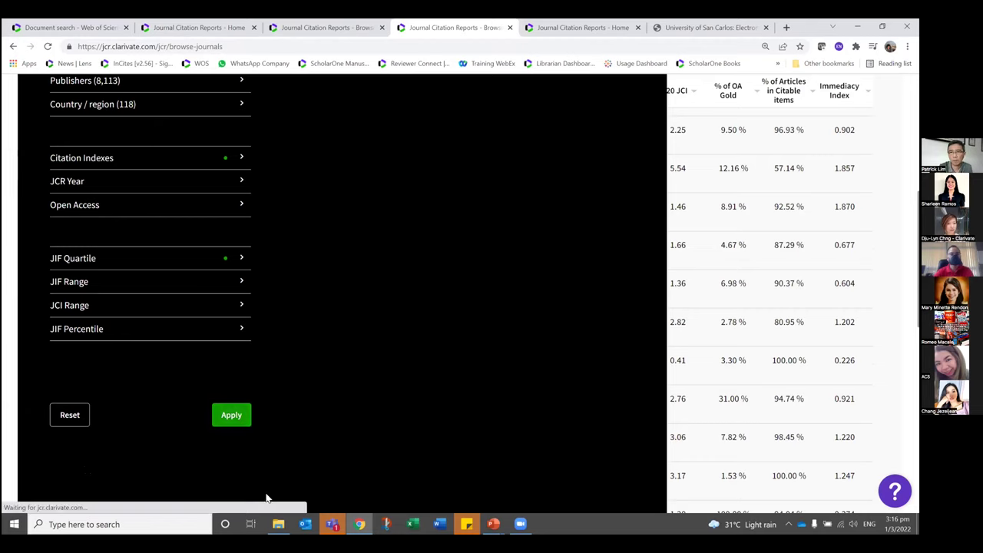
left_click(266, 498)
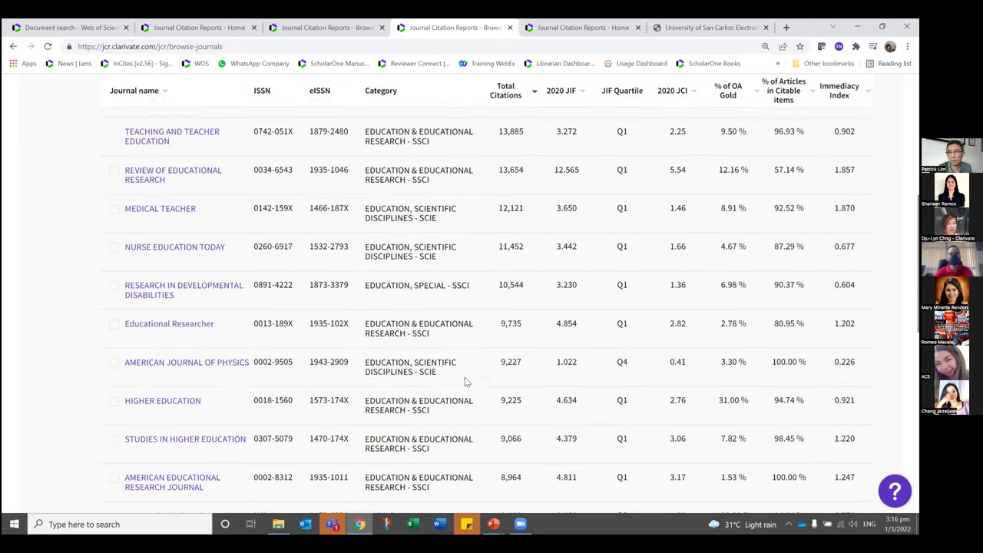
- Remove all education category filters, leaving Law as the only category, and review the listed law journals
scroll(464, 377, "up", 5)
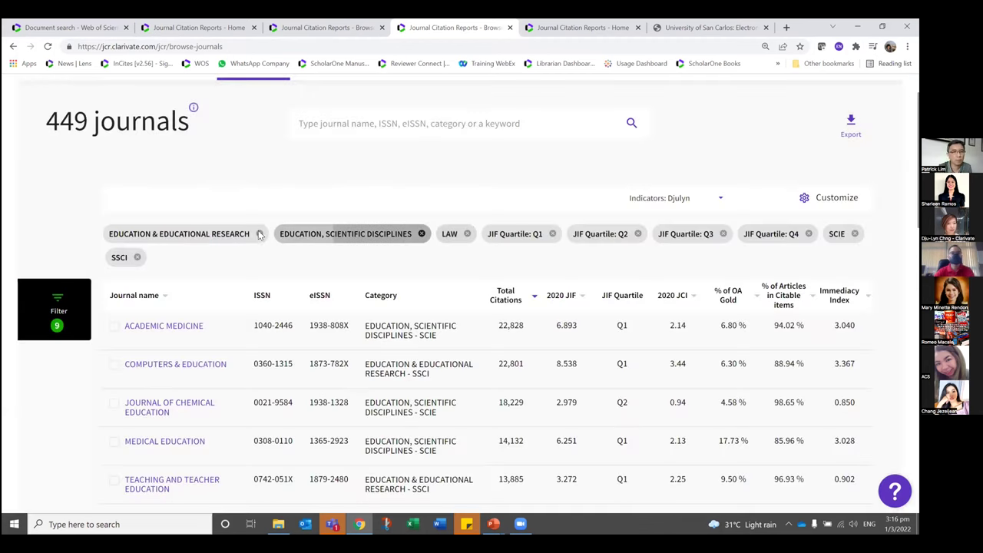
left_click(260, 234)
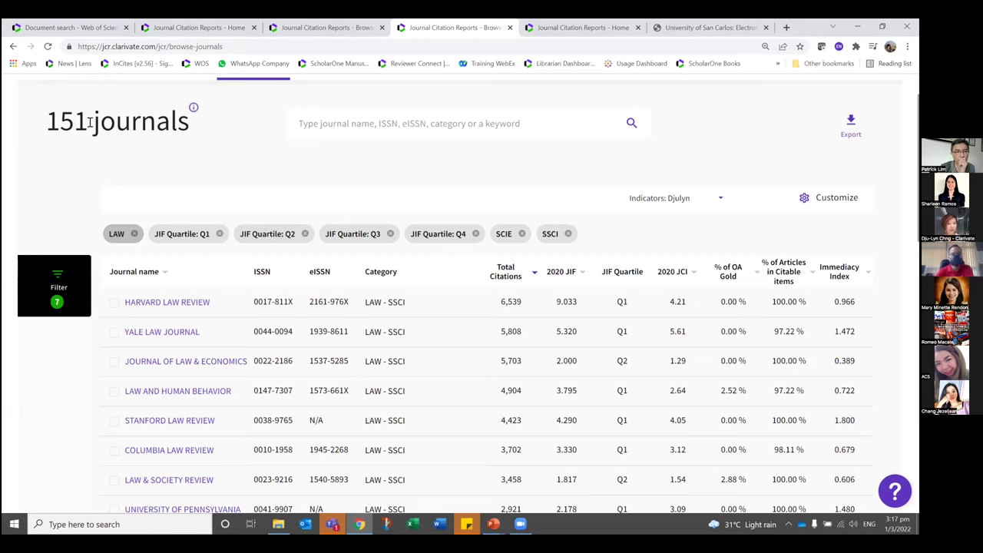
scroll(89, 123, "down", 2)
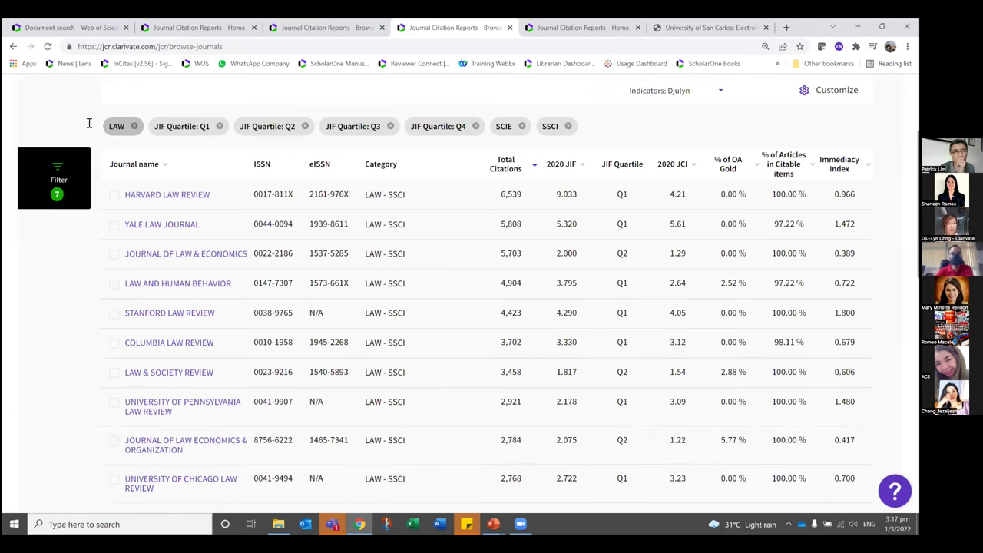
scroll(187, 313, "up", 2)
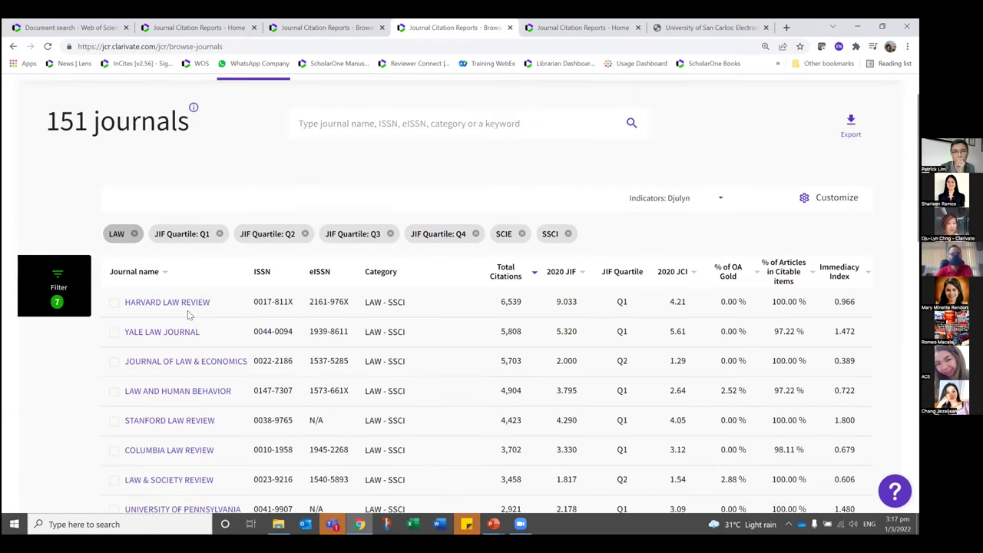
scroll(660, 406, "down", 2)
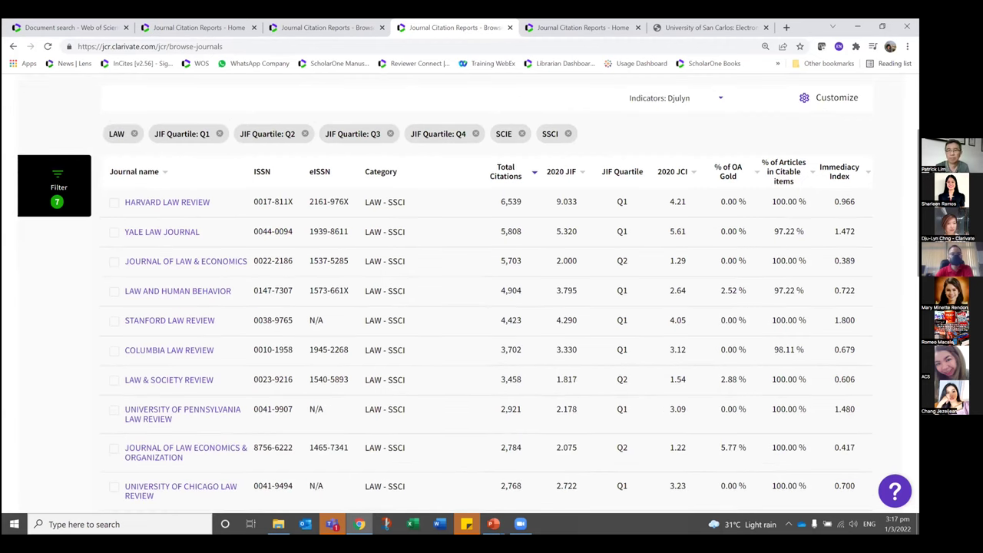
scroll(461, 307, "up", 2)
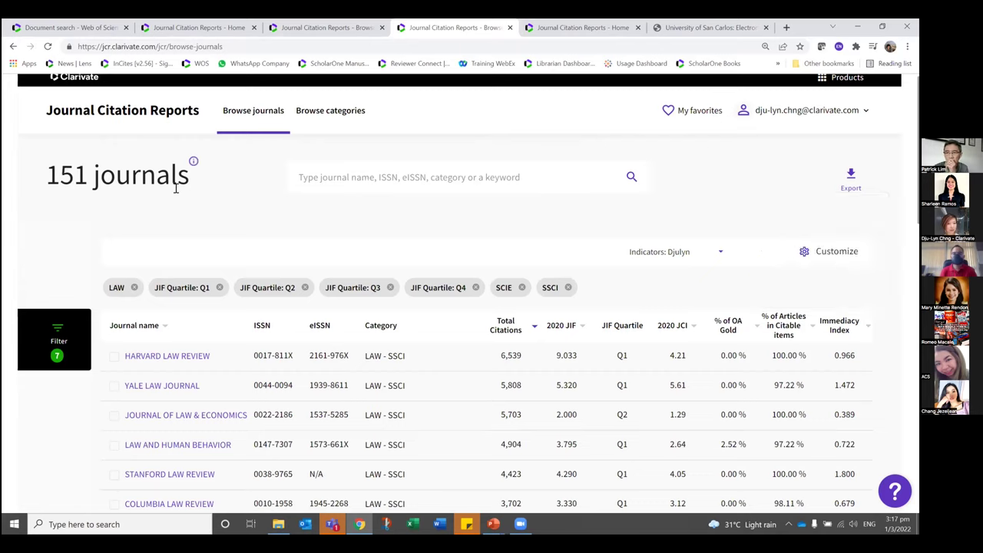
- Set the JIF Percentile filter for the law journals to a range from 90 to 100
left_click(63, 341)
scroll(153, 418, "down", 2)
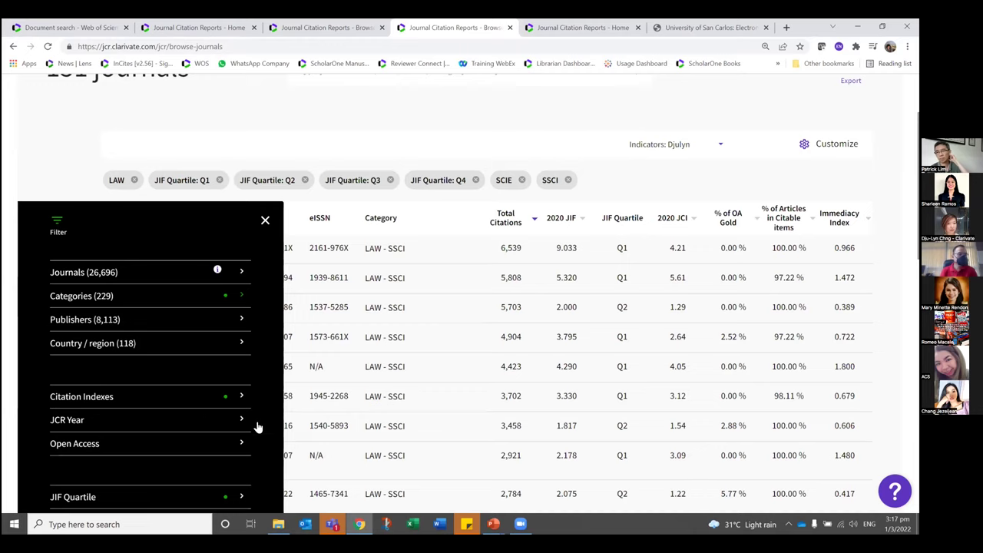
scroll(247, 437, "down", 1)
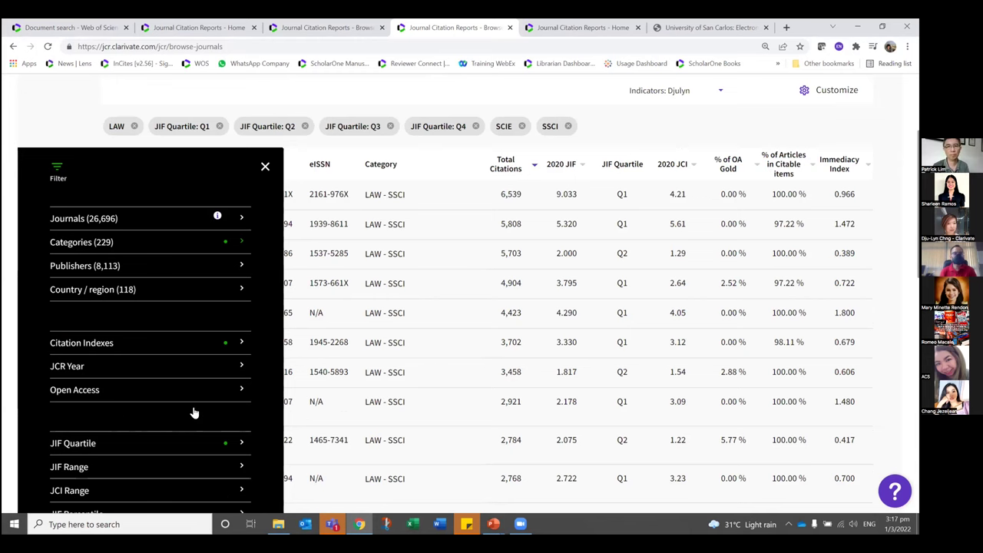
scroll(176, 414, "down", 1)
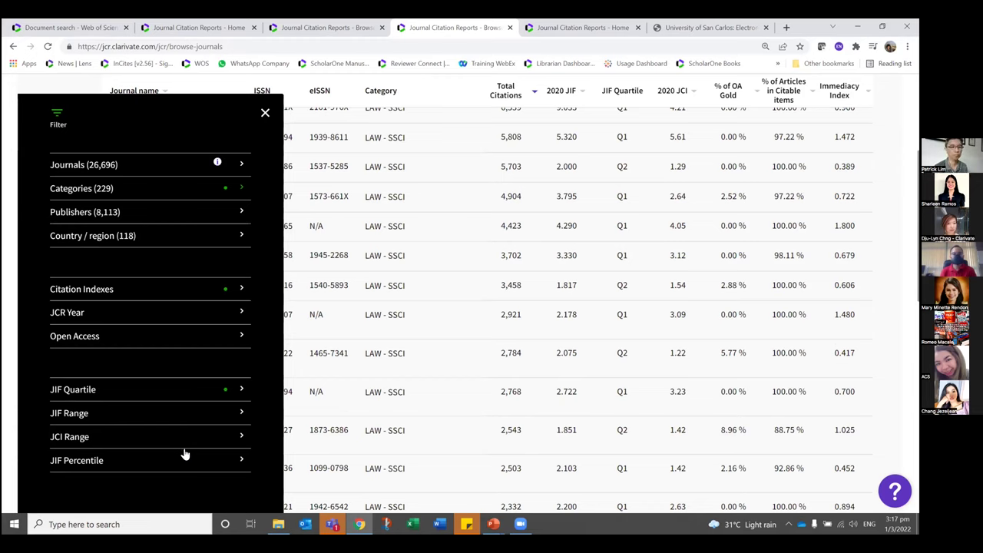
left_click(81, 462)
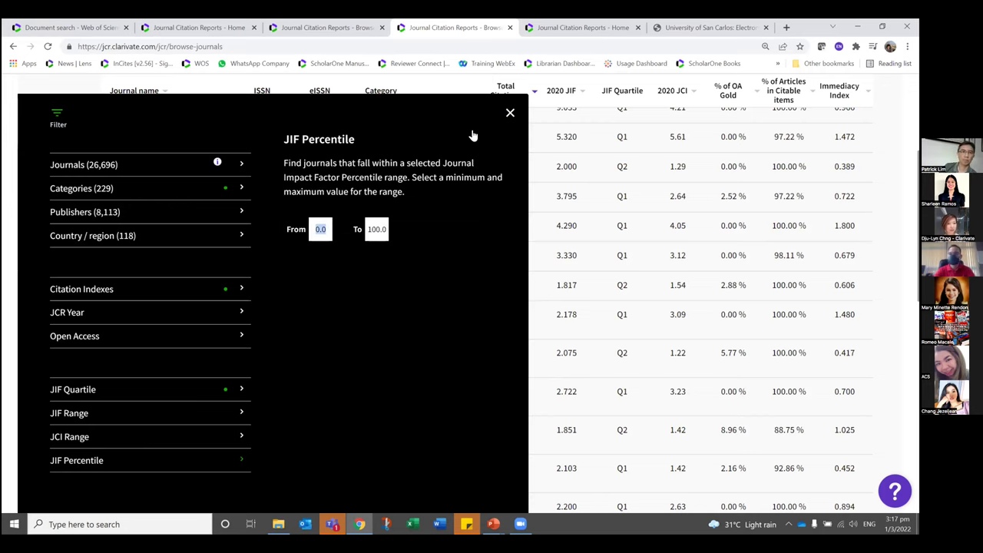
type("90")
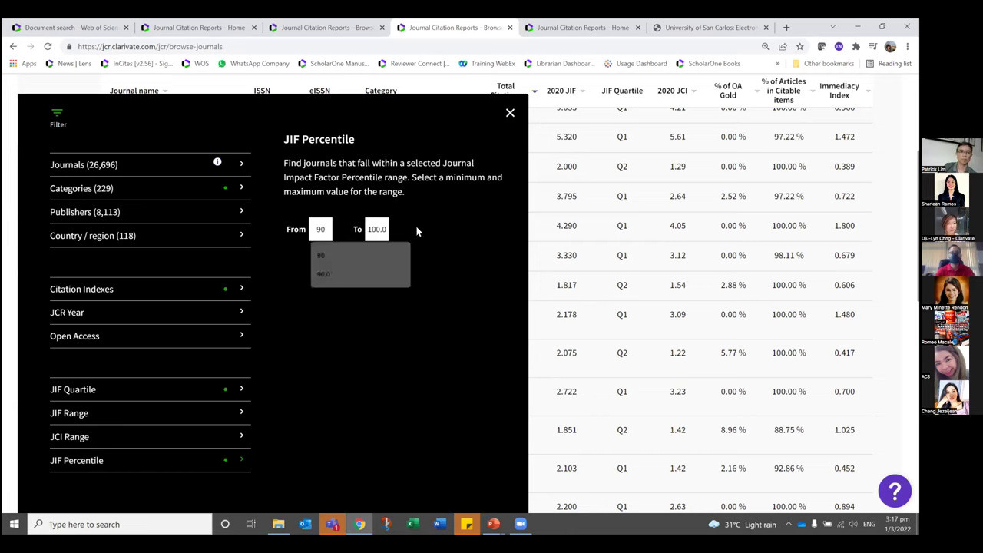
key("Return")
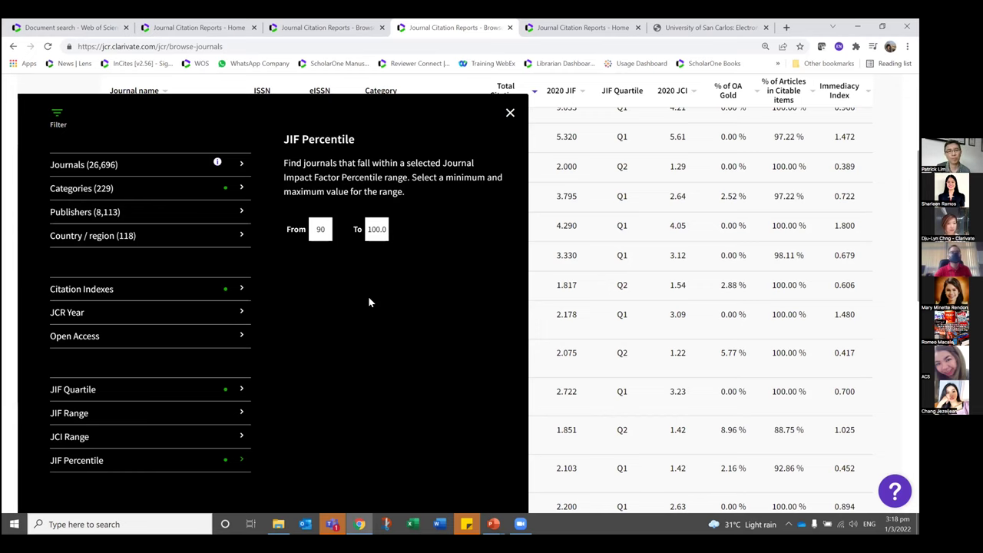
scroll(338, 346, "up", 2)
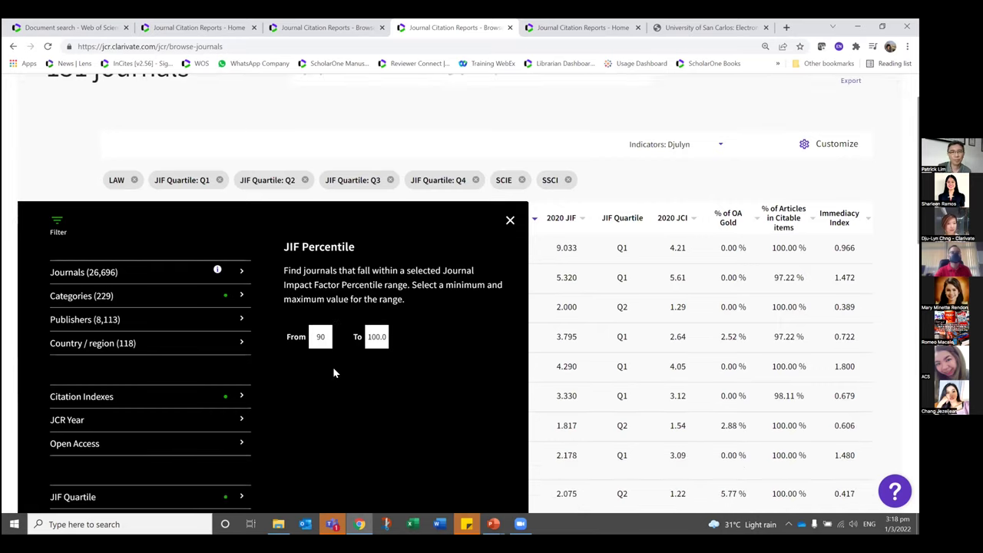
scroll(181, 393, "down", 1)
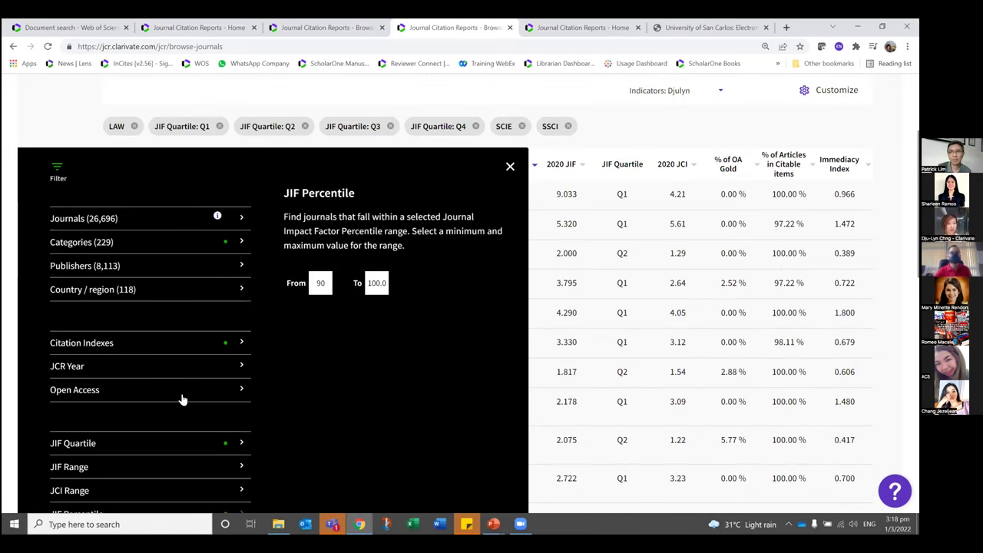
- Choose DOAJ Gold Open Access as the journal-level Open Access filter, and close the filters without applying them
left_click(113, 393)
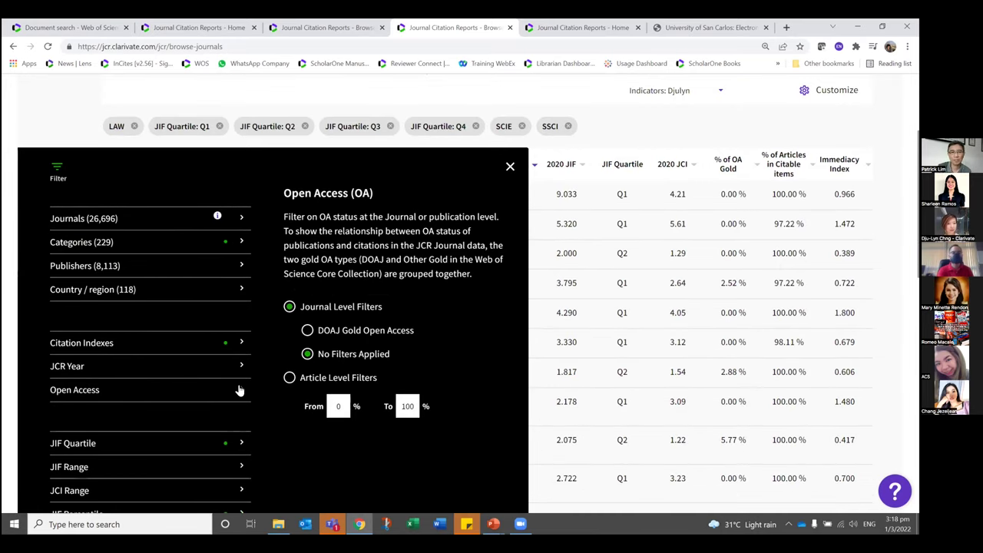
scroll(285, 259, "down", 1)
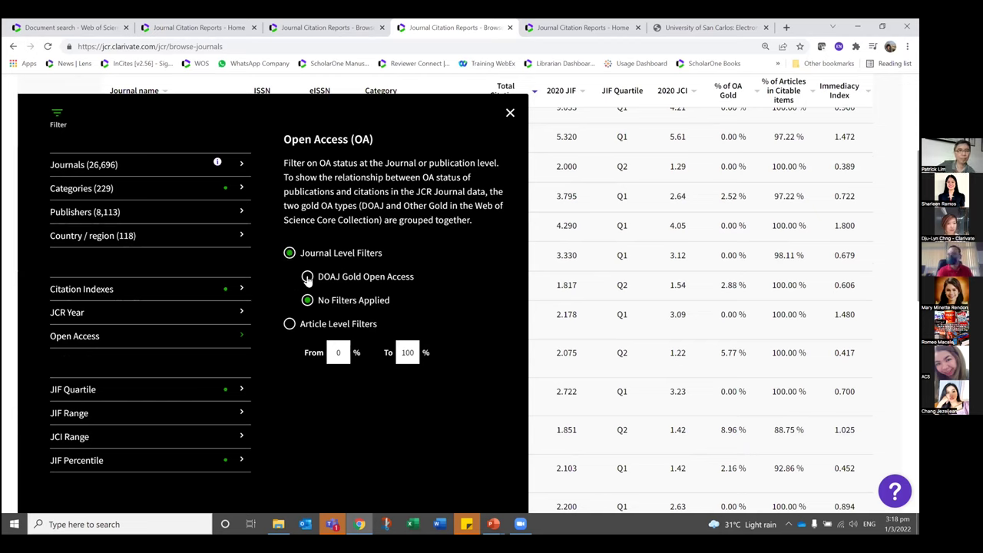
left_click(311, 279)
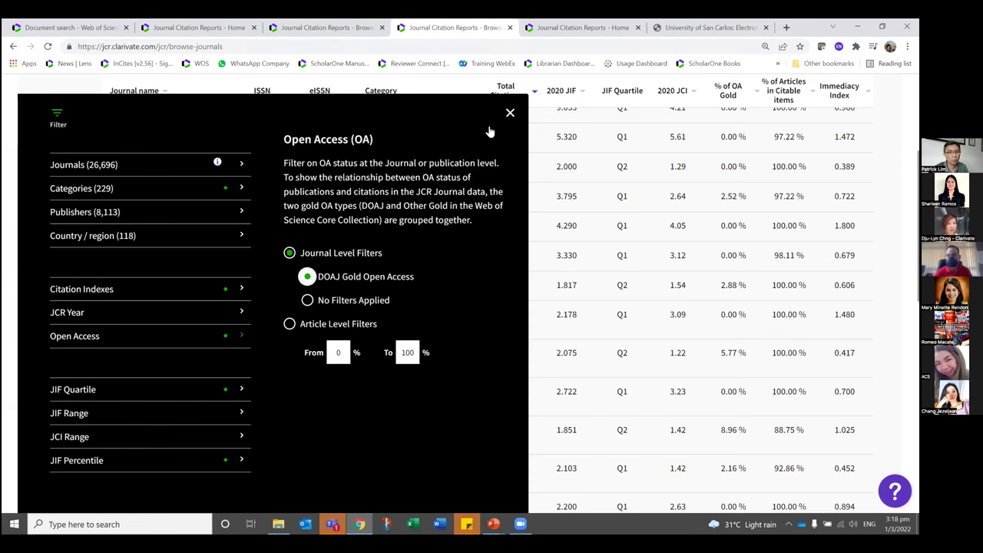
left_click(510, 113)
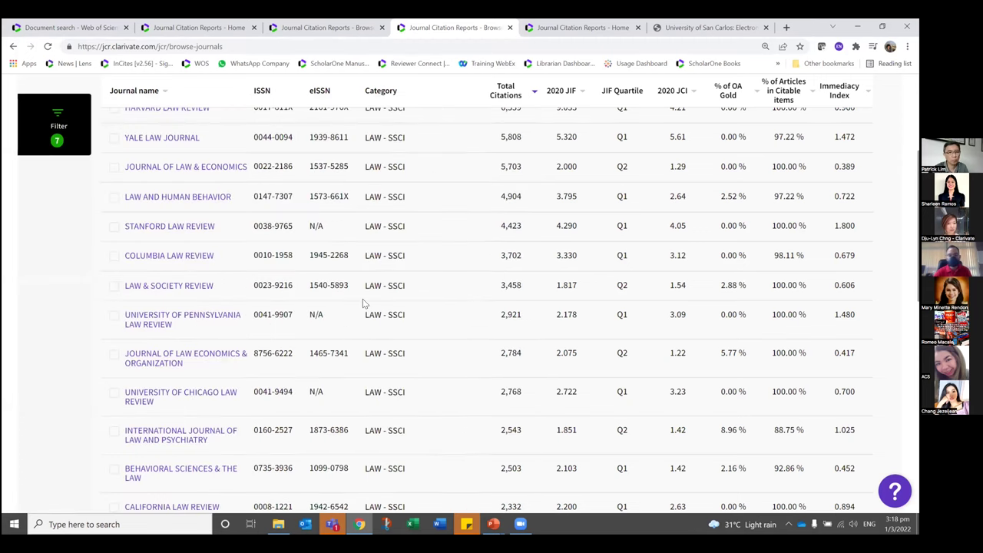
- Look through the product updates and the available guided tours in the Resources & updates help
scroll(363, 269, "up", 3)
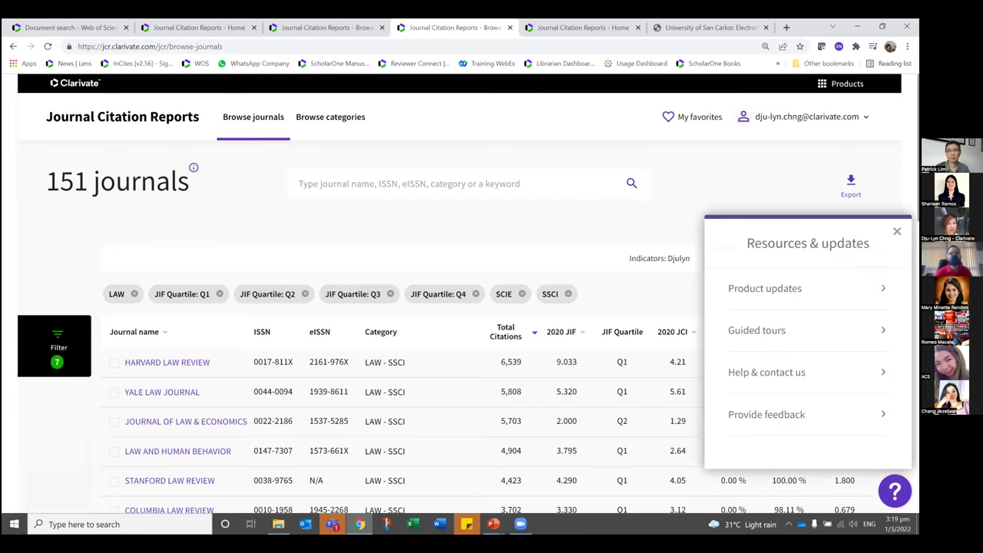
left_click(751, 291)
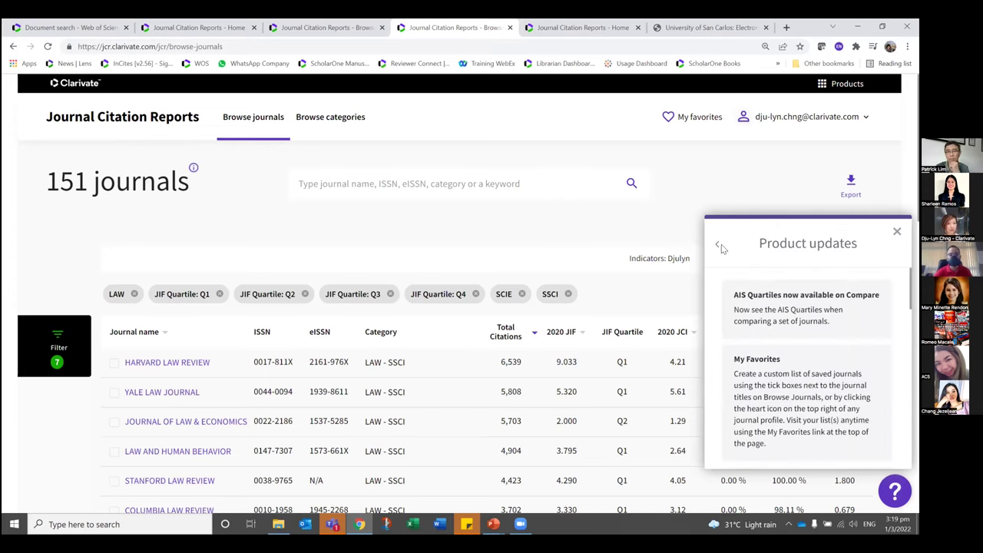
left_click(718, 247)
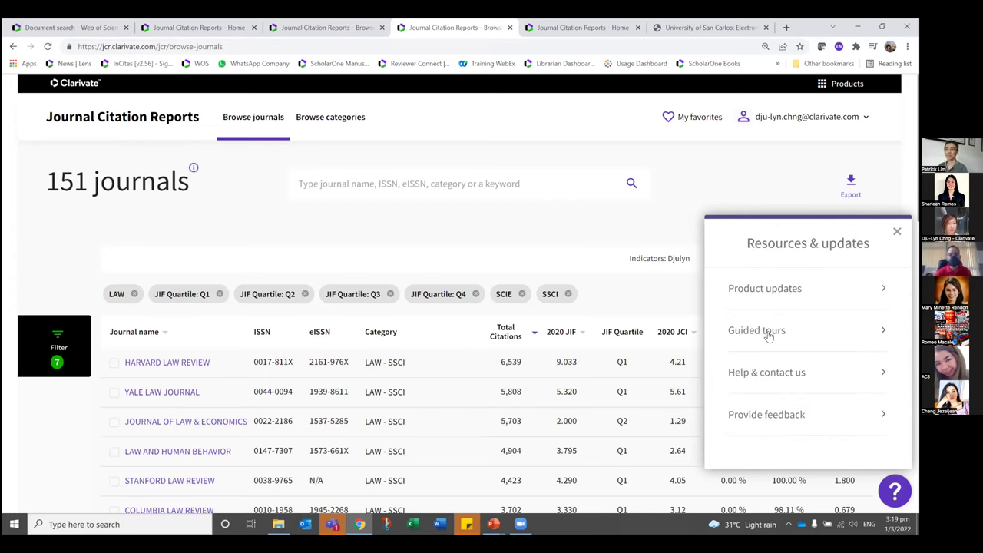
left_click(767, 335)
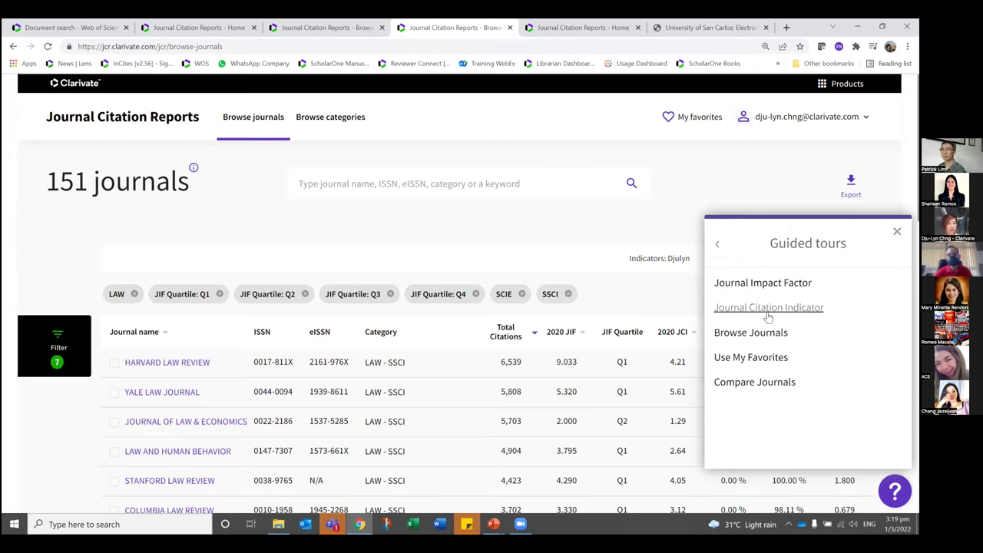
left_click(717, 243)
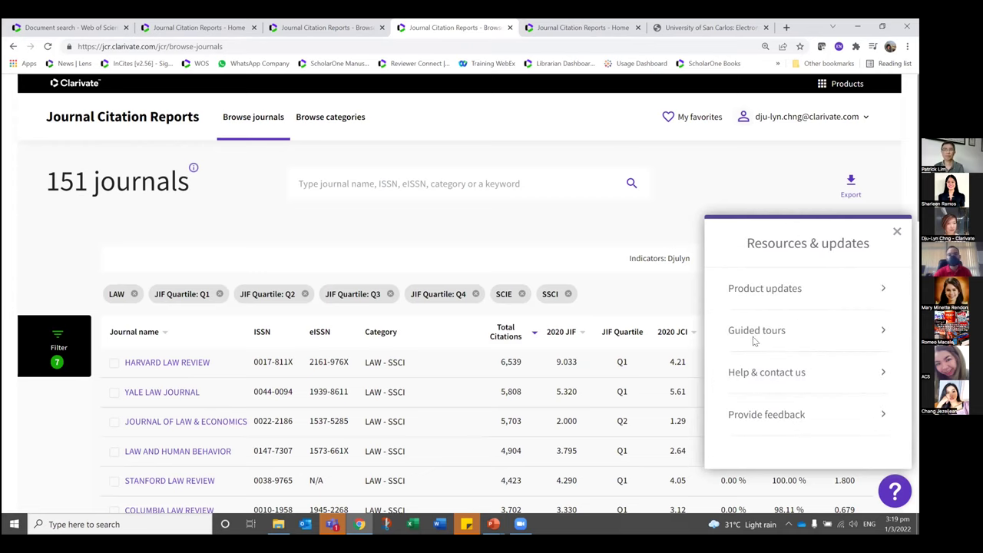
- Open the Journal Citation Reports help guide and view the Title Suppressions page listing the suppressed journals
left_click(758, 377)
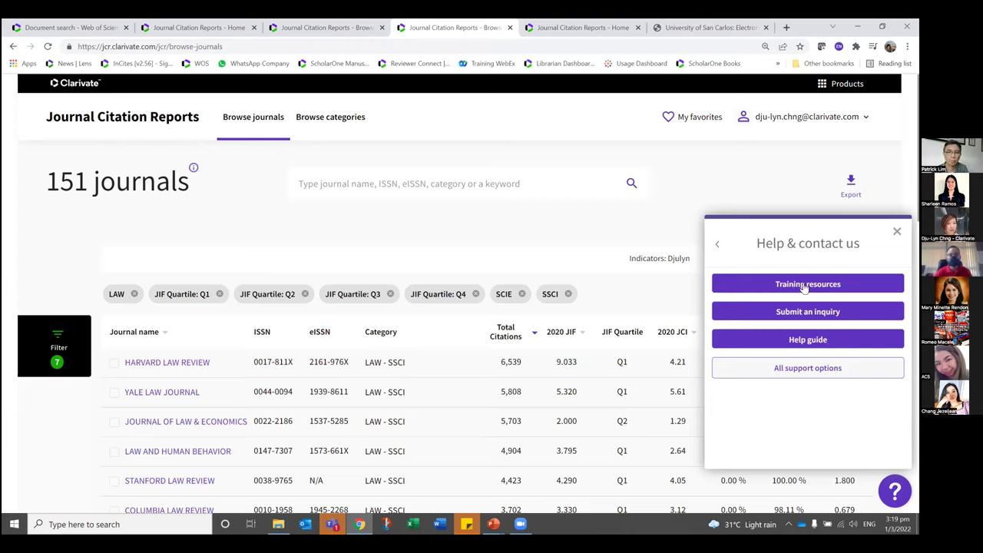
left_click(814, 345)
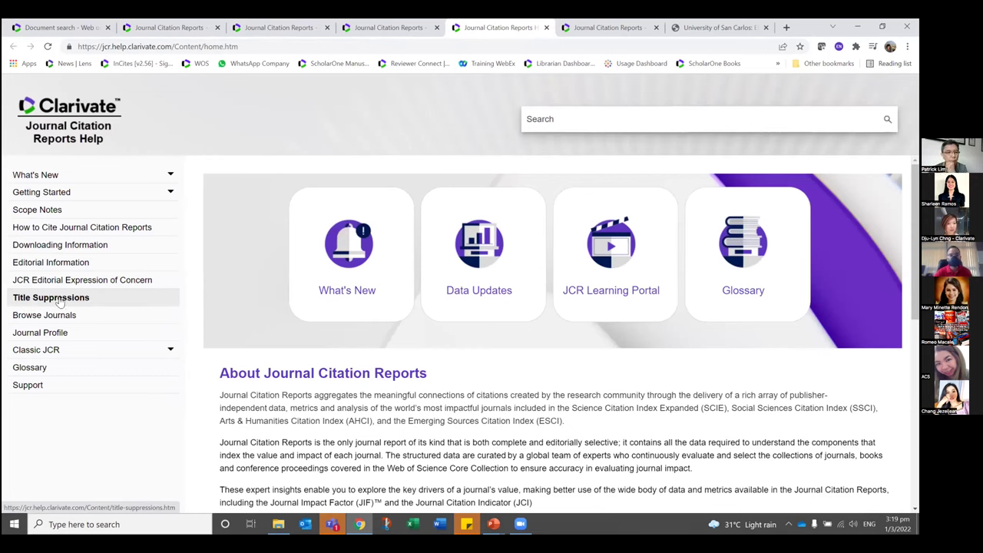
left_click(60, 301)
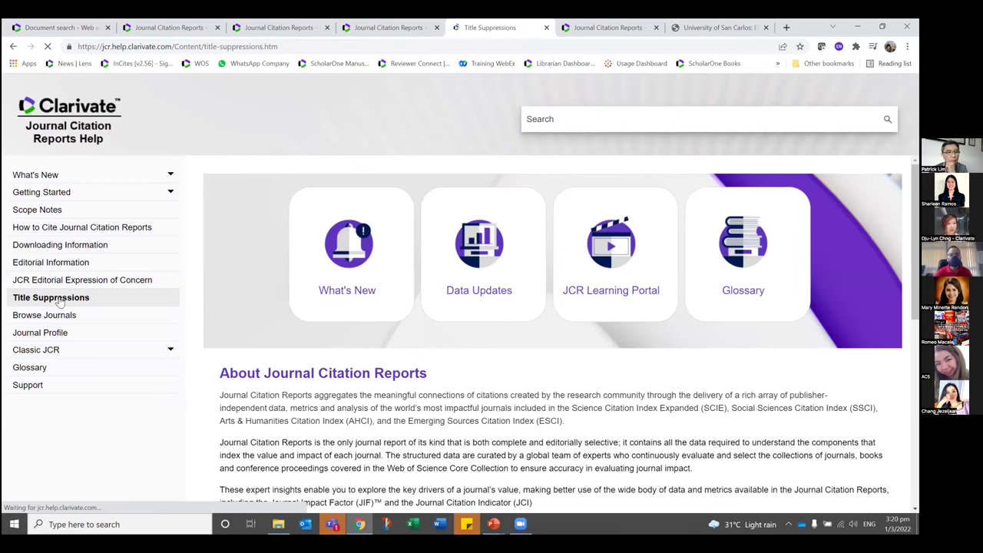
scroll(485, 443, "down", 2)
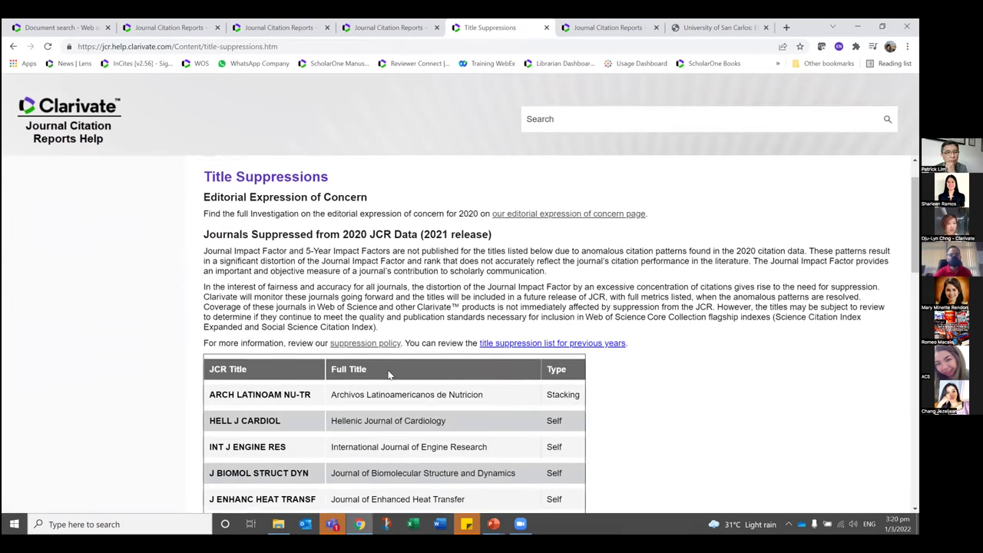
- Look through the suppressed journals table and the self-citation key data points on the Title Suppressions page
scroll(486, 444, "down", 4)
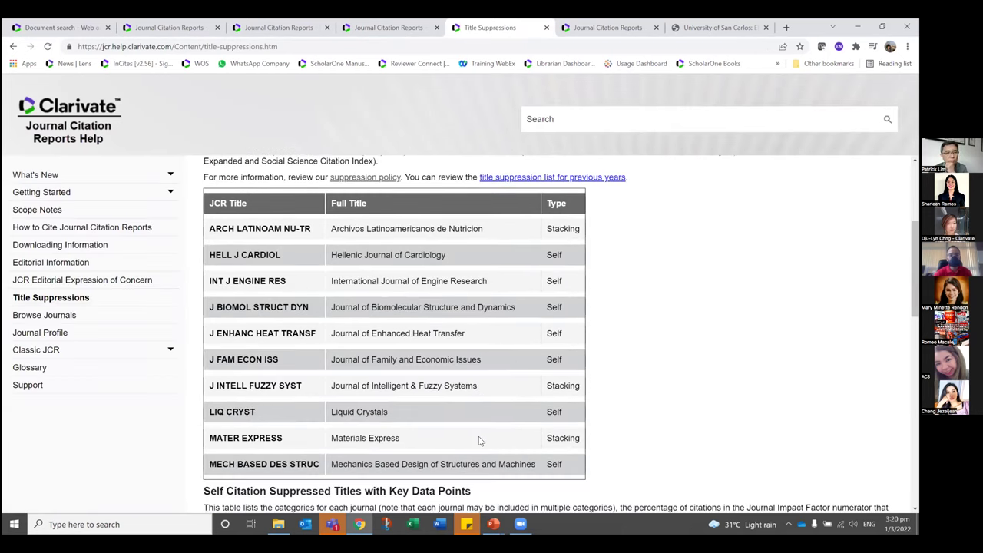
scroll(478, 436, "down", 5)
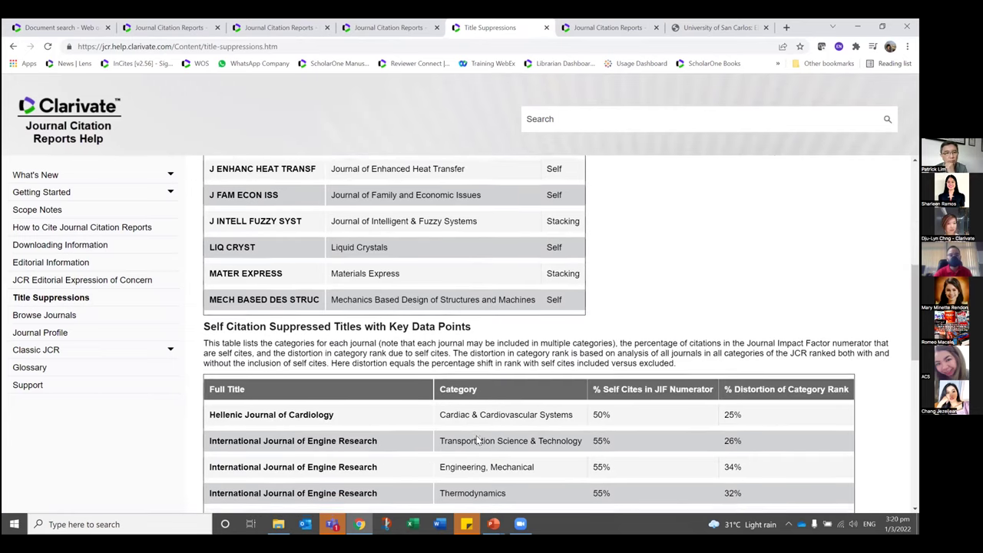
scroll(476, 436, "down", 4)
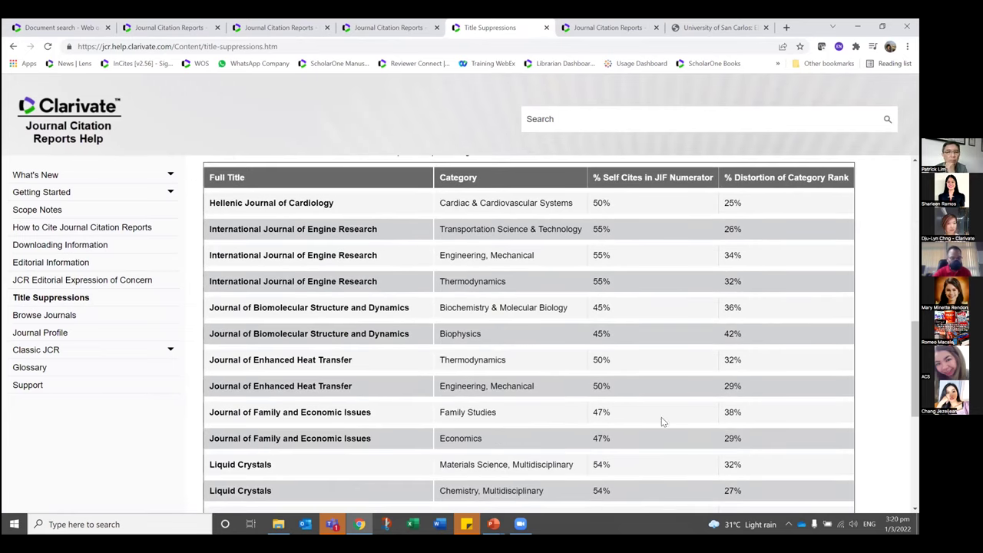
scroll(611, 281, "up", 3)
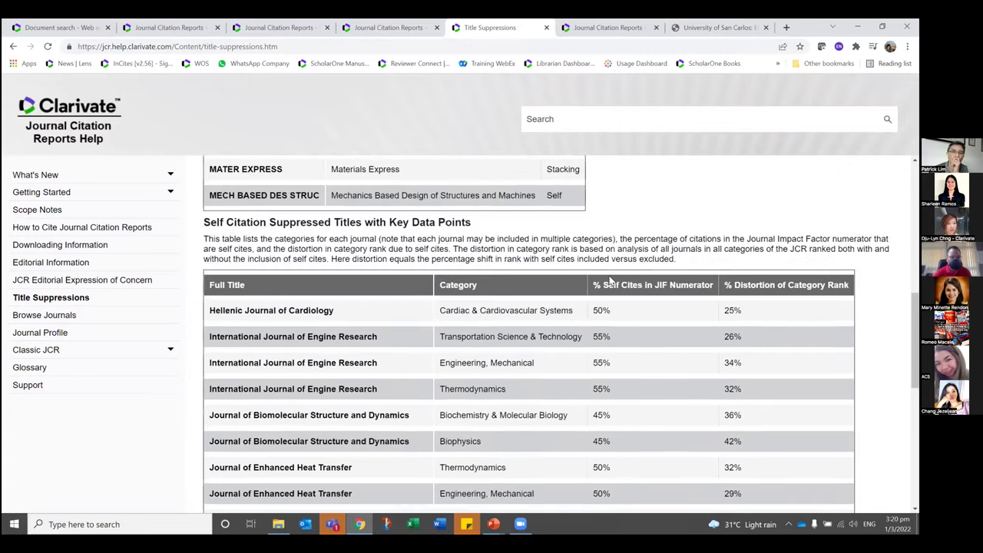
scroll(611, 281, "up", 4)
scroll(544, 330, "up", 5)
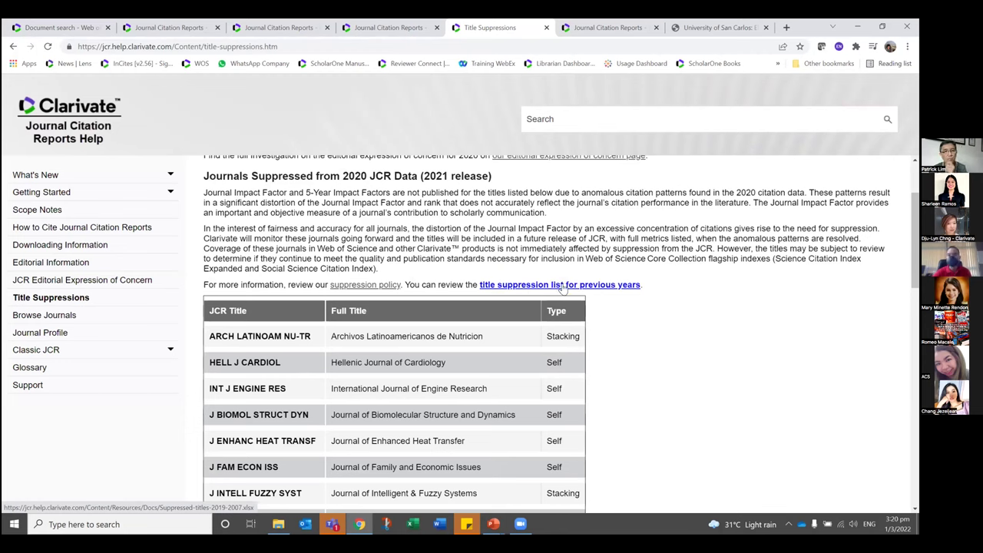
- Open the JCR Editorial Expression of Concern page and review the journals listed in its 2021 Summary
left_click(73, 285)
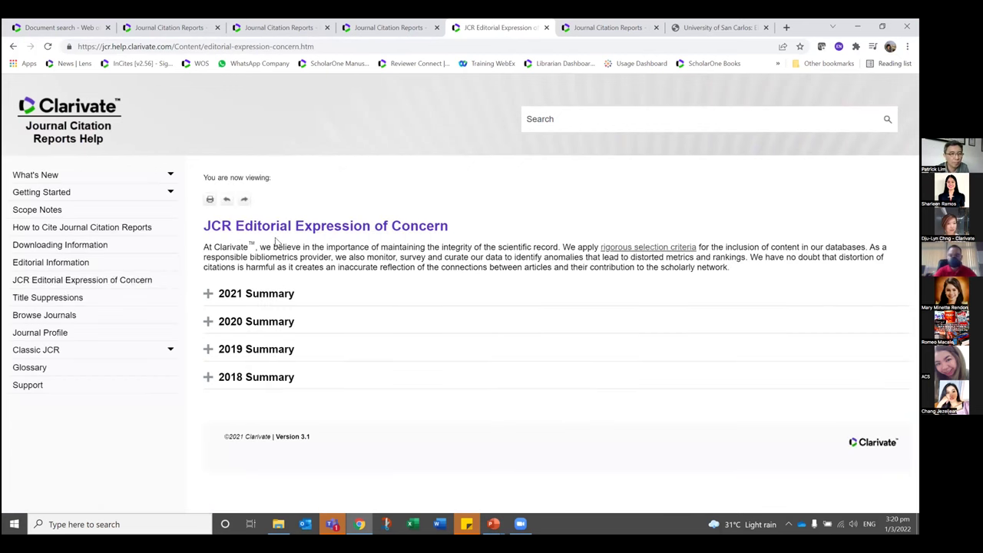
left_click(208, 294)
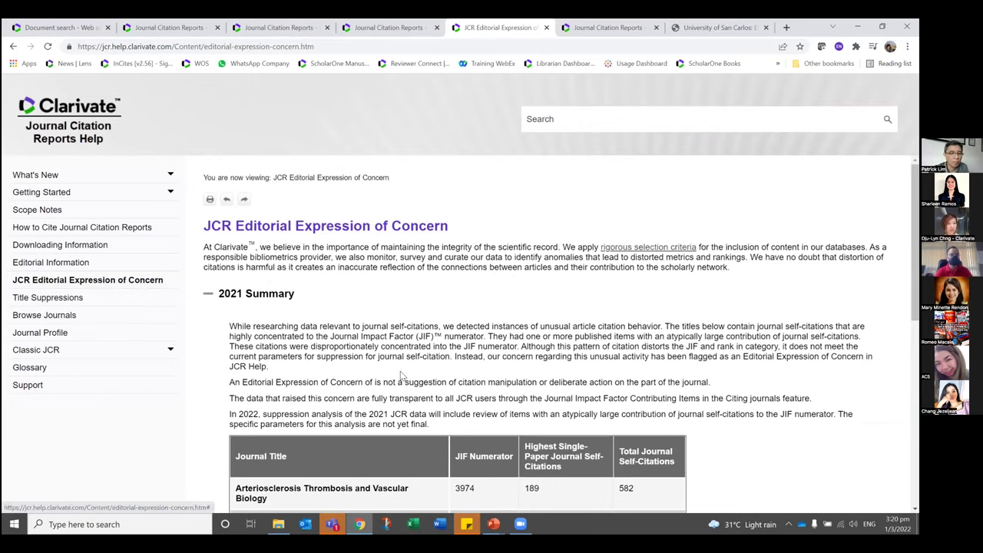
scroll(400, 375, "down", 5)
scroll(439, 368, "up", 2)
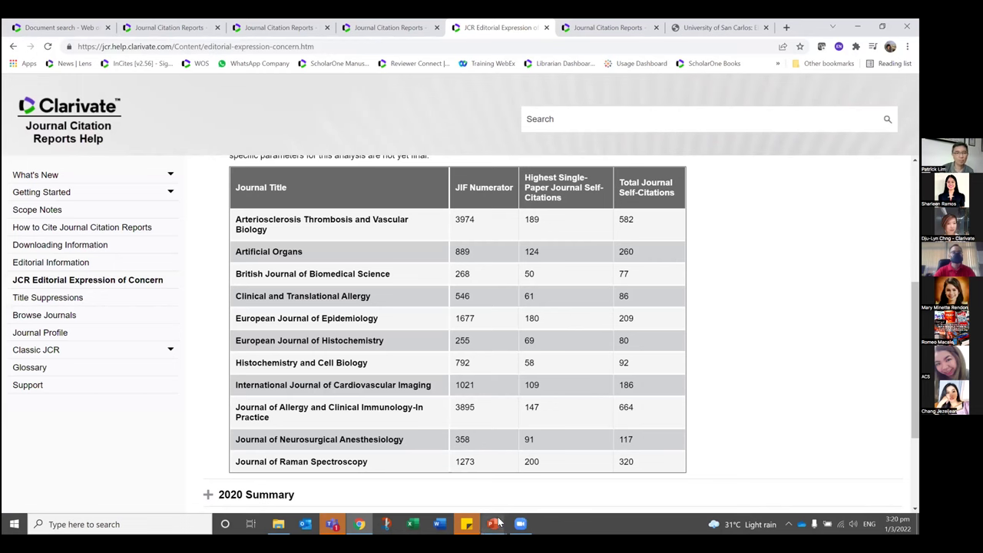
- Switch to the PowerPoint slide show to view the Getting Started with Journal Citation Reports slide
mouse_move(498, 522)
left_click(548, 480)
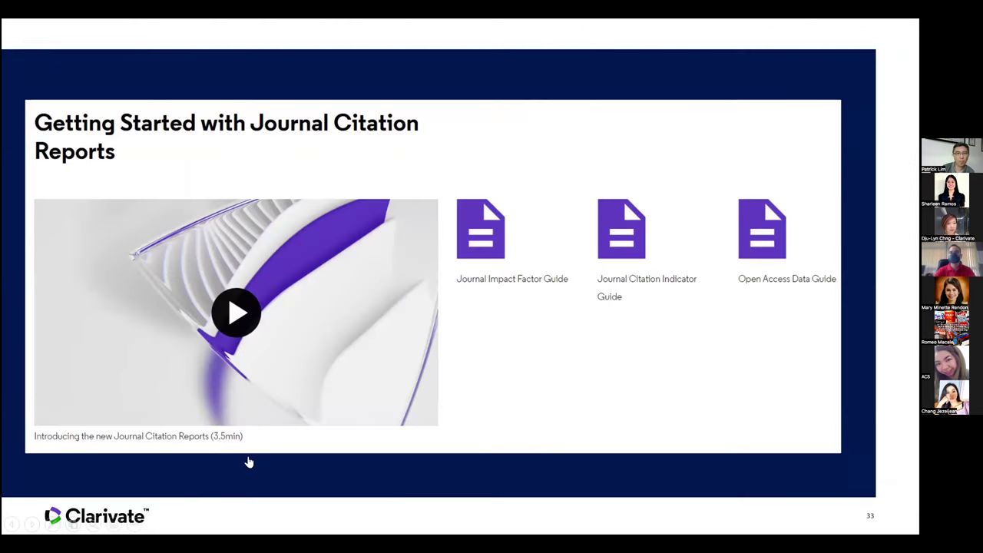
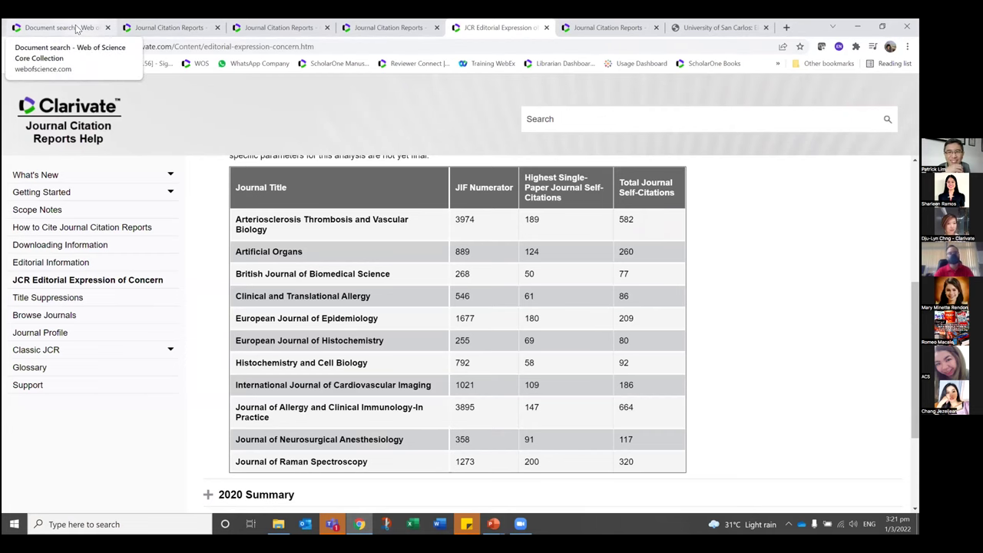
- Close the extra Journal Citation Reports and help guide pages in the browser, and dismiss the help panel on the remaining Journal Citation Reports home page
left_click(77, 28)
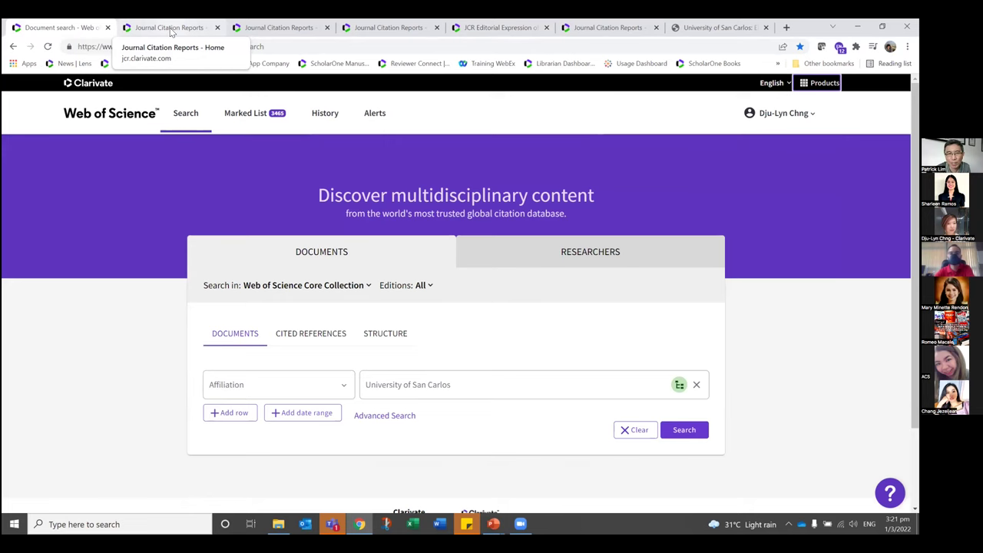
left_click(172, 29)
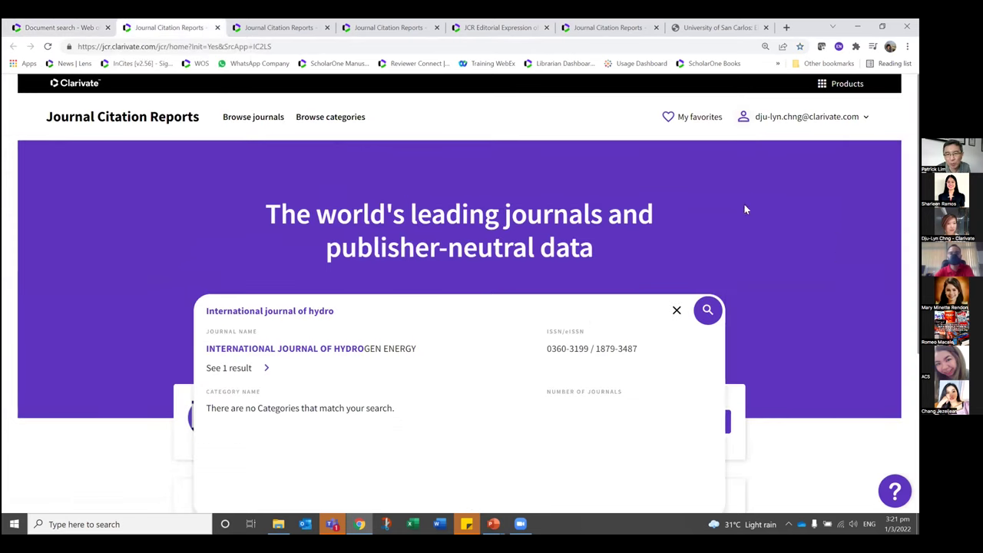
left_click(218, 27)
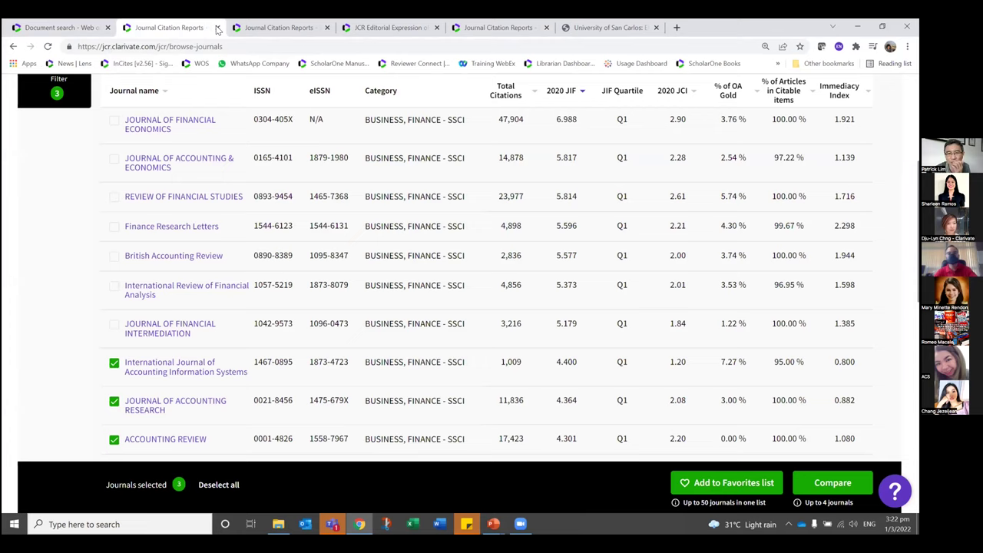
left_click(217, 28)
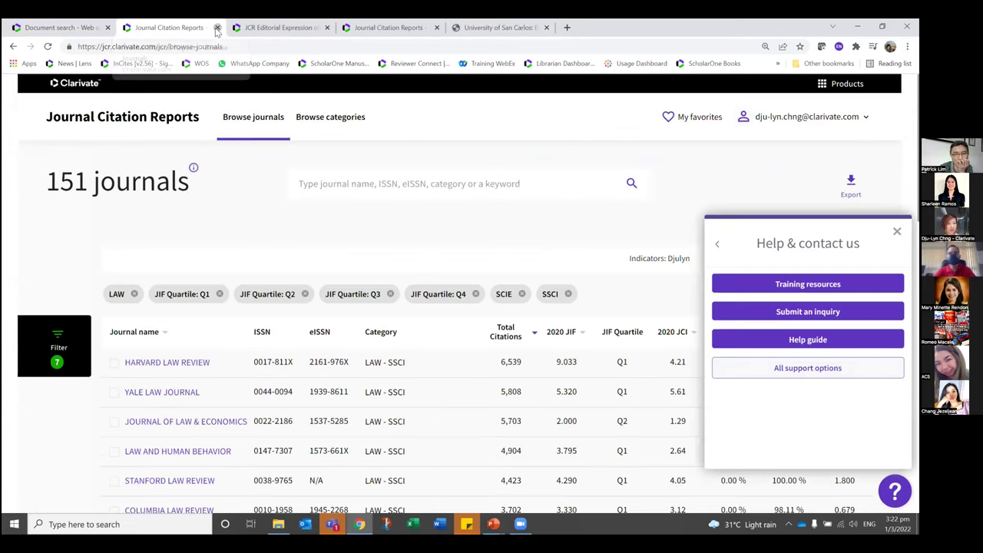
left_click(217, 28)
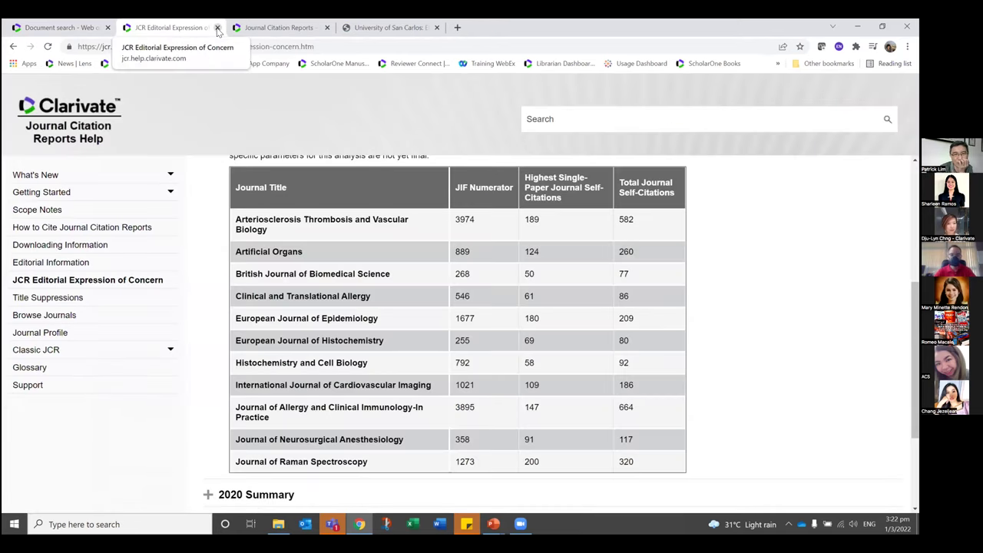
left_click(241, 31)
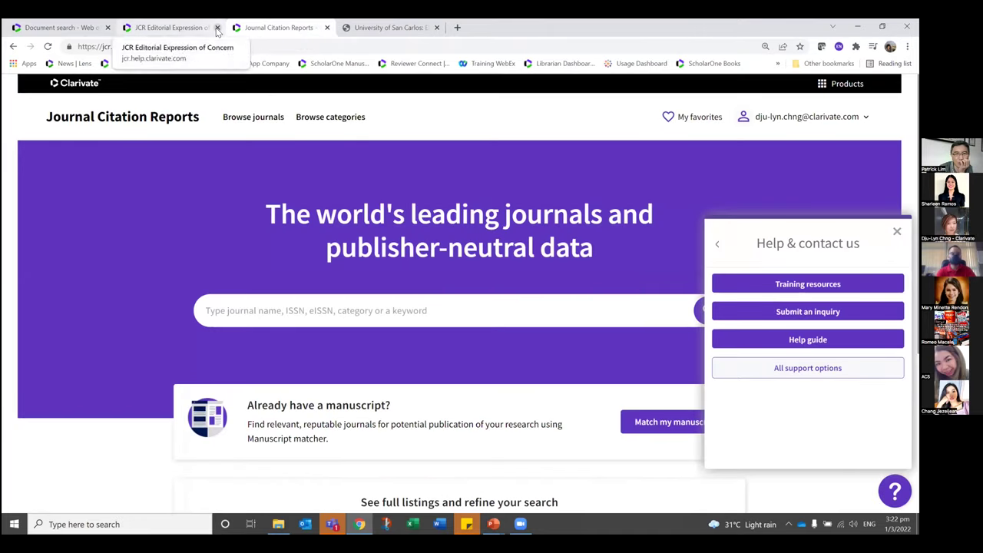
left_click(218, 27)
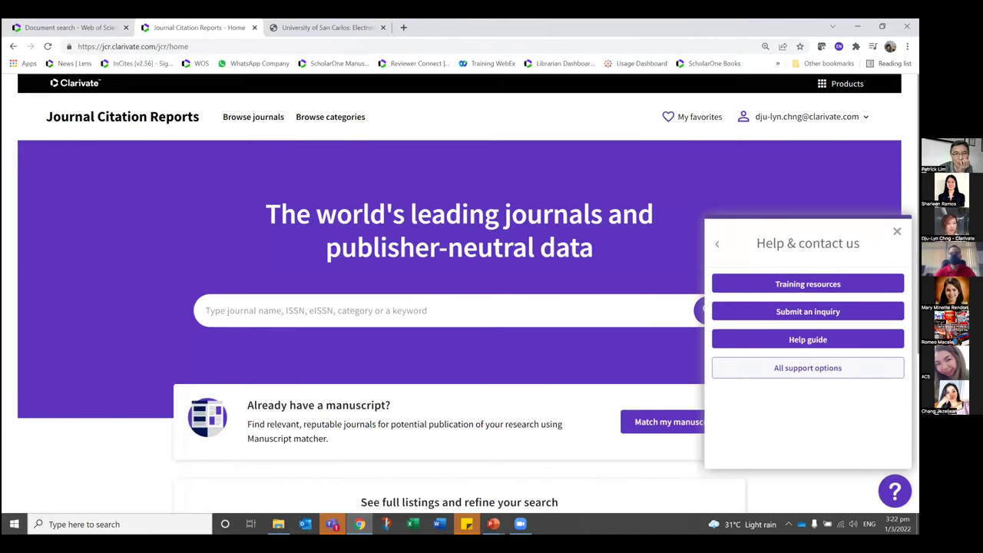
key("Escape")
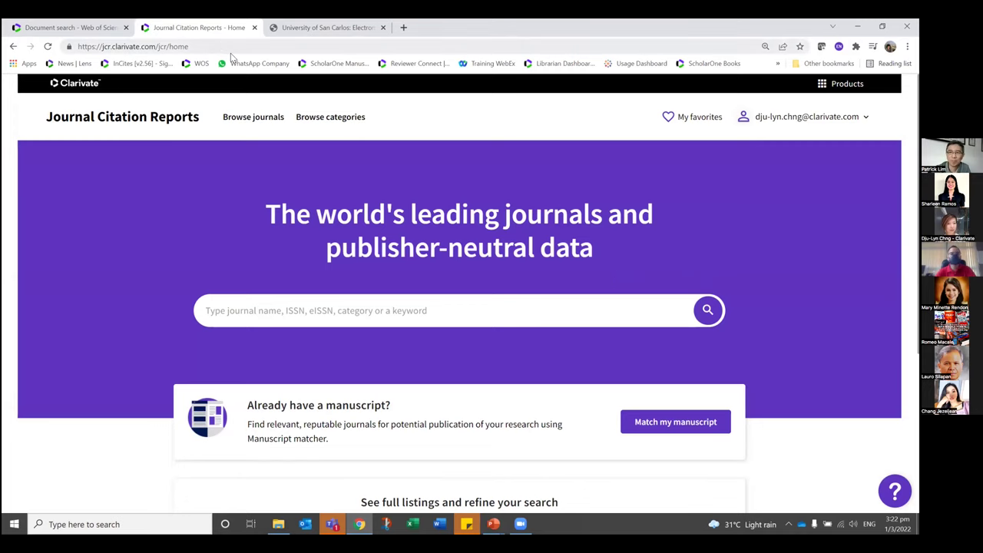
- Open the Master Journal List from the Clarivate products and run a journal search without a search term
left_click(842, 82)
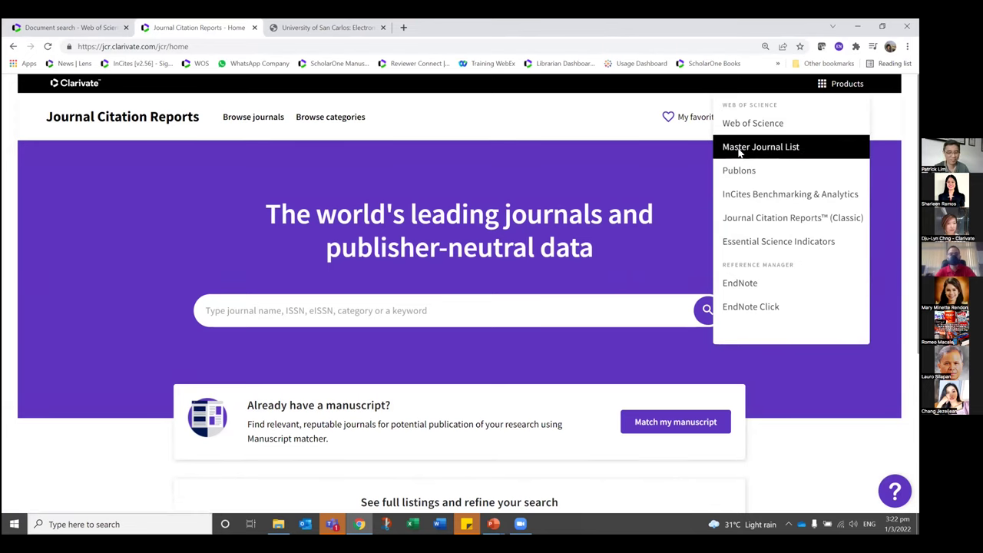
left_click(740, 152)
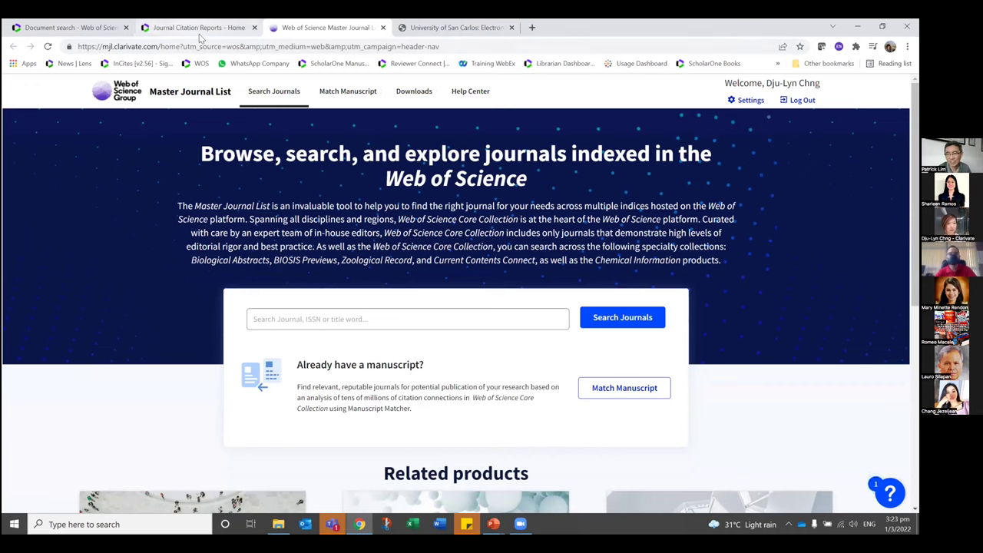
left_click(326, 317)
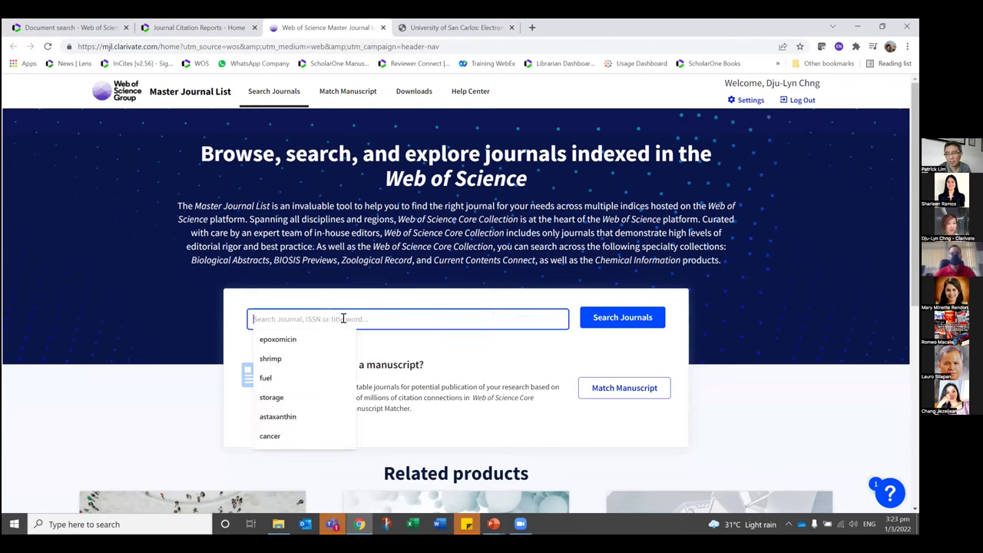
left_click(461, 366)
left_click(618, 318)
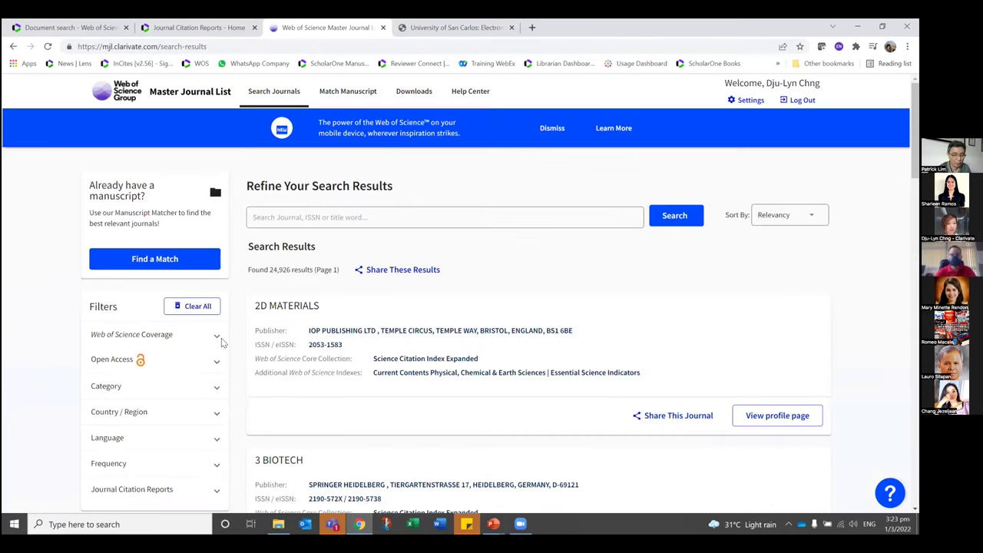
- Limit the journal results to those listed in the Directory of Open Access Journals, and expand the Category filter
scroll(173, 421, "down", 2)
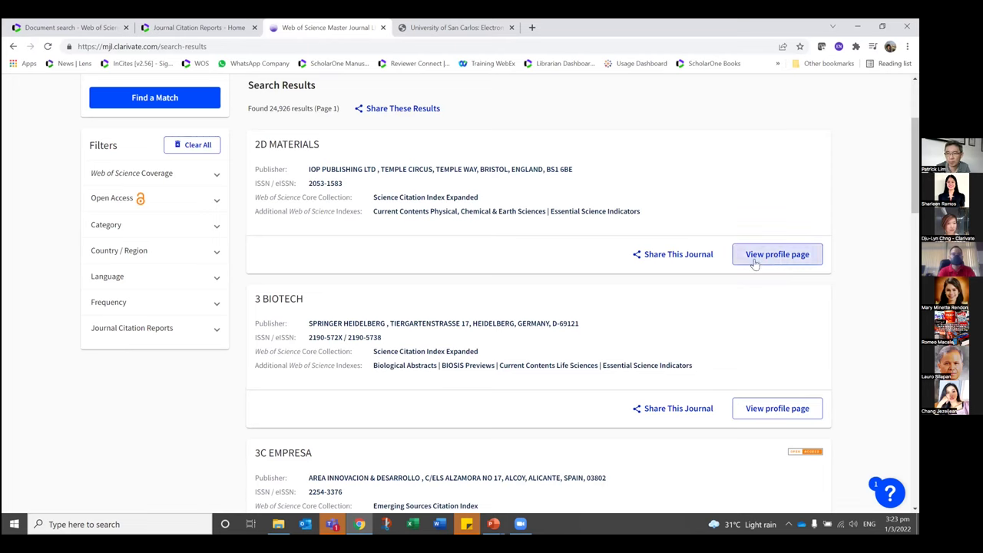
left_click(192, 202)
left_click(101, 227)
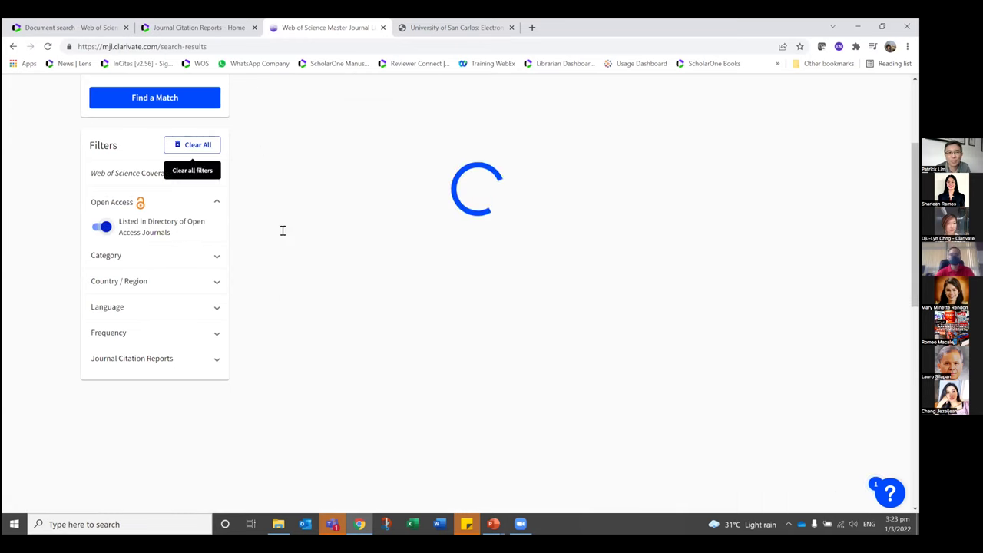
left_click(132, 261)
left_click(128, 290)
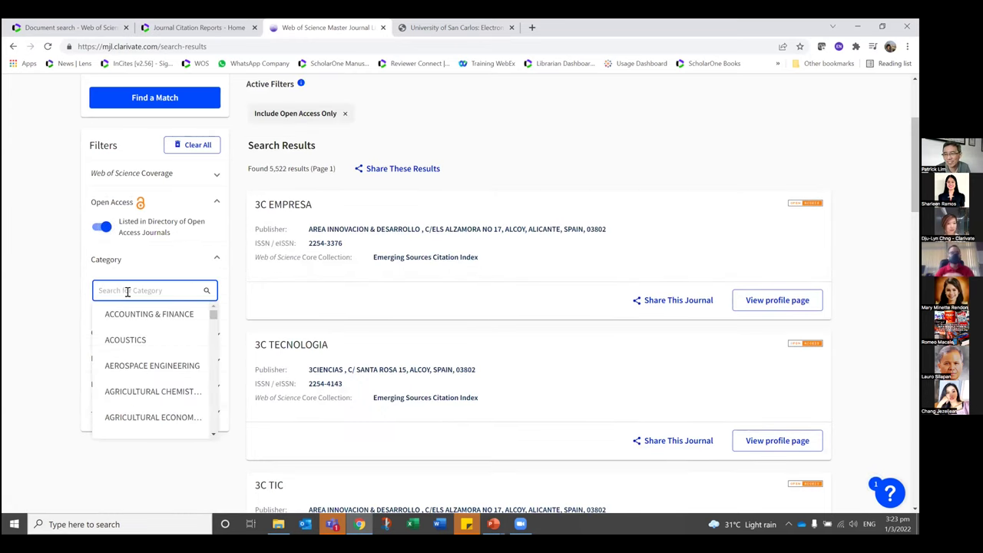
left_click(153, 318)
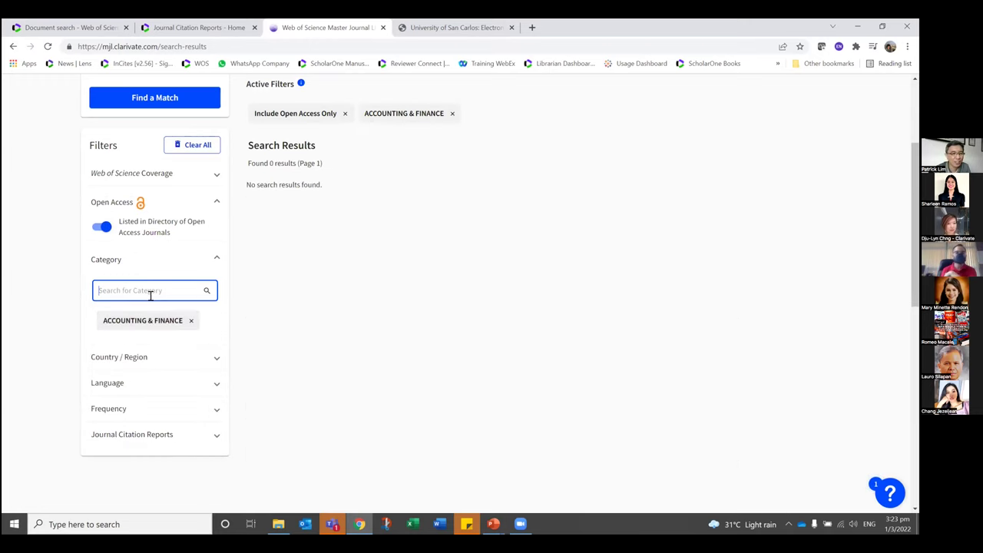
left_click(191, 320)
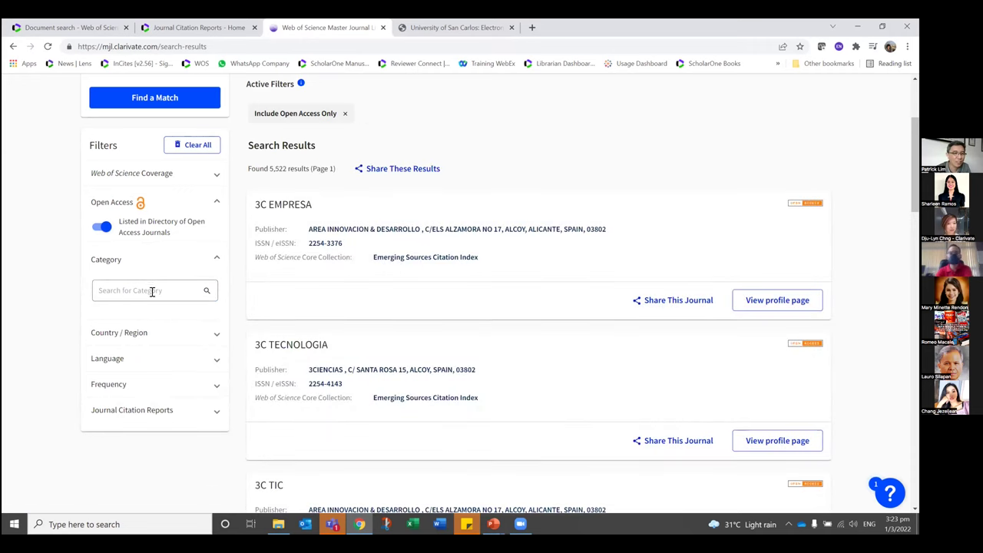
- Filter the open access journals by the BUSINESS, FINANCE category
left_click(152, 290)
scroll(140, 372, "down", 3)
scroll(142, 374, "down", 8)
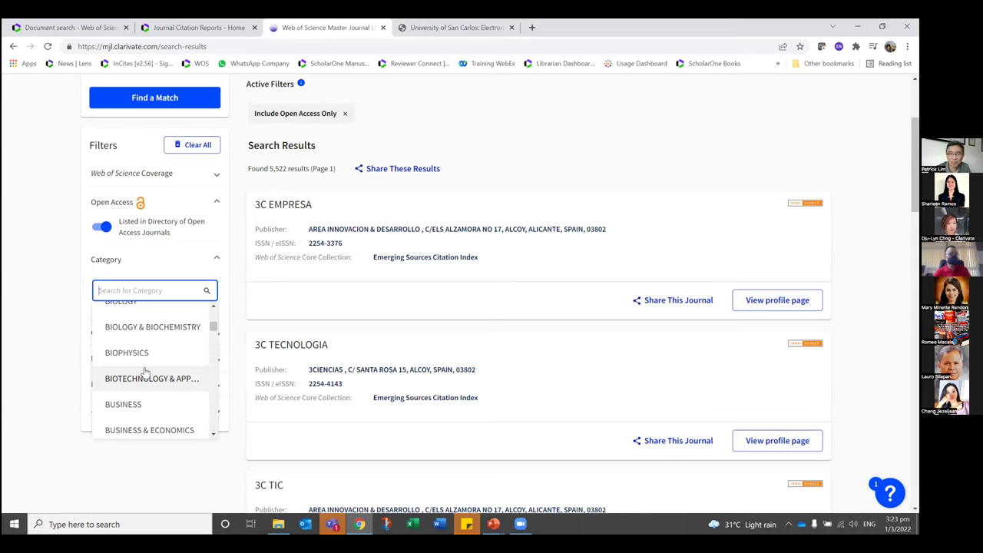
scroll(157, 373, "down", 3)
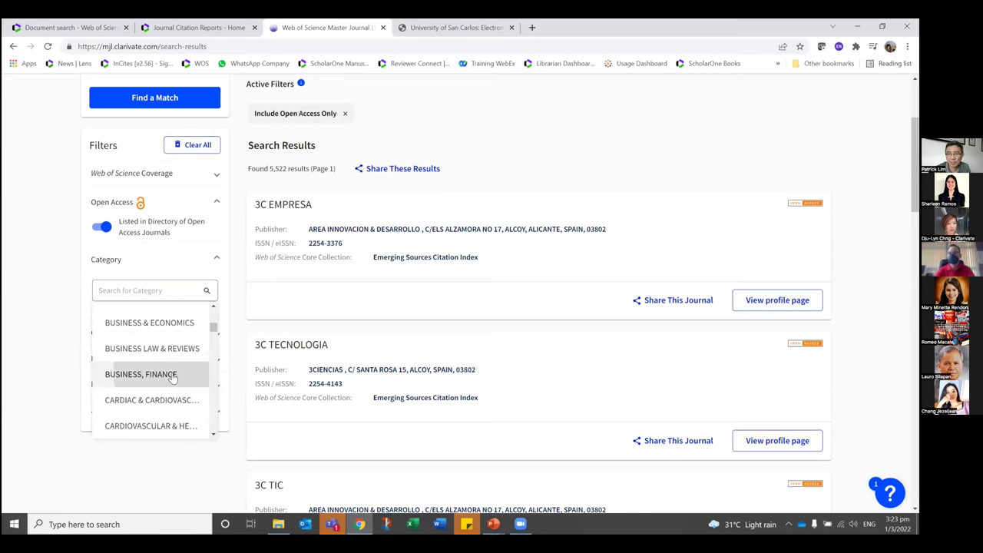
left_click(140, 374)
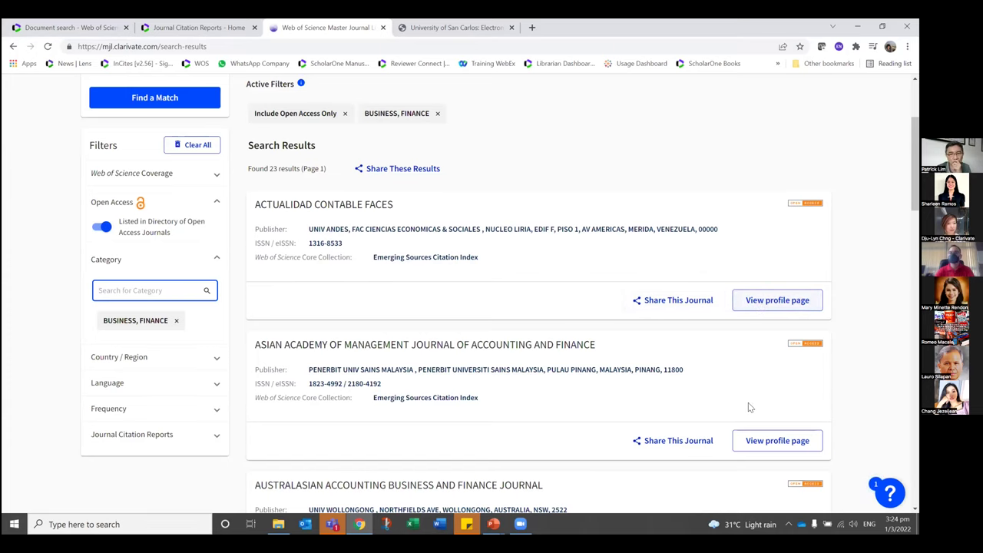
- View the general information on the profile page of ACTUALIDAD CONTABLE FACES, and return to the Journal Citation Reports home page
scroll(748, 403, "down", 1)
scroll(530, 300, "up", 1)
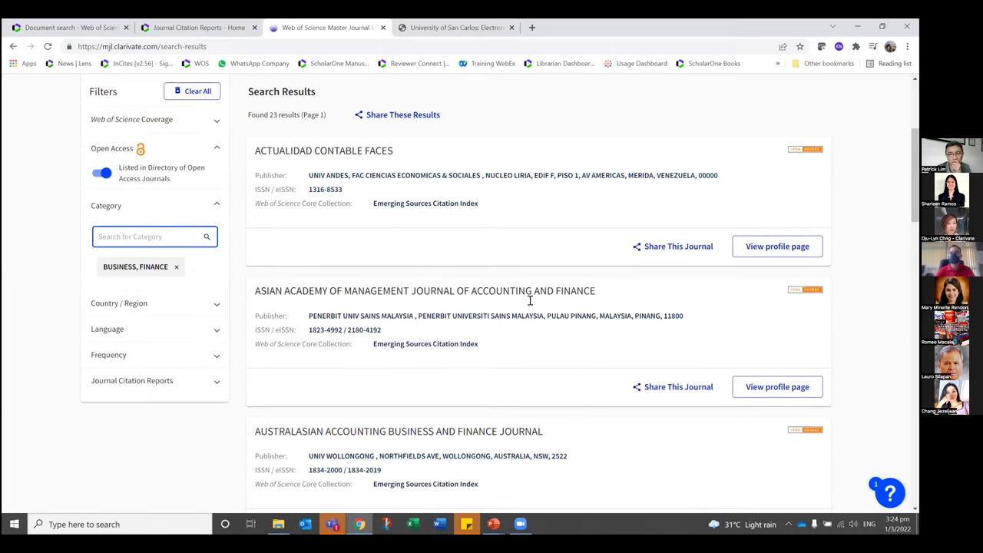
left_click(769, 254)
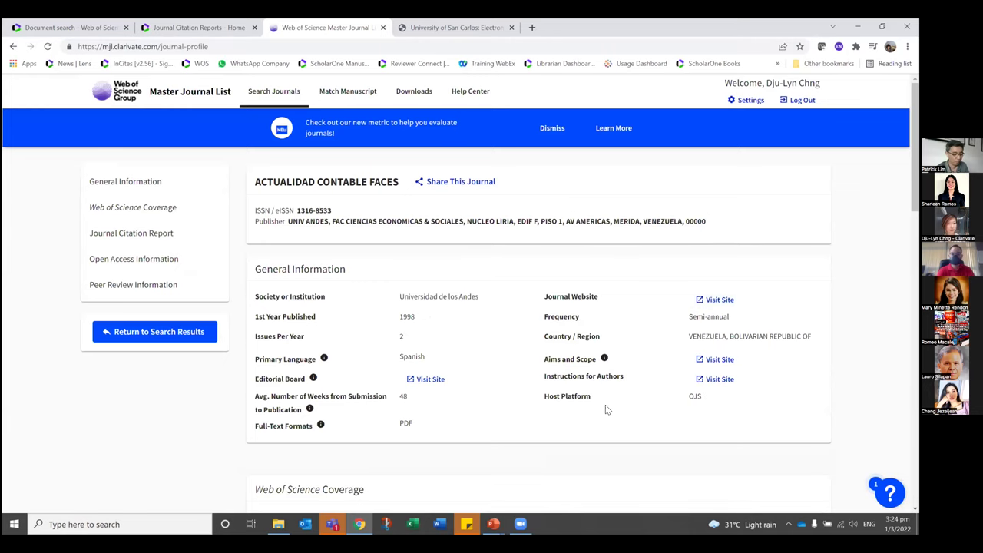
scroll(576, 391, "down", 1)
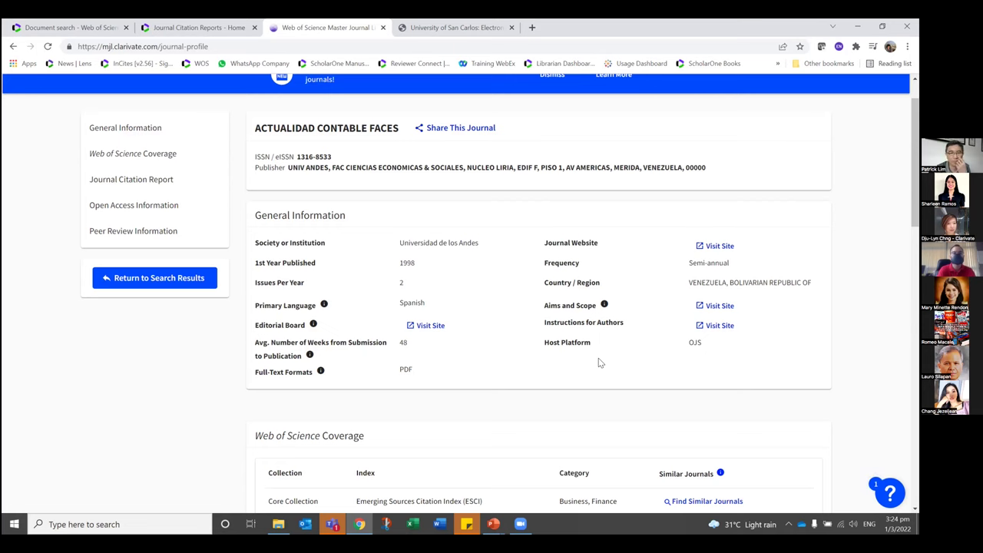
scroll(622, 324, "up", 1)
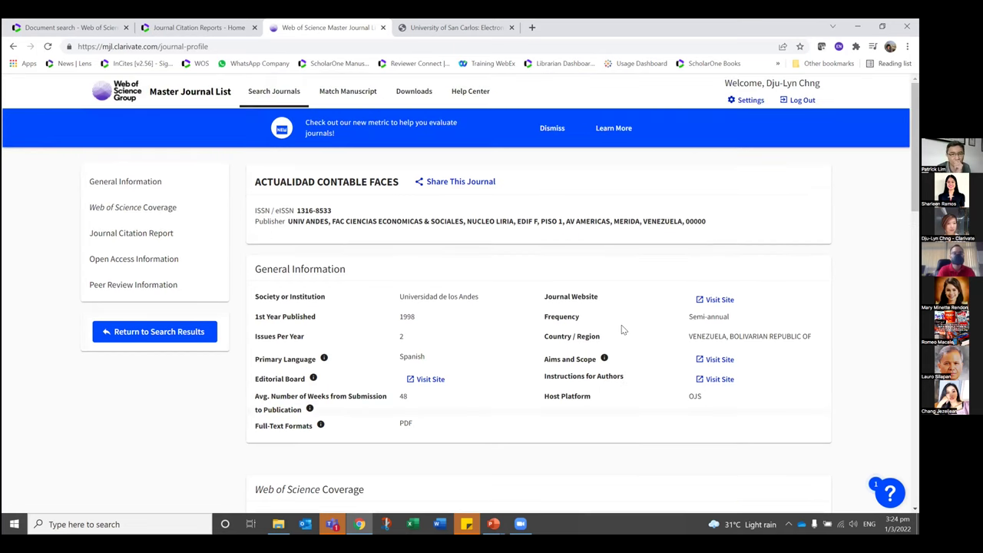
left_click(192, 30)
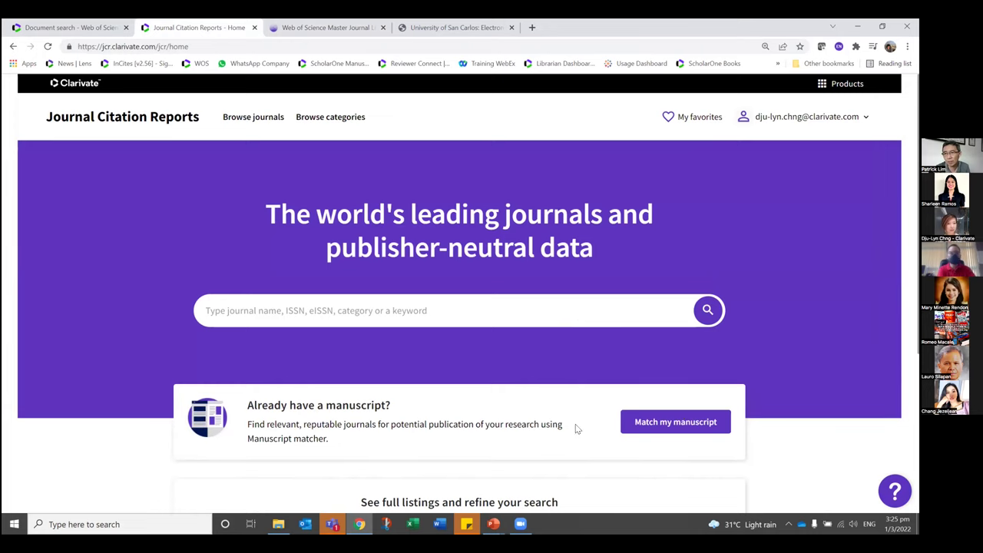
- Open Manuscript Matcher from the Journal Citation Reports home page to match a manuscript to journals
scroll(583, 426, "down", 1)
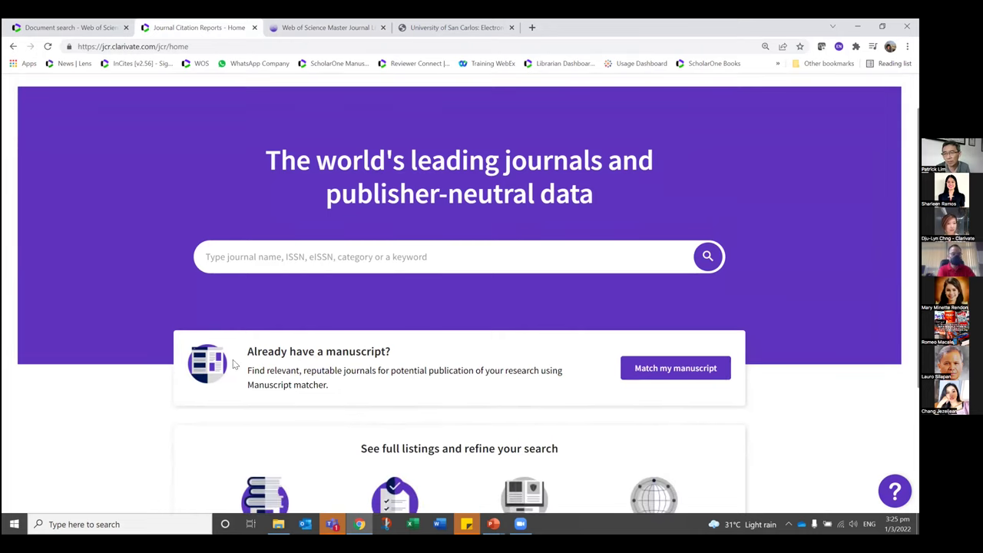
scroll(662, 341, "down", 1)
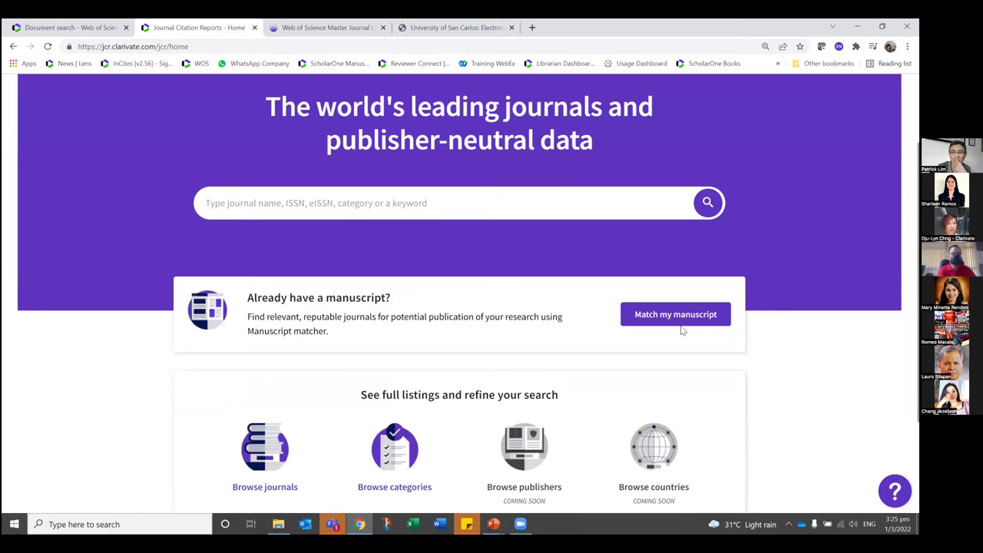
left_click(658, 316)
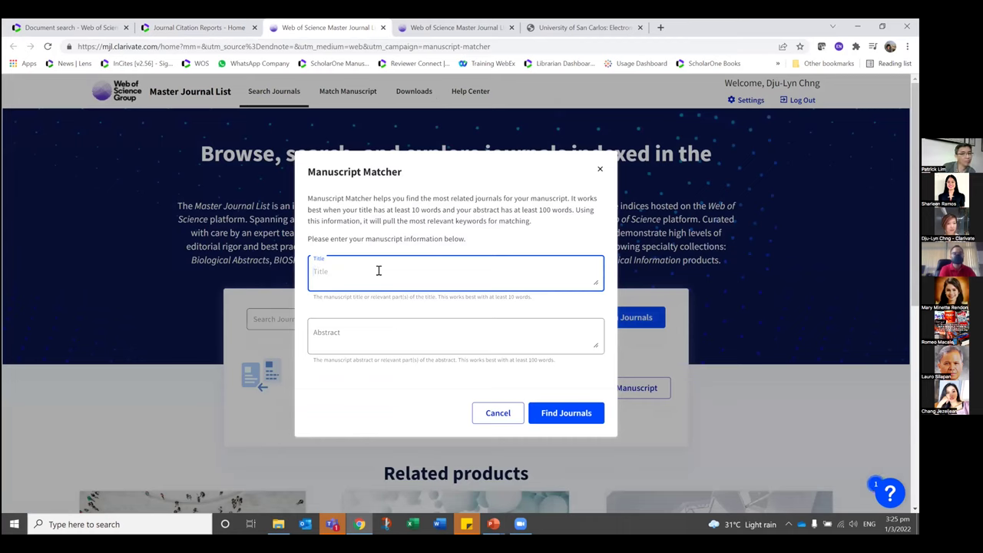
- Find matching journals for a manuscript with the placeholder title "fdgsadgawfg" and abstract "afgdfgah"
type("fdgsadgawfg")
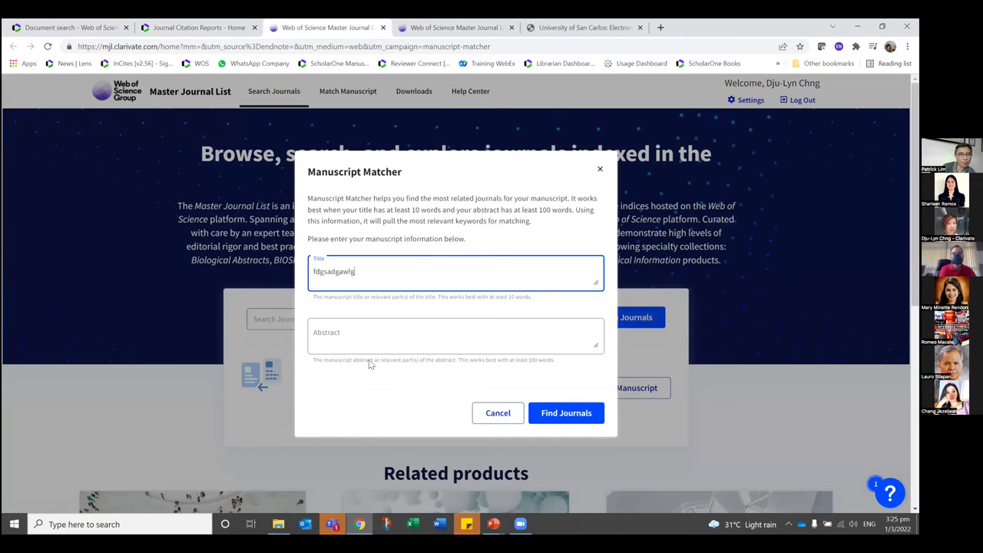
left_click(384, 331)
type("afgdfgah")
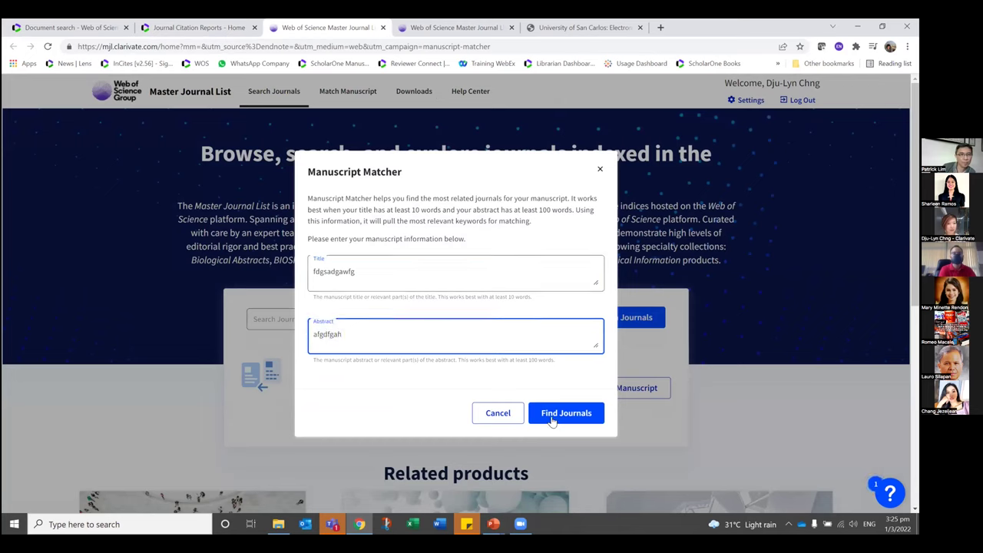
left_click(552, 420)
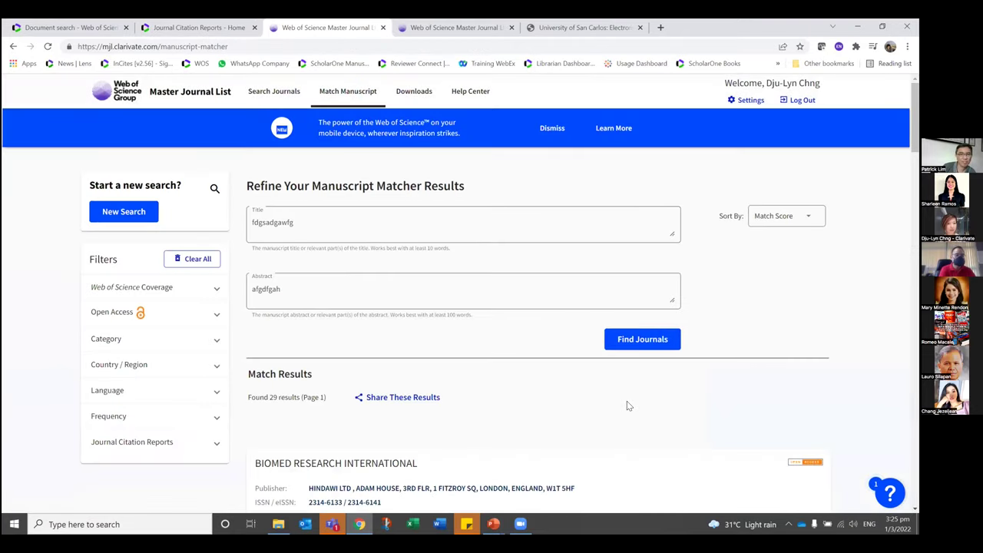
- Review the match results, open the profile page of BIOMED RESEARCH INTERNATIONAL, and locate its publisher and journal website links
scroll(566, 391, "down", 2)
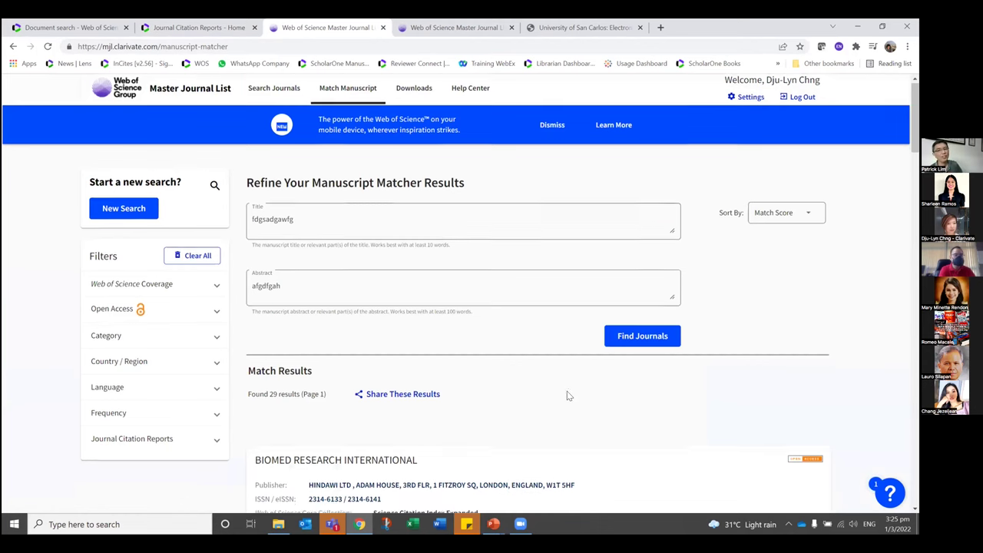
scroll(565, 388, "down", 3)
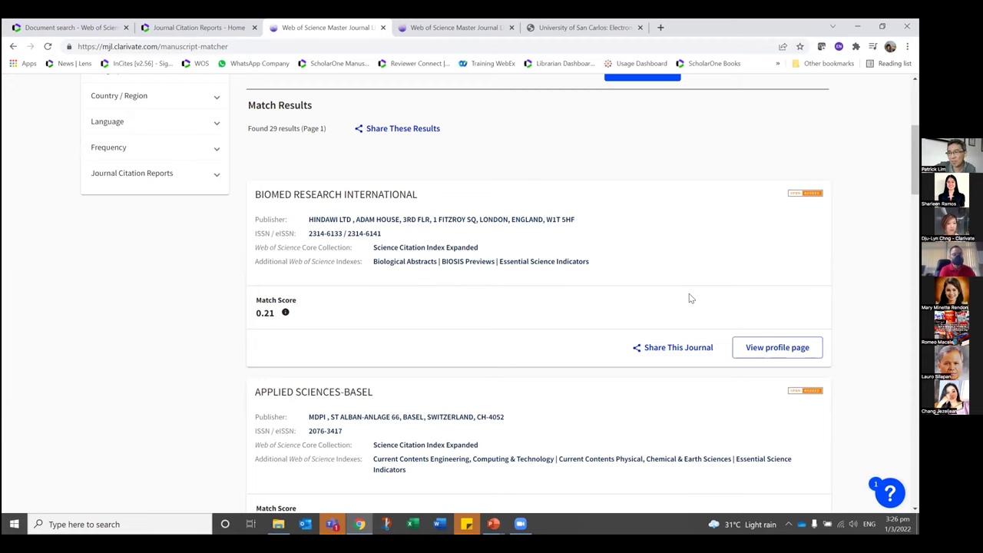
scroll(695, 299, "up", 3)
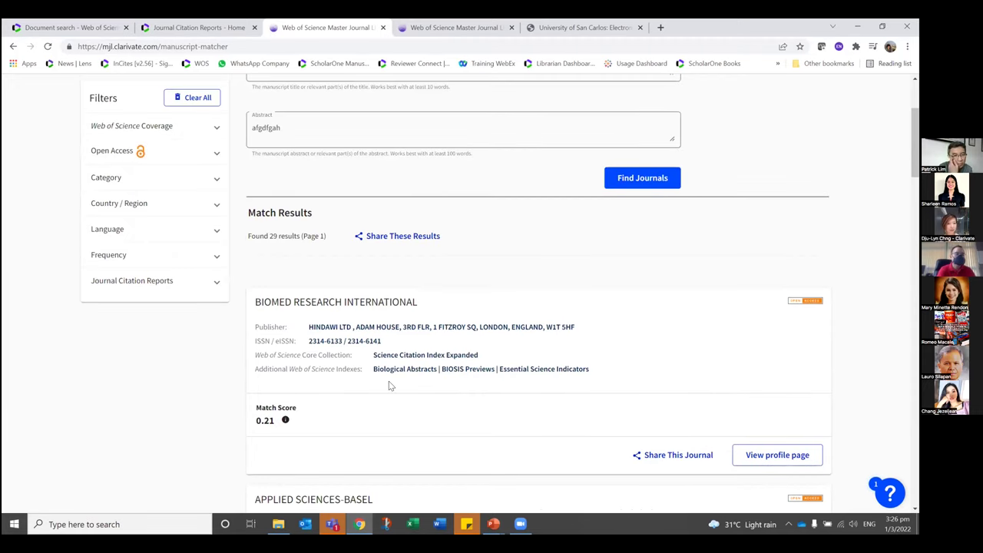
scroll(633, 419, "down", 1)
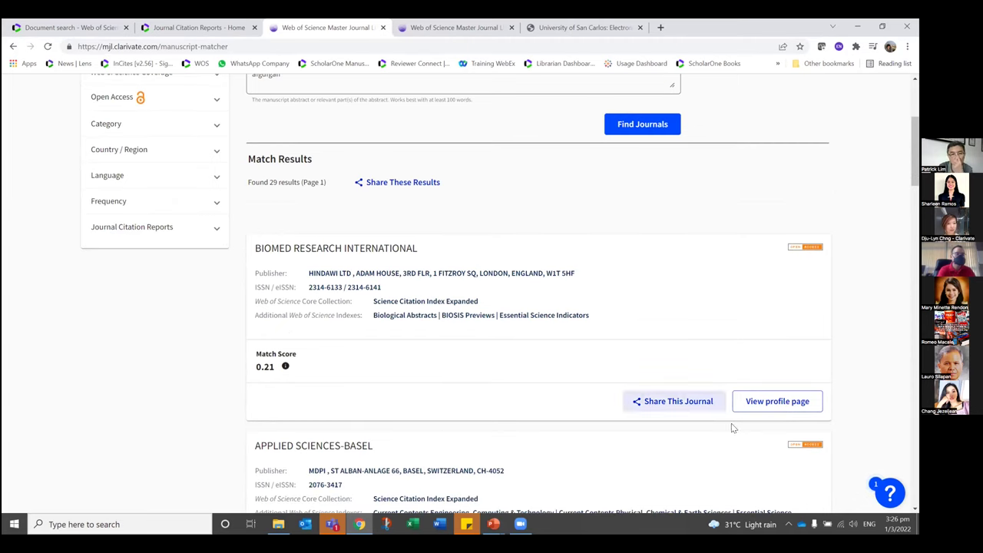
left_click(780, 403)
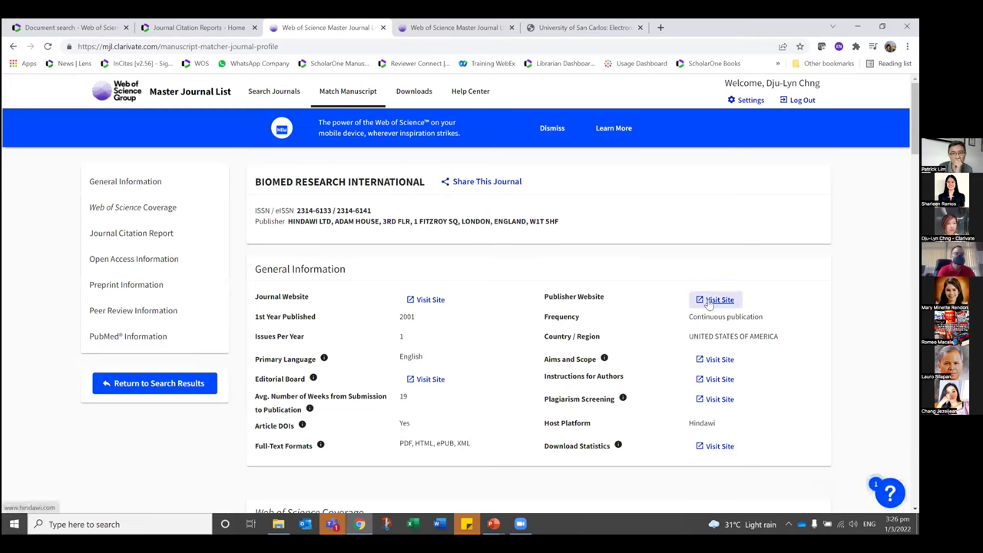
left_click(715, 300)
left_click(430, 299)
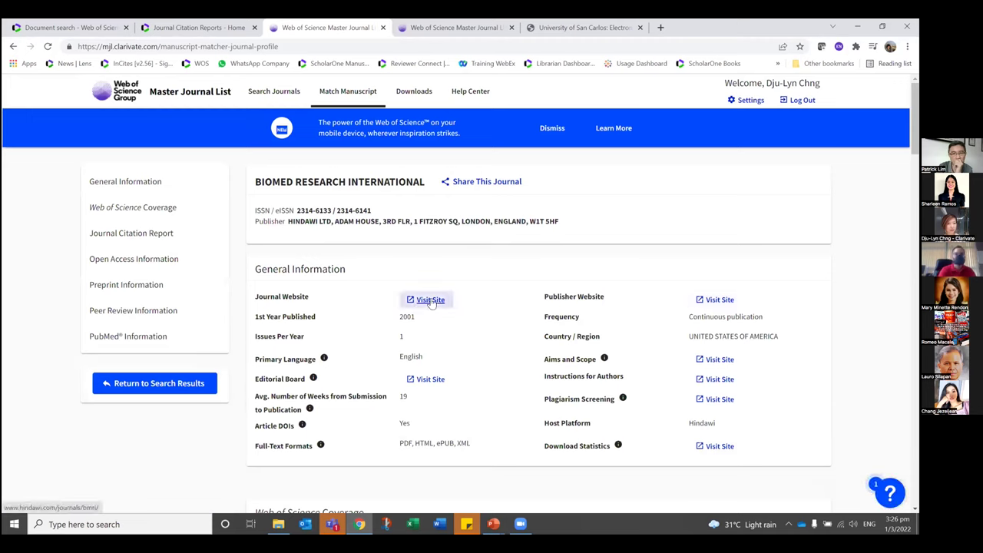